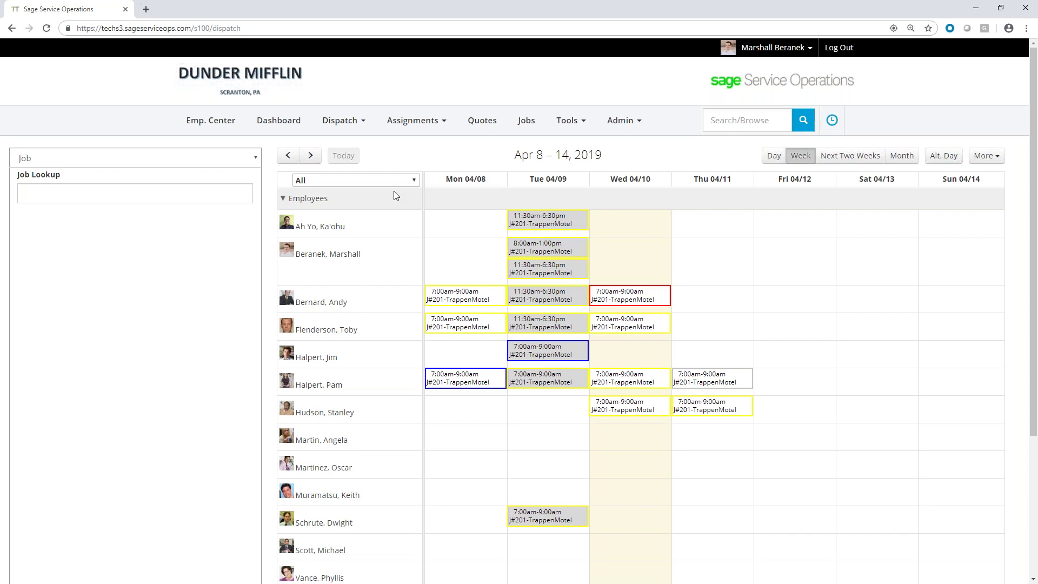
- Look up jobs 207 (Wood Elementary School) and 201 (Trappen Motel) to list their cost codes beside the dispatch schedule
left_click(154, 192)
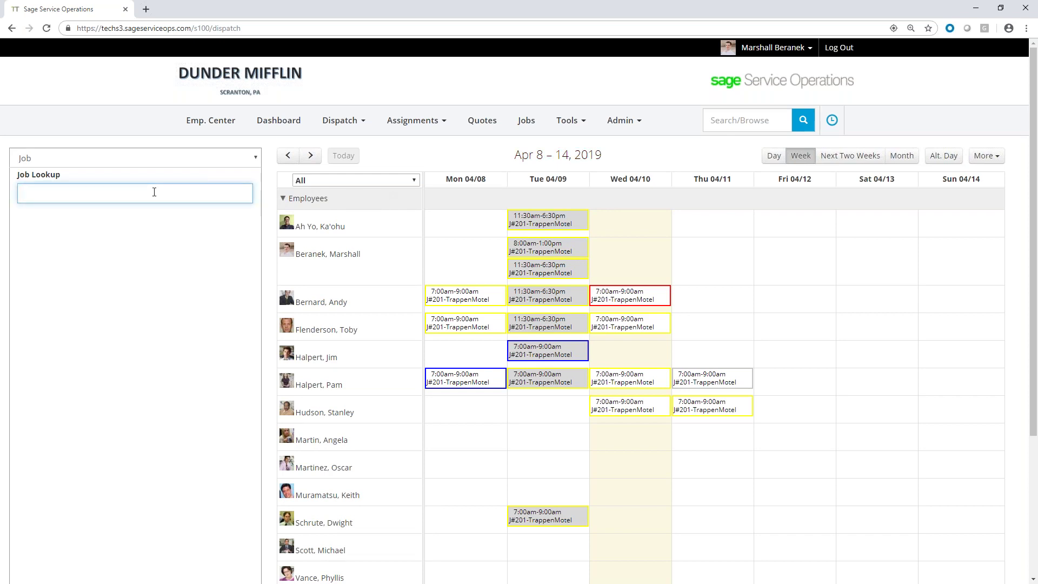
type("207")
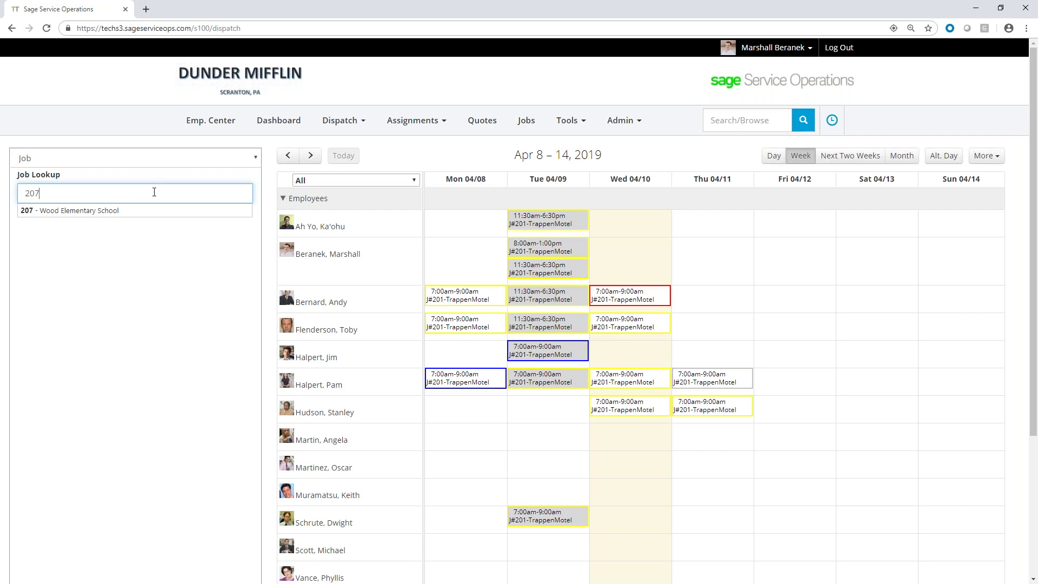
left_click(58, 214)
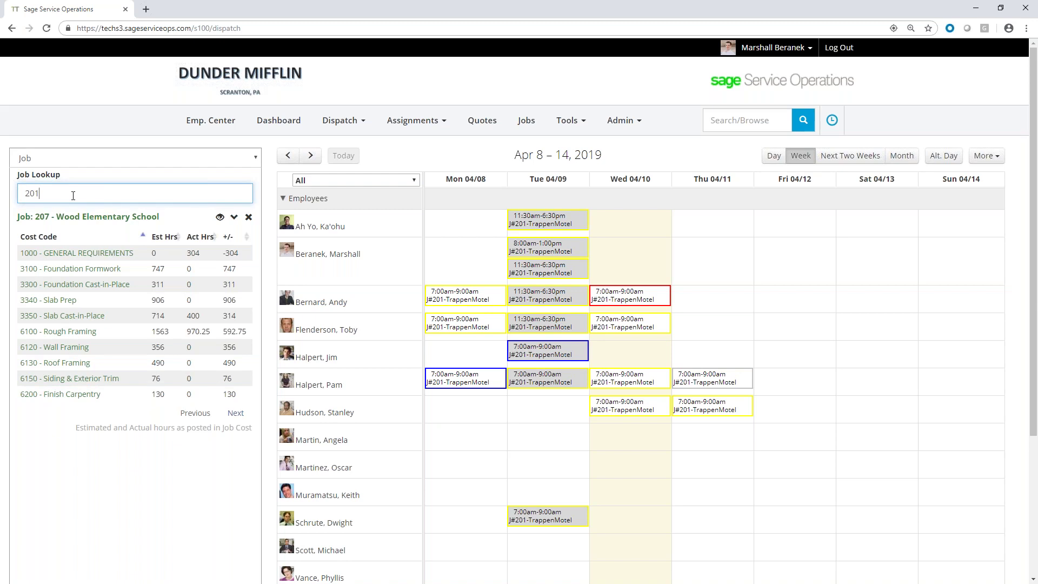
left_click(82, 211)
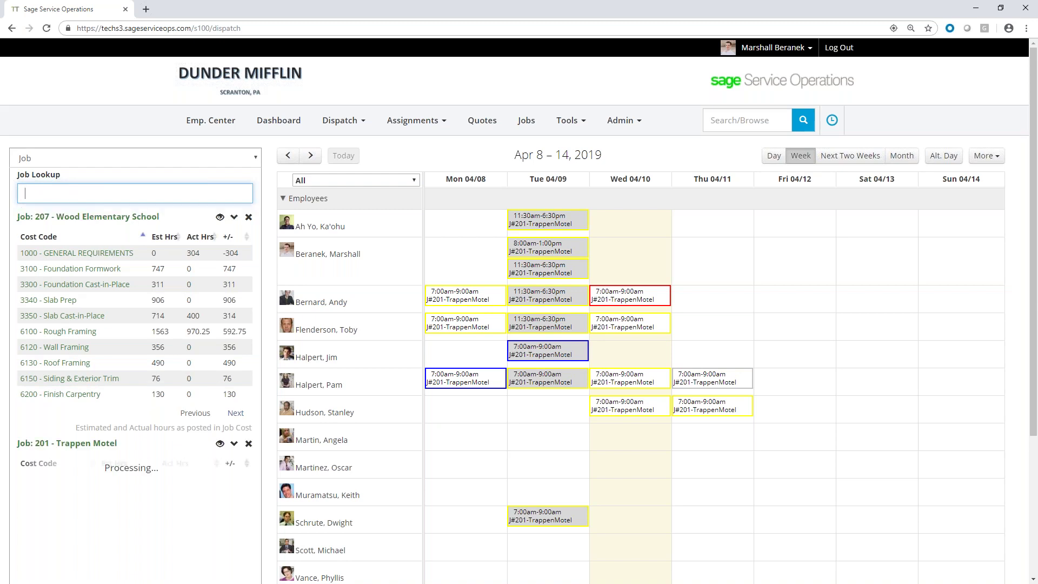
scroll(14, 259, "down", 3)
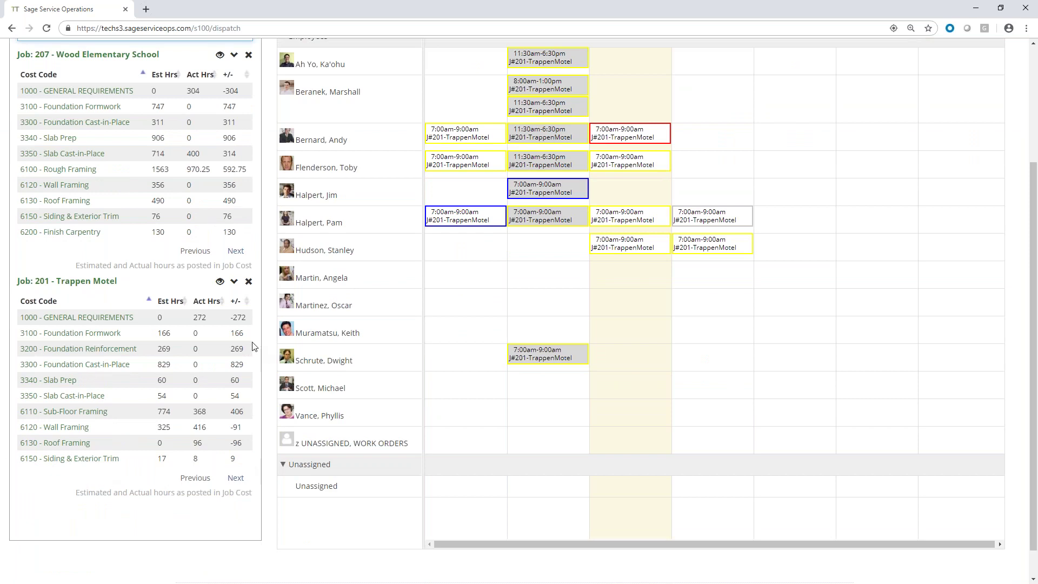
scroll(192, 318, "up", 3)
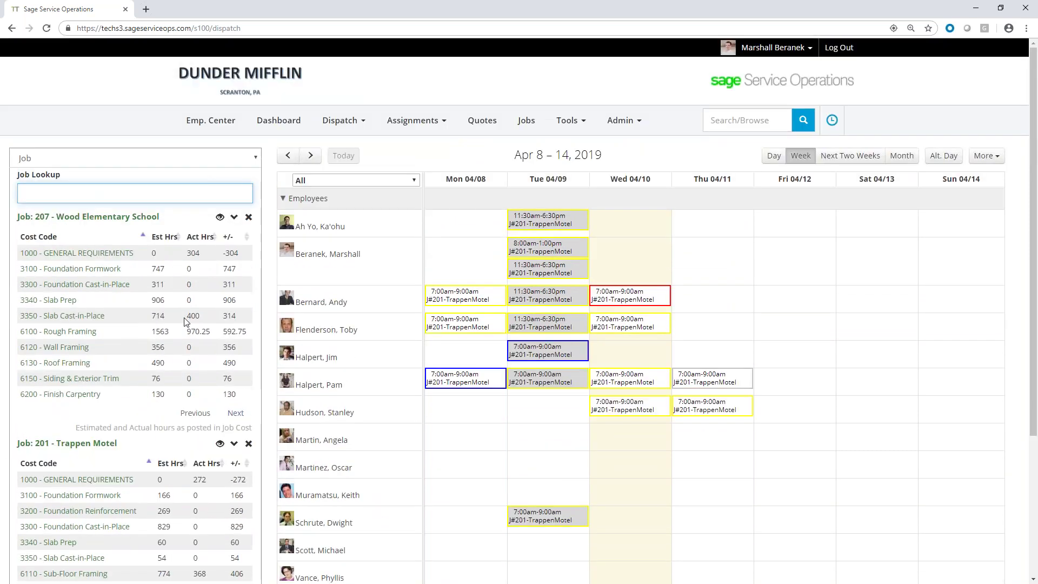
- Assign job 207's cost code 1000 - GENERAL REQUIREMENTS to the signed-in employee on Wed 04/10
left_click_drag(87, 253, 625, 250)
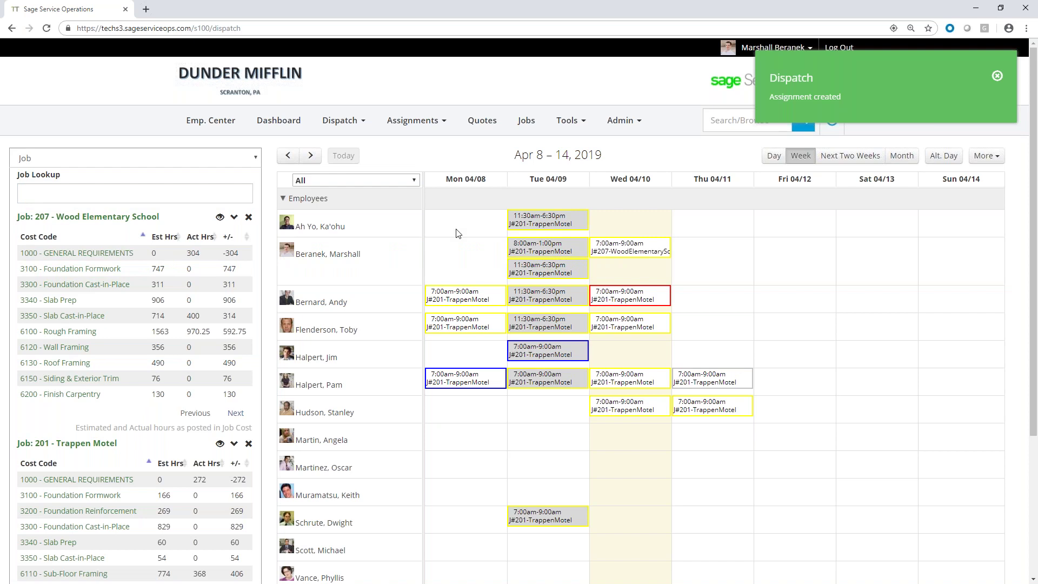
mouse_move(655, 253)
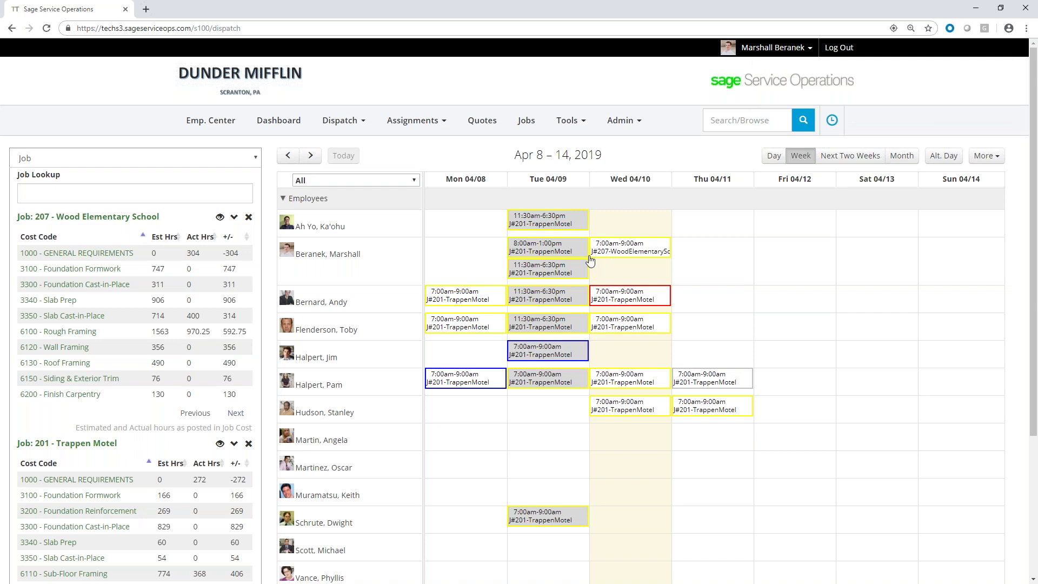
mouse_move(590, 261)
- View the schedule by next two weeks, by month and by day, ending in the alternate day layout
left_click(835, 160)
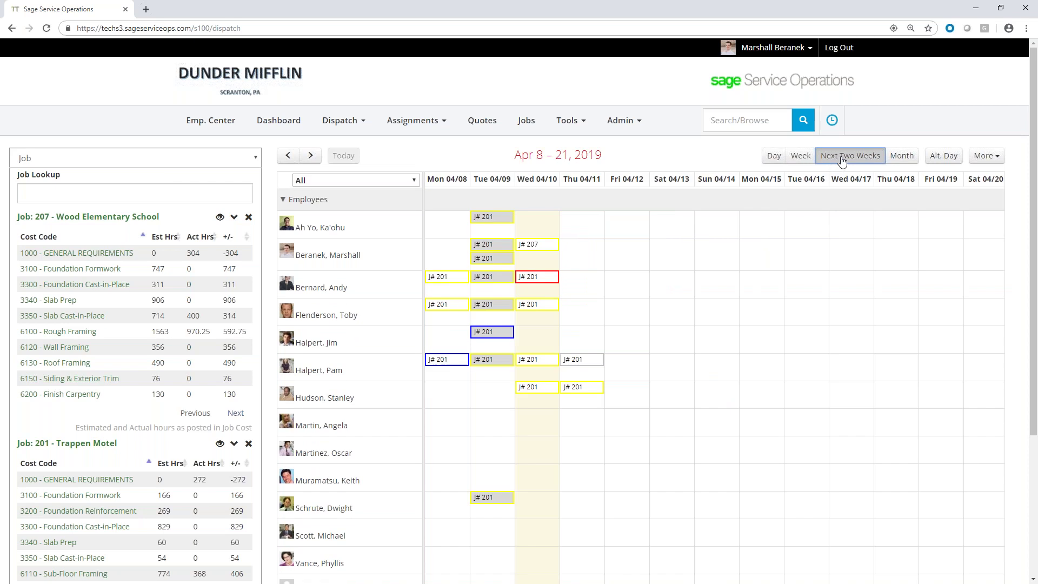
left_click(896, 159)
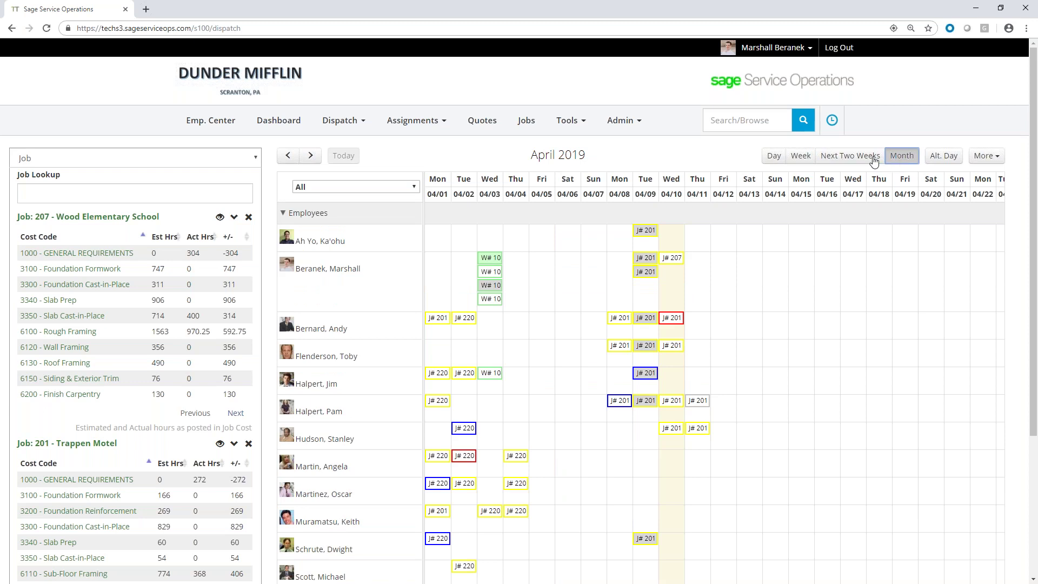
left_click(779, 158)
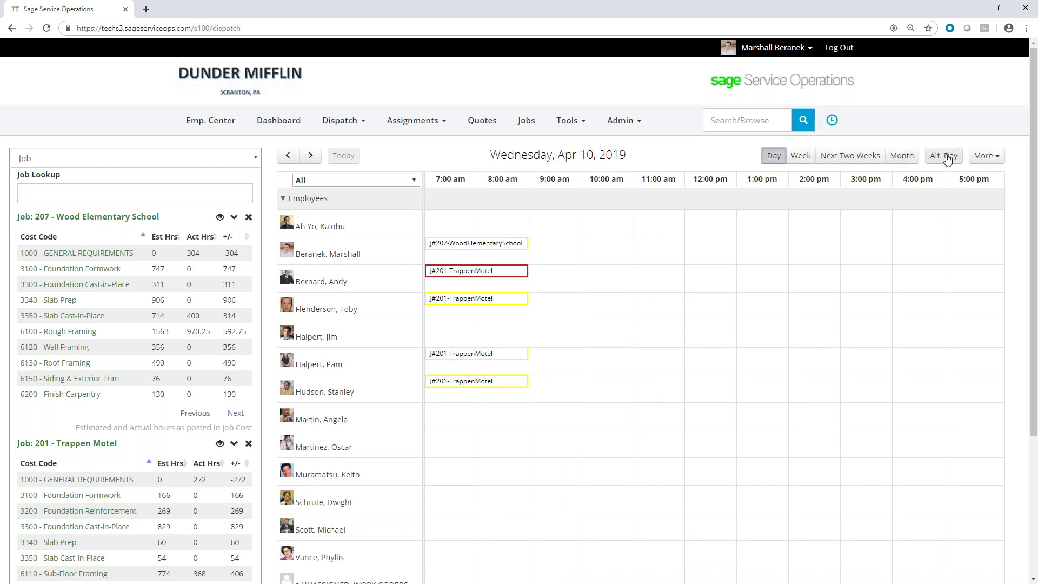
left_click(944, 157)
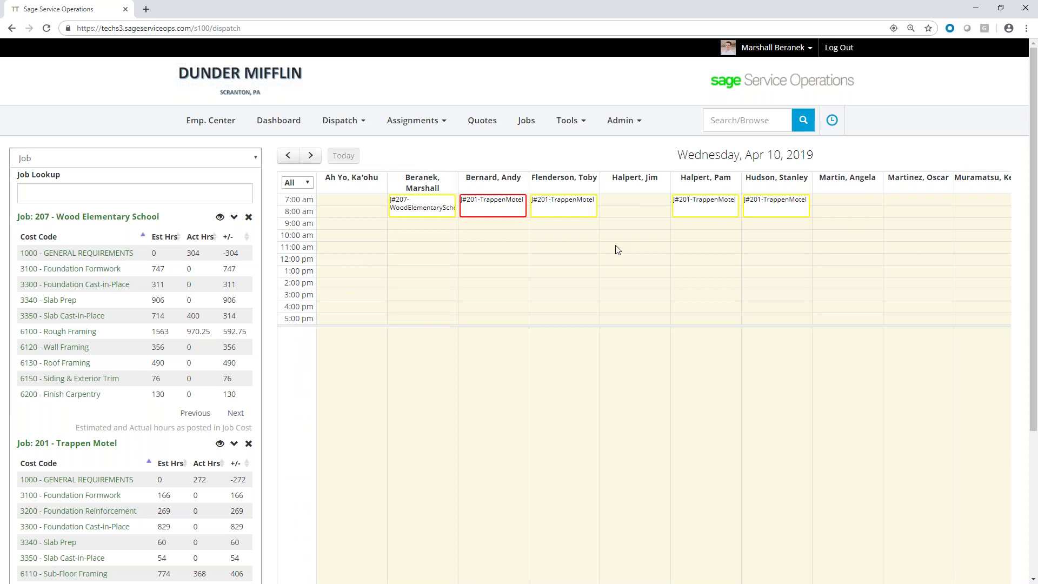
- Extend the signed-in employee's job 207 assignment to 1:00 PM and add another General Requirements assignment for the next employee from 11:00 AM to 1:00 PM
left_click_drag(421, 215, 419, 269)
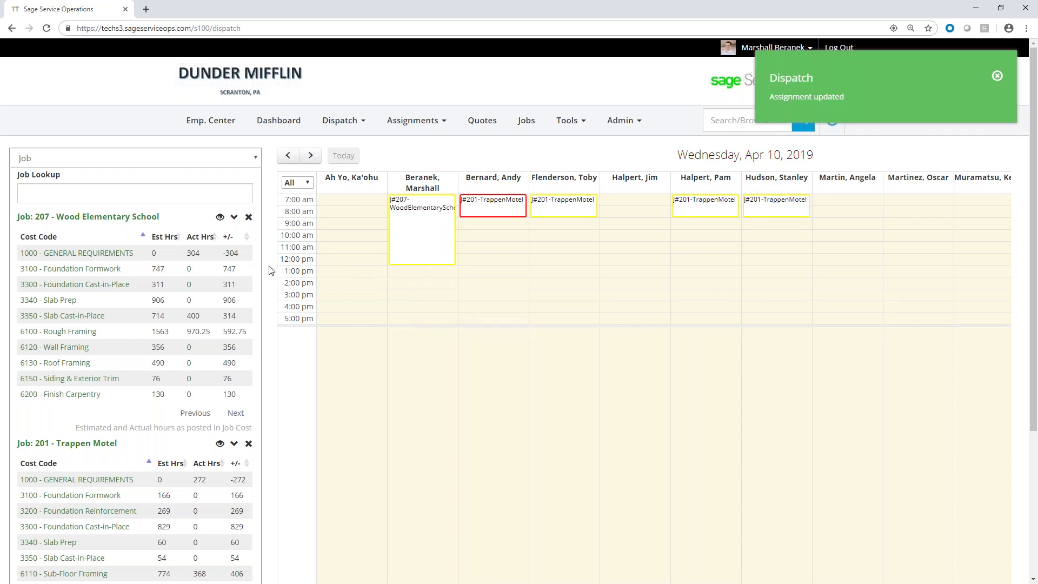
left_click_drag(100, 254, 420, 283)
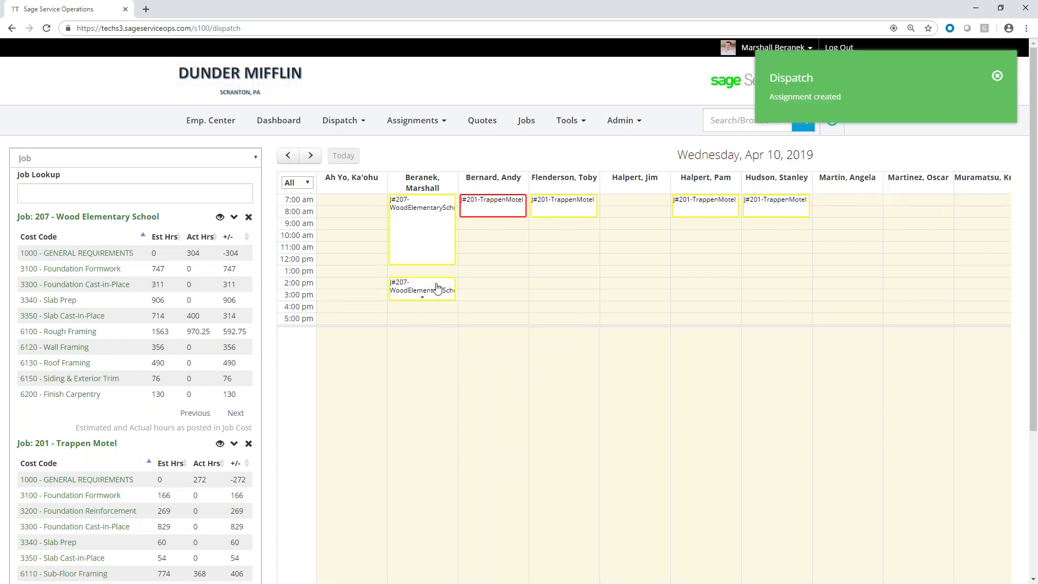
left_click_drag(426, 289, 494, 248)
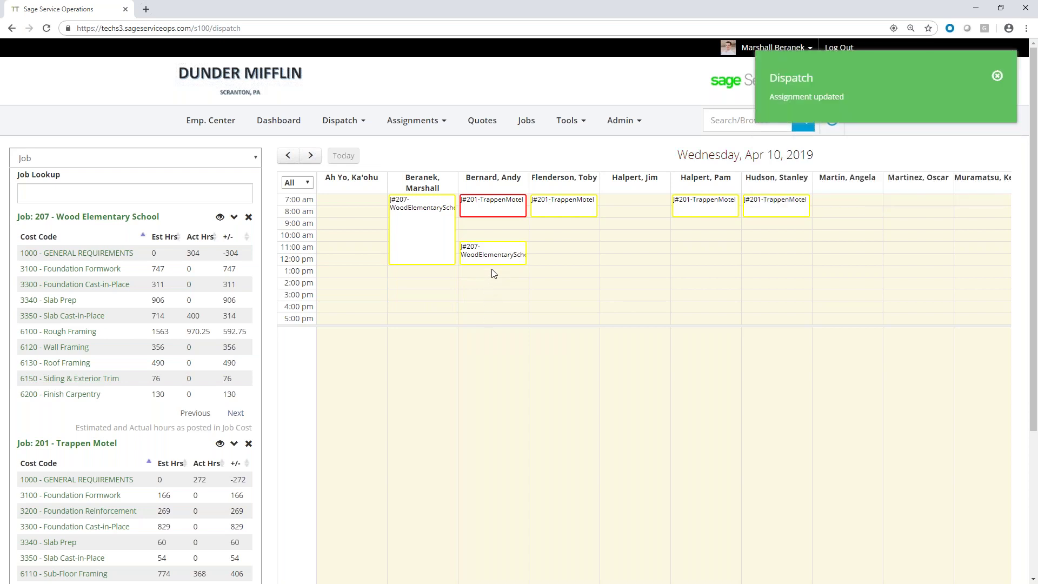
- Look through the remaining employees in the alternate day layout and return the schedule to the week view
scroll(488, 347, "down", 4)
left_click_drag(447, 514, 717, 513)
scroll(711, 387, "up", 4)
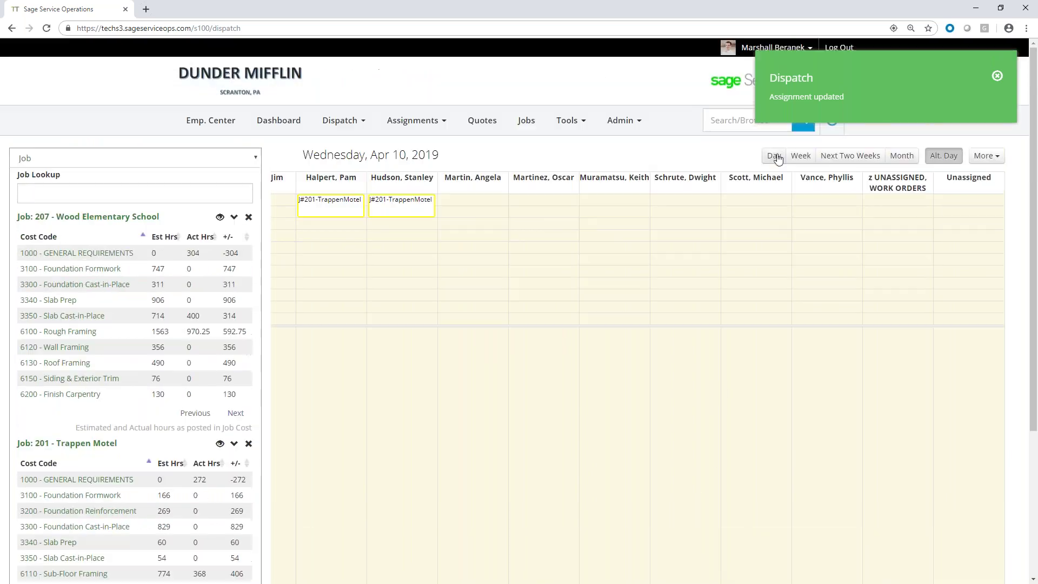
left_click(794, 157)
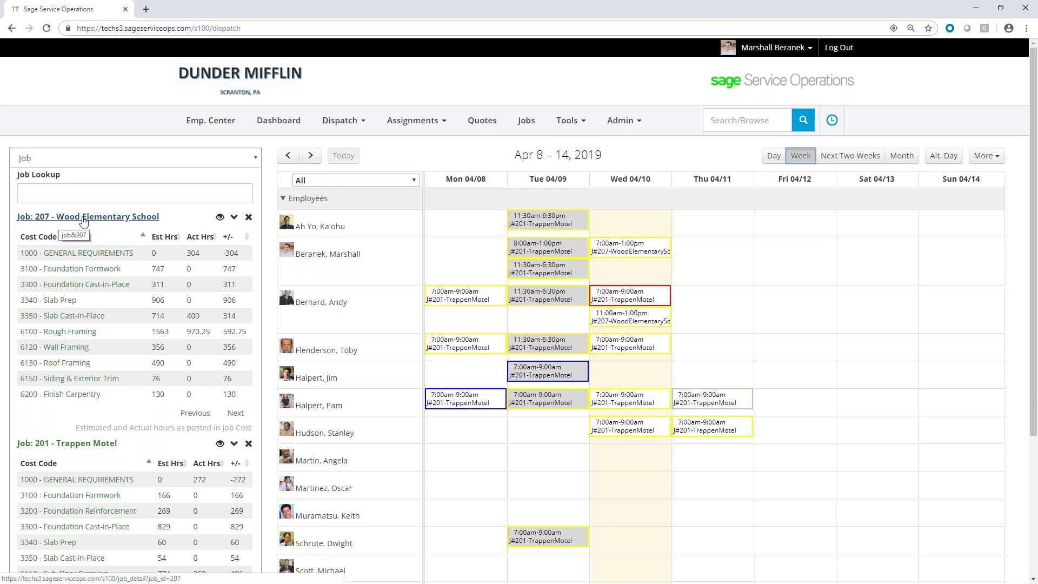
- Search the whole site for "wood"
left_click(755, 121)
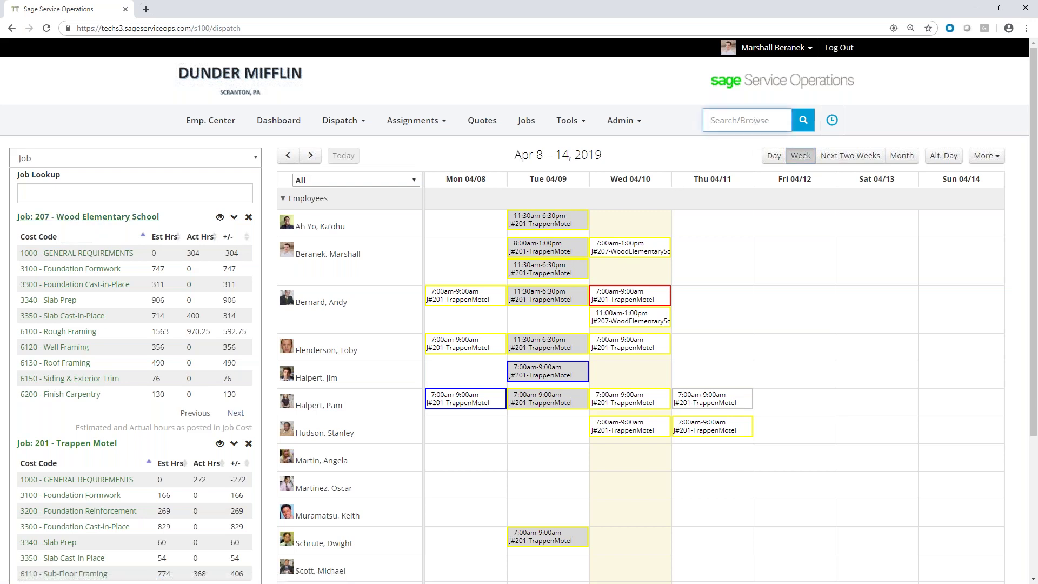
type("207")
key("BackSpace")
type("wood")
key("Return")
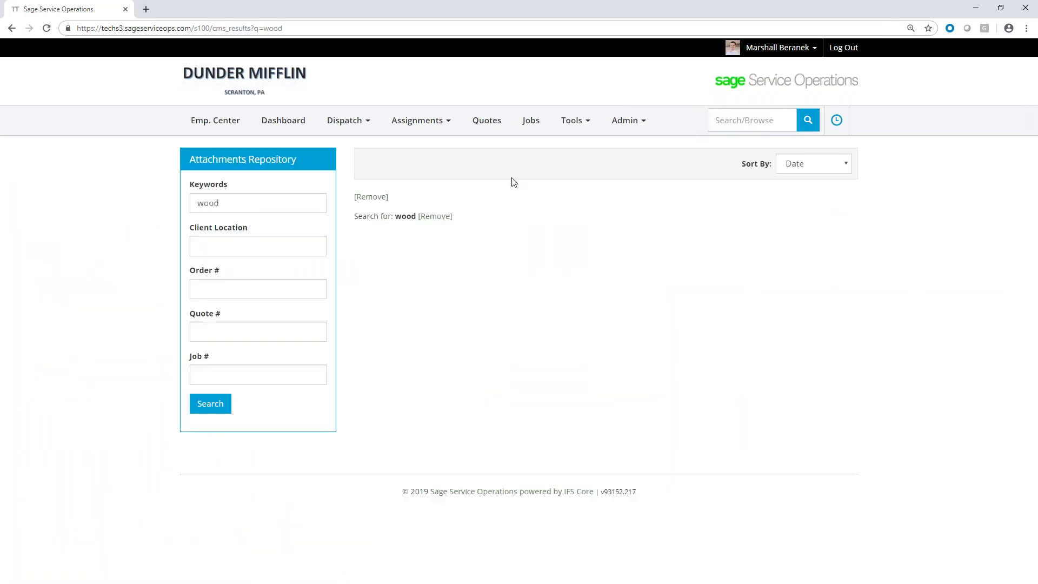
- Return to the dispatch schedule, look up "wood" among the jobs and open the details of job 207, Wood Elementary School
left_click(345, 123)
left_click(359, 144)
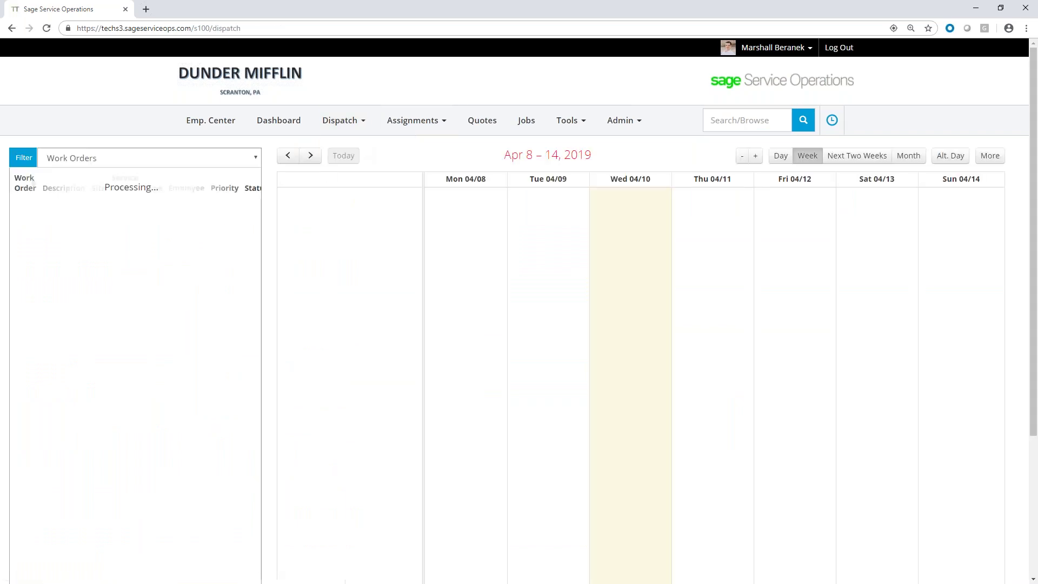
left_click(95, 160)
left_click(87, 194)
left_click(75, 192)
type("wood")
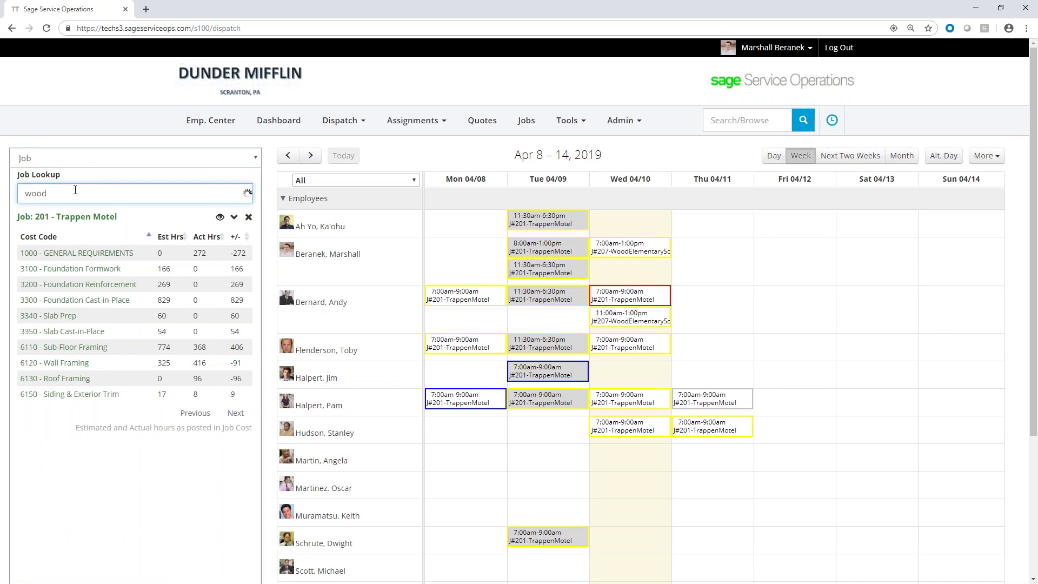
left_click(78, 212)
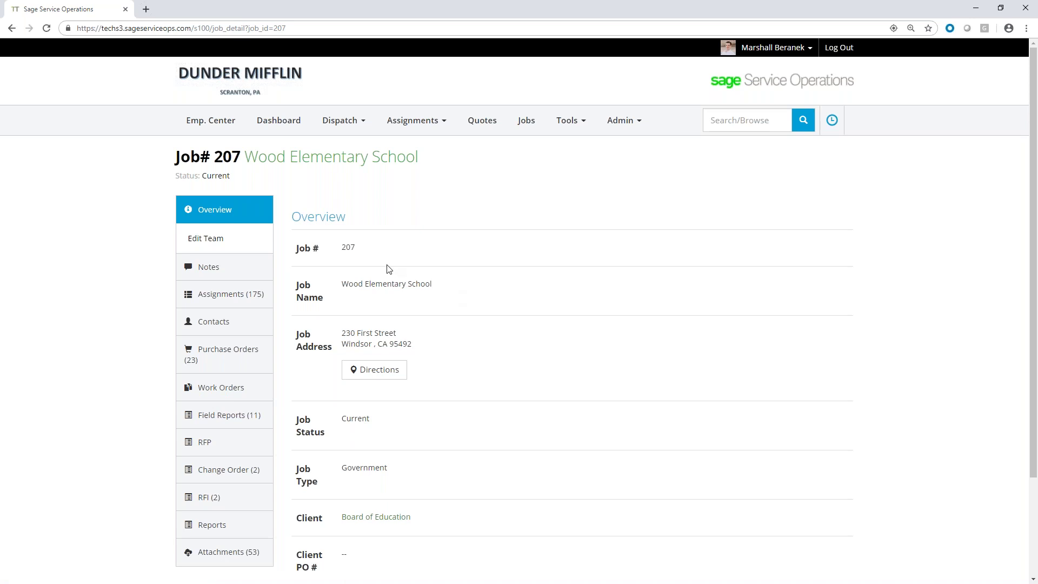
- Review the assignments of job 207, including those scheduled for today
left_click(217, 296)
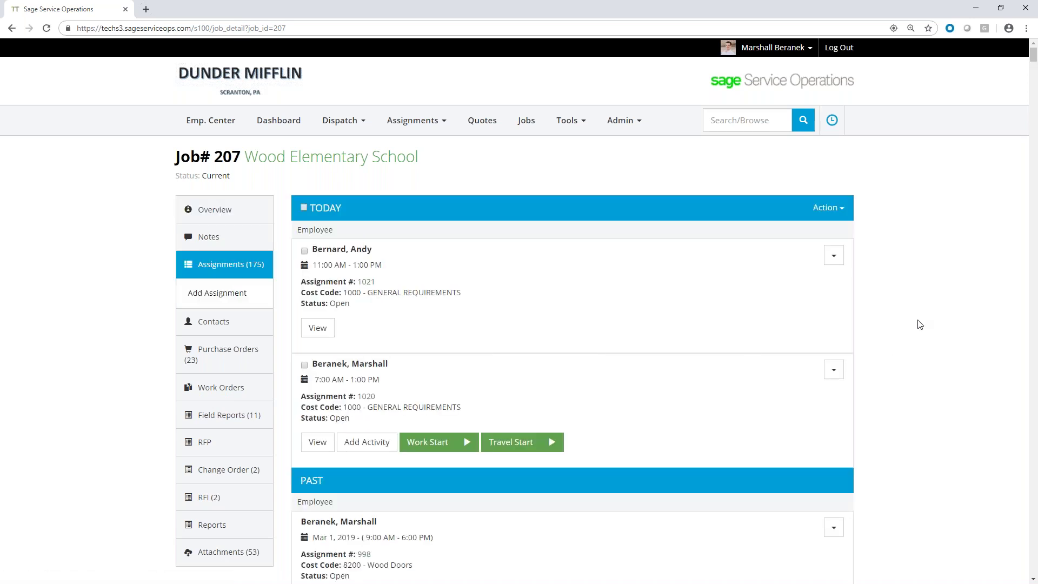
scroll(920, 327, "down", 2)
scroll(922, 337, "up", 1)
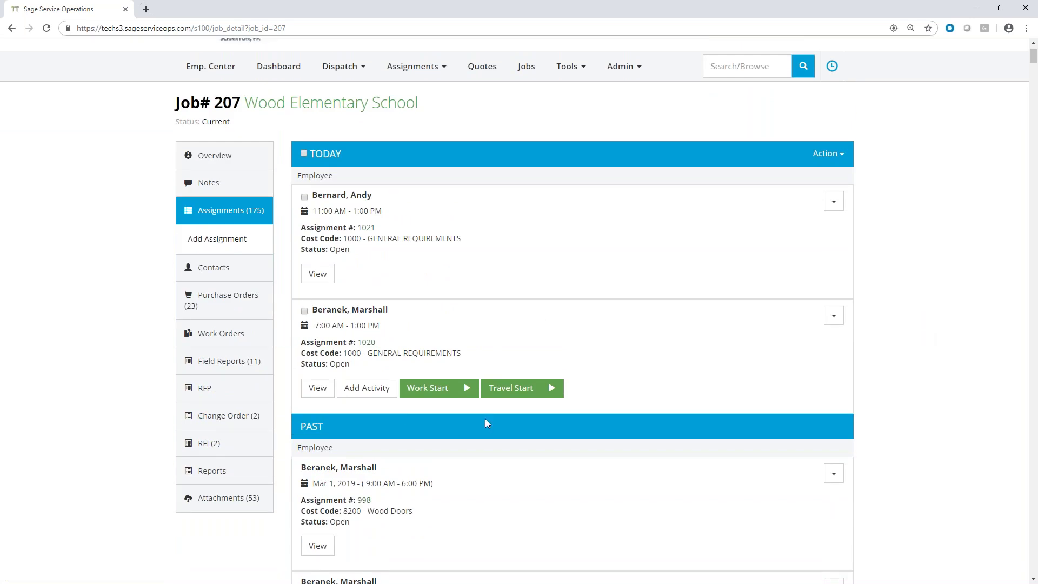
scroll(713, 426, "up", 1)
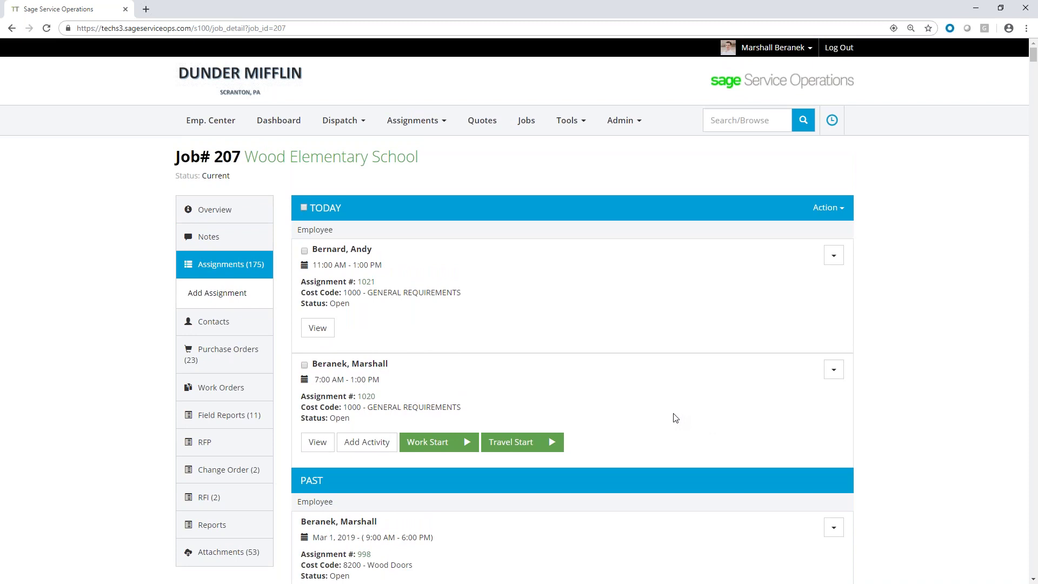
- Open the personal weekly Assignments list in a second browser tab and find the Wednesday, Apr 10 entry
right_click(415, 124)
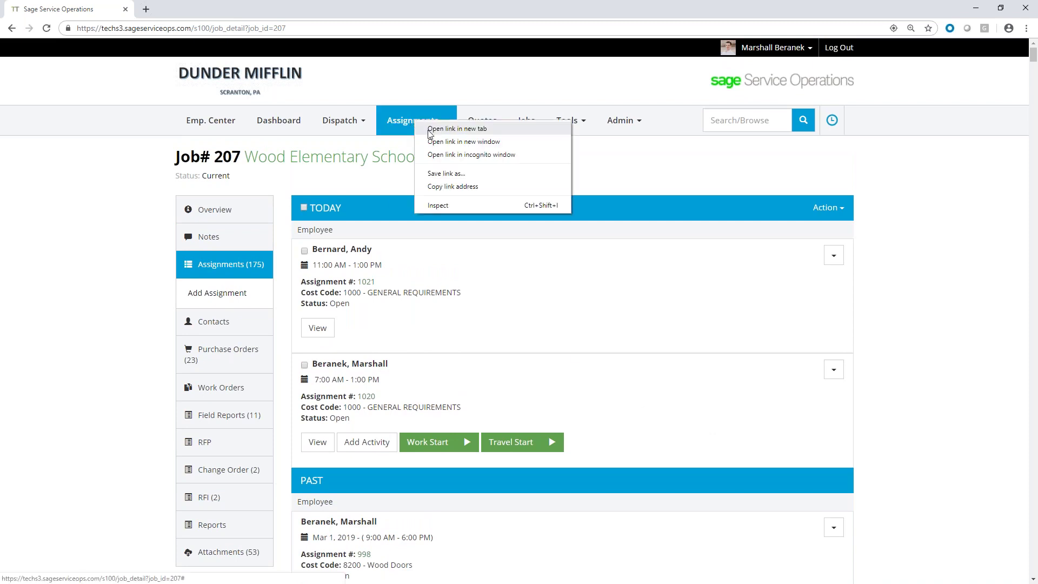
left_click(431, 129)
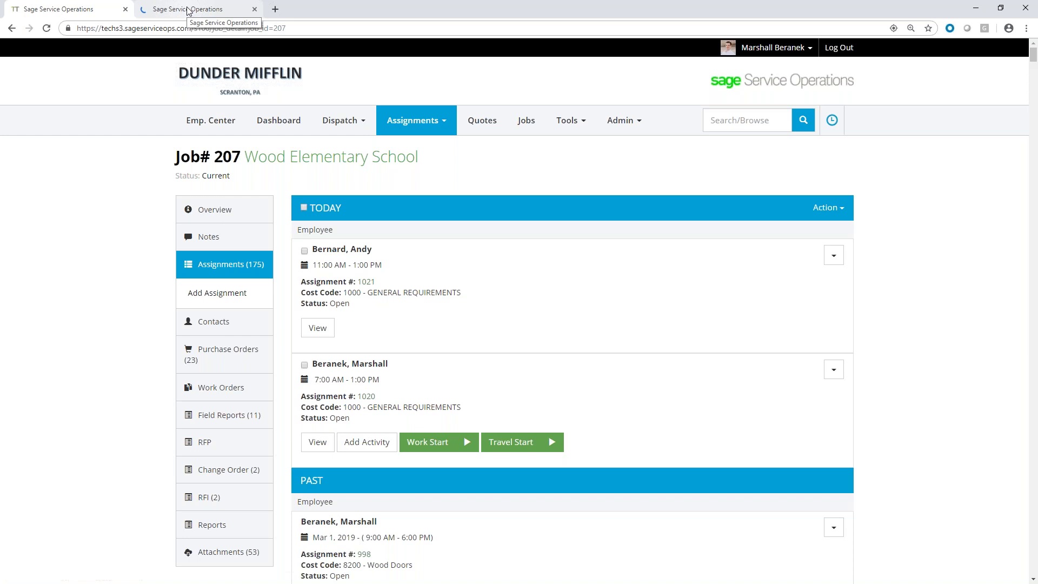
left_click(187, 9)
left_click(411, 123)
left_click(412, 144)
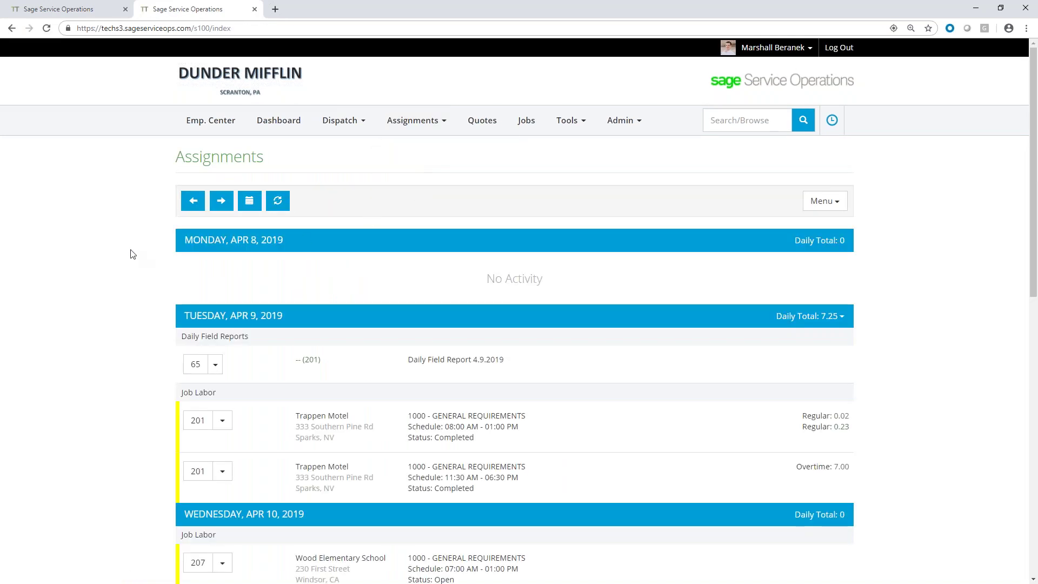
scroll(132, 254, "down", 2)
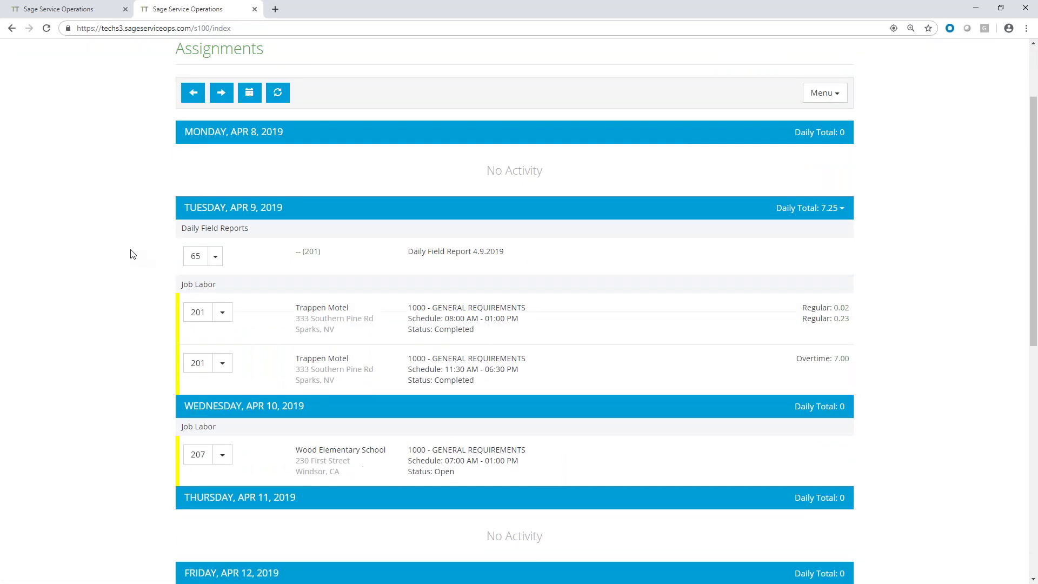
- Collapse Monday, Tuesday and Friday in the Assignments list and limit the list to Wednesday, Apr 10, 2019
left_click(280, 135)
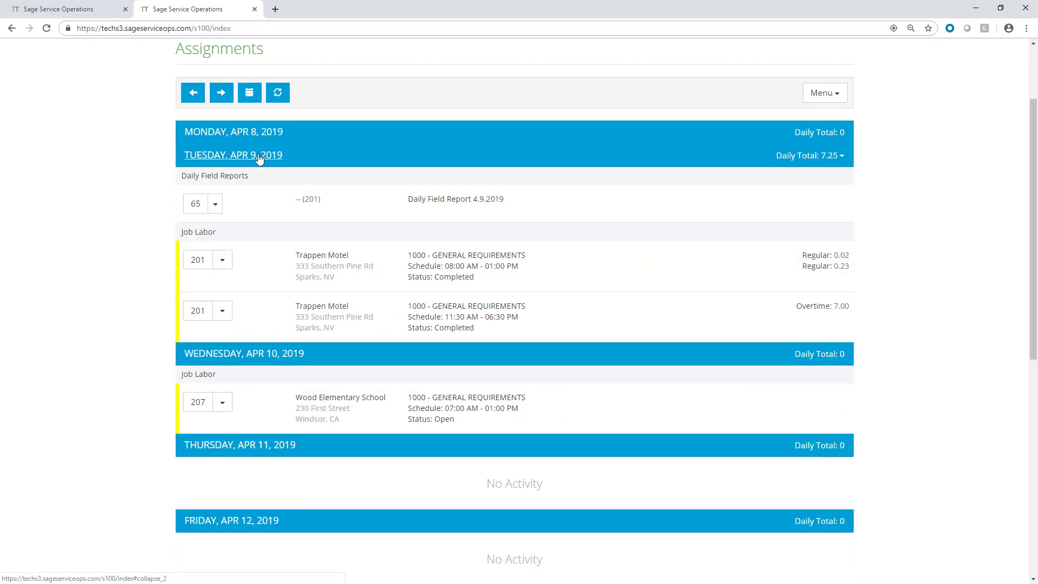
left_click(259, 157)
left_click(267, 347)
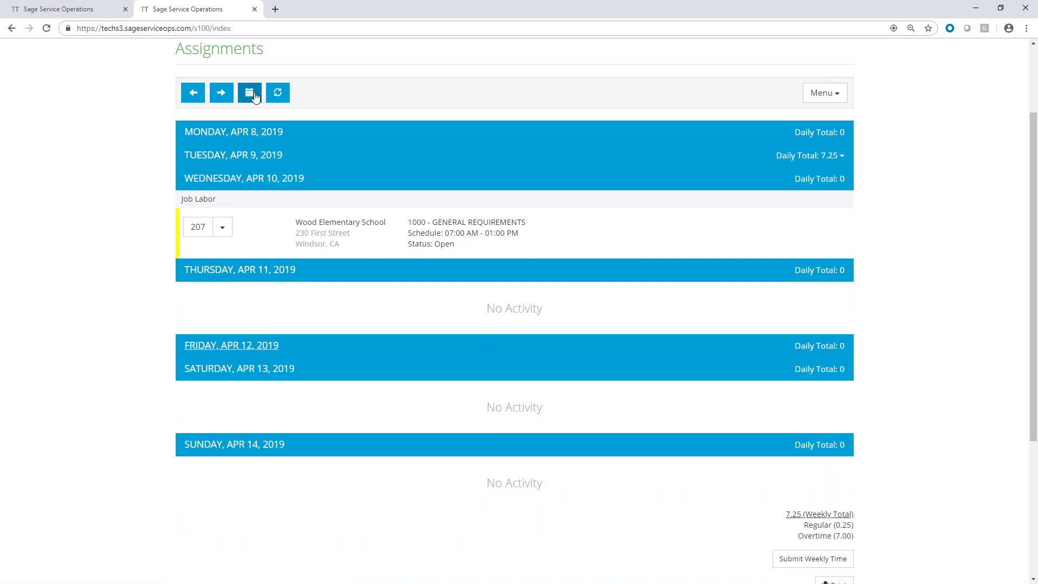
left_click(251, 95)
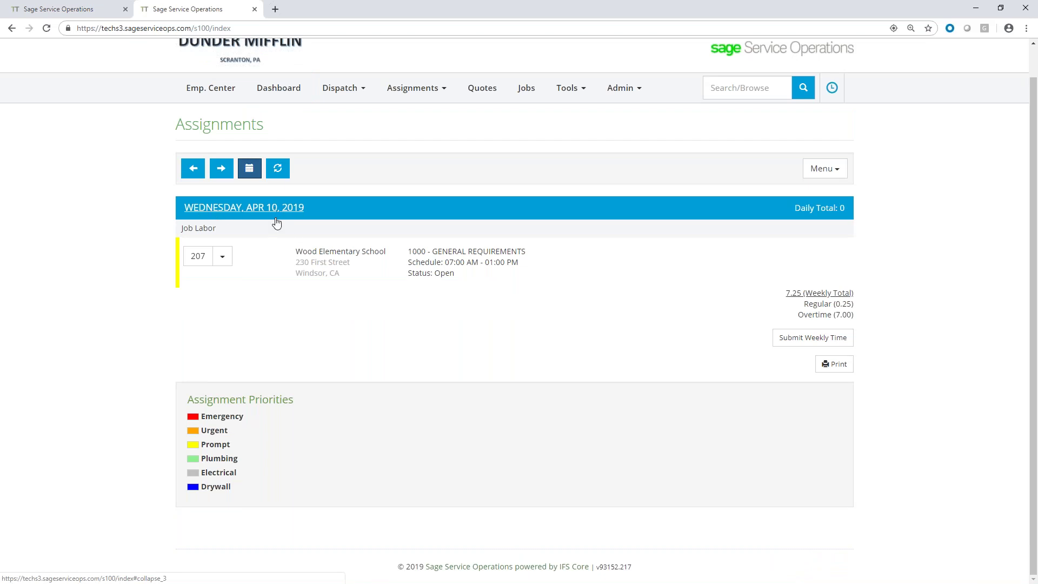
- Examine the Assignment Priorities colour legend, including Prompt, Plumbing and Electrical, against the assignment's colour bar
left_click_drag(187, 400, 291, 402)
left_click(303, 405)
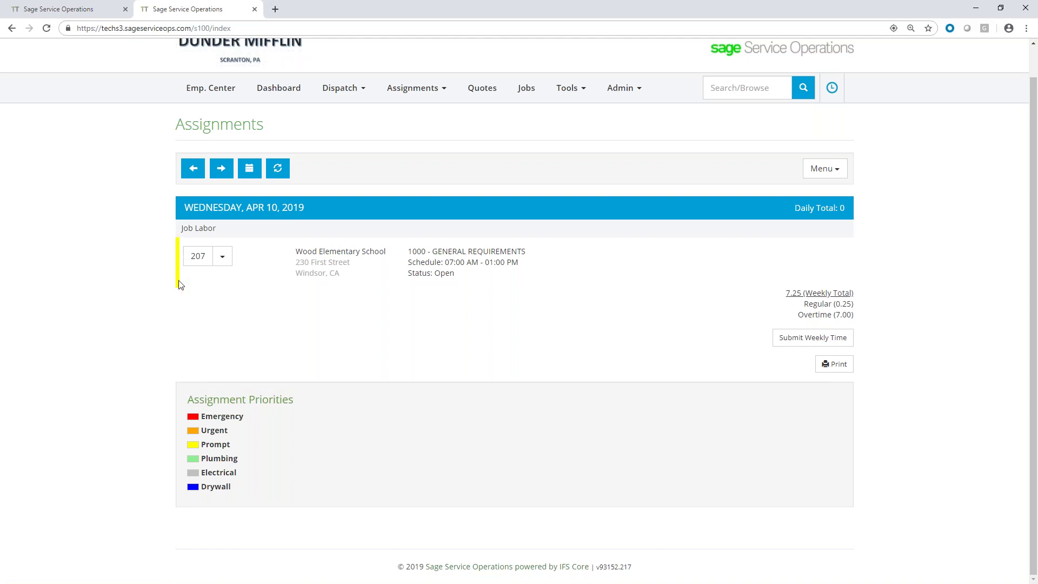
double_click(210, 449)
left_click(249, 444)
left_click_drag(205, 459, 258, 474)
left_click(269, 469)
- Inspect the Assignments page with the browser's developer tools and preview it as an iPad display
right_click(100, 233)
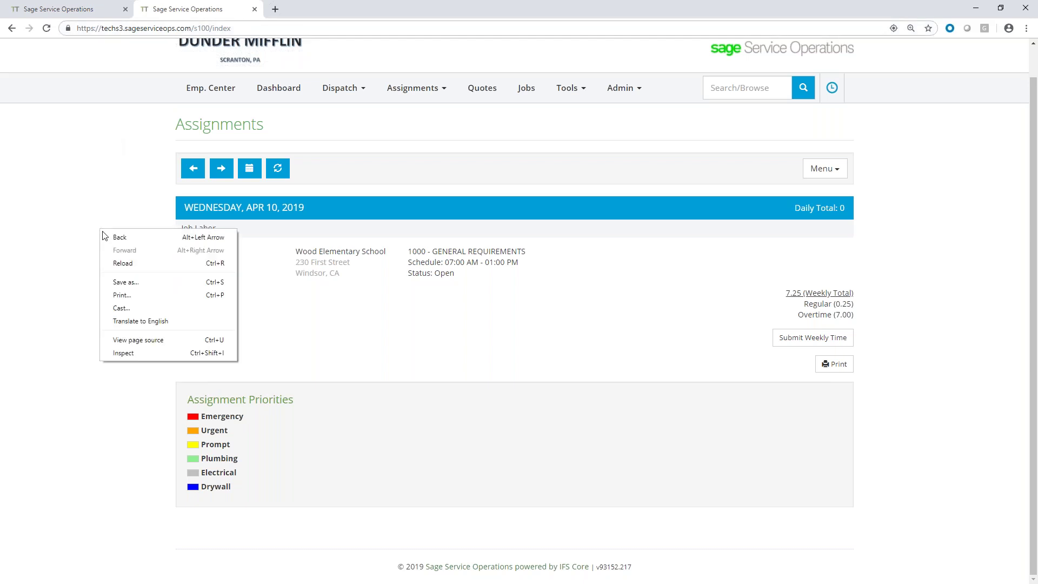
left_click(129, 351)
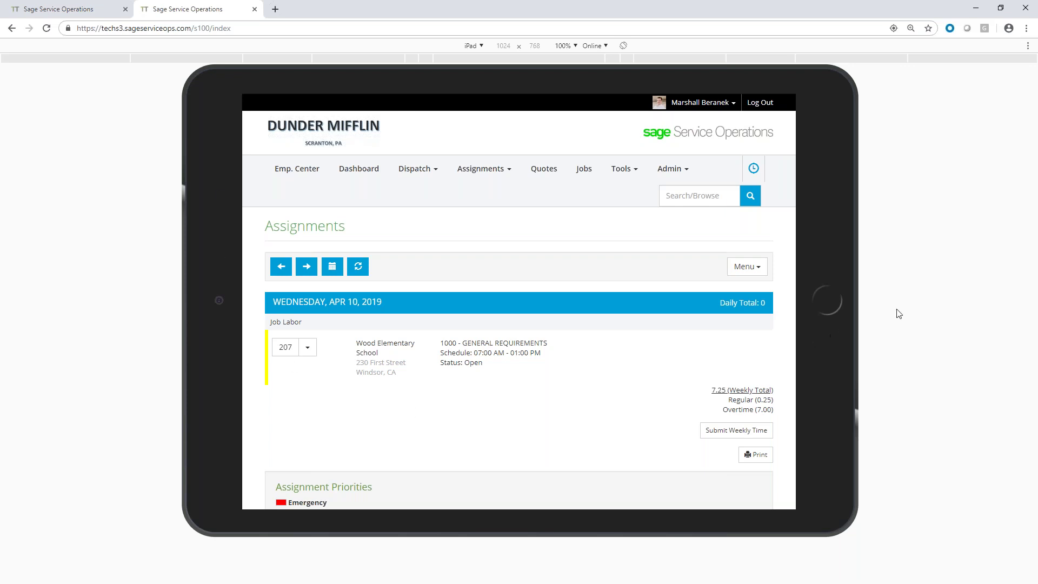
- Switch the device preview of the Assignments page to iPhone 6/7/8 and look over the Wednesday assignment
left_click(474, 45)
left_click(476, 133)
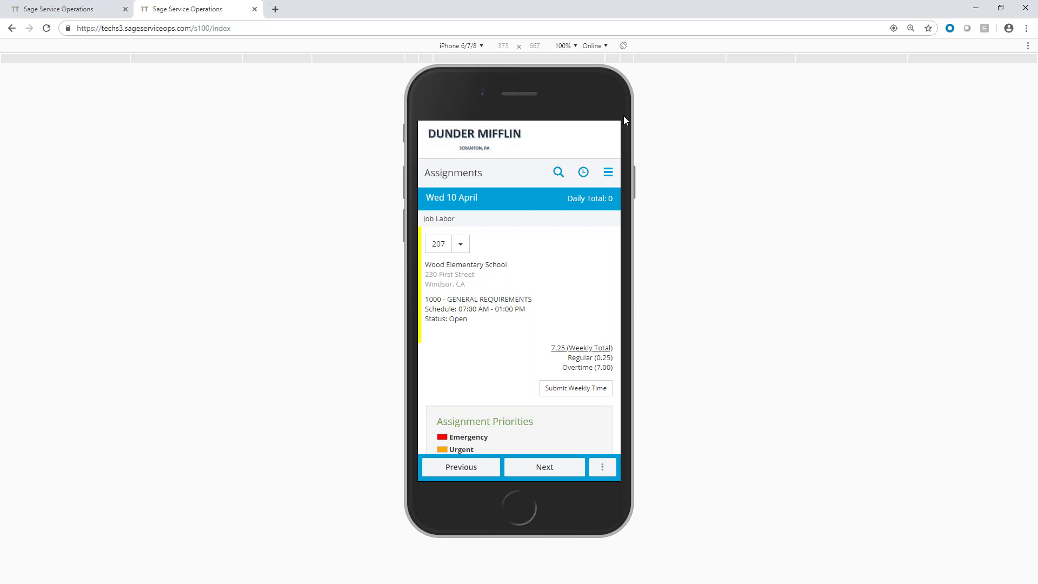
scroll(553, 281, "down", 1)
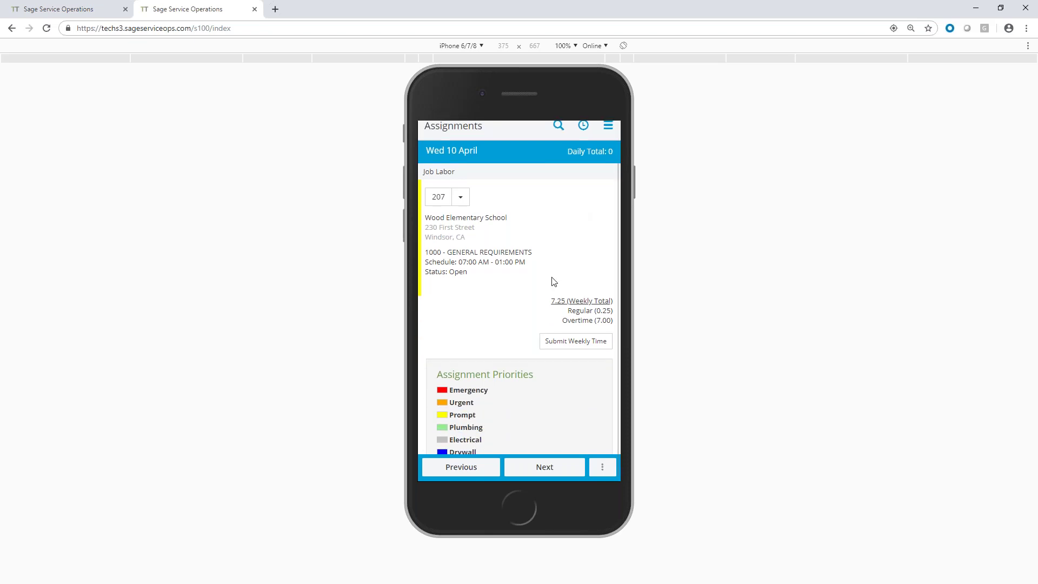
scroll(553, 281, "up", 1)
- Open job 207 from its assignment and start travel on the 7:00 AM - 1:00 PM assignment in the job's assignment list
left_click(442, 244)
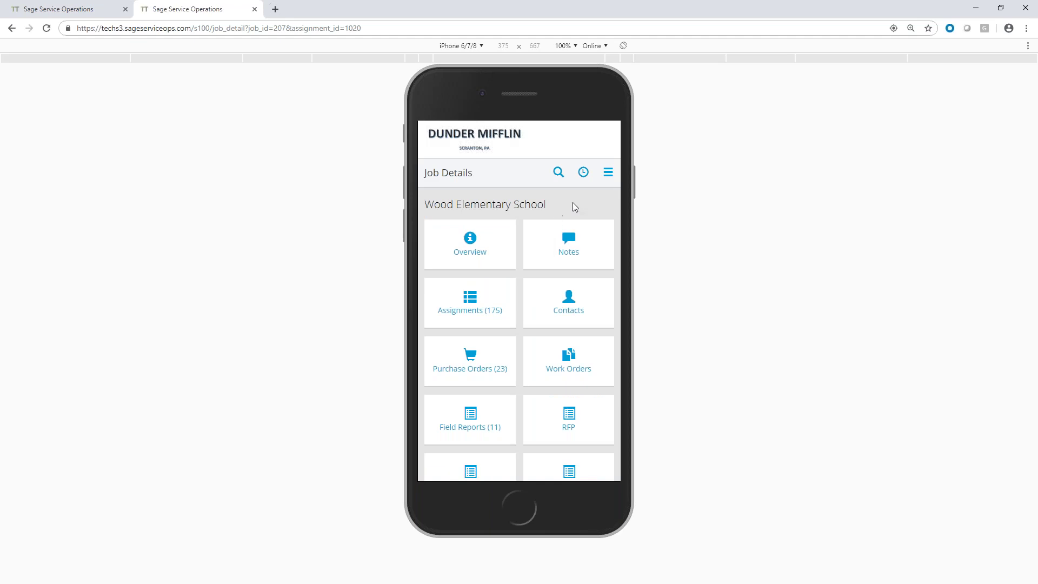
scroll(563, 206, "down", 1)
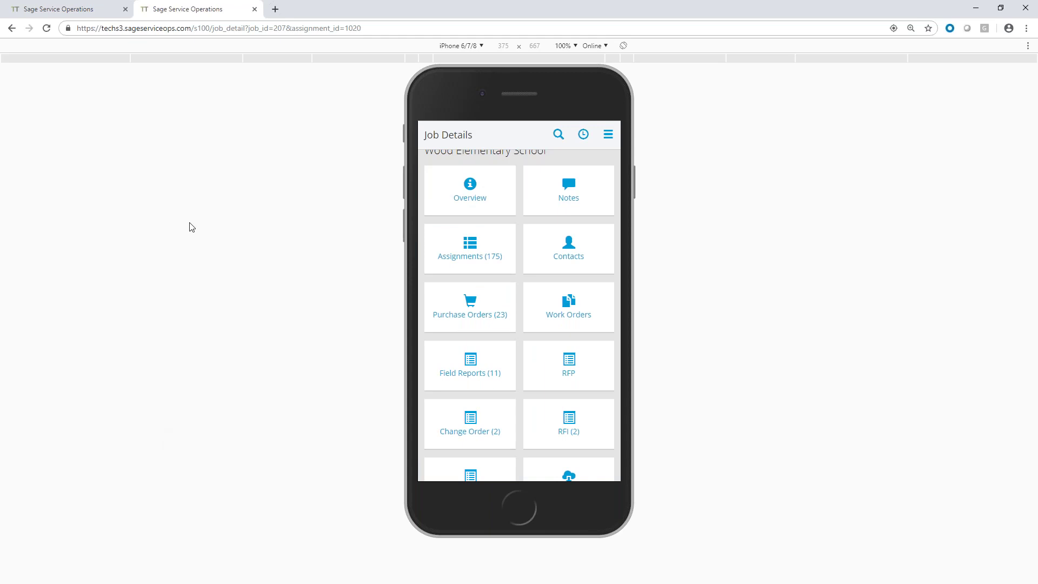
scroll(585, 216, "up", 1)
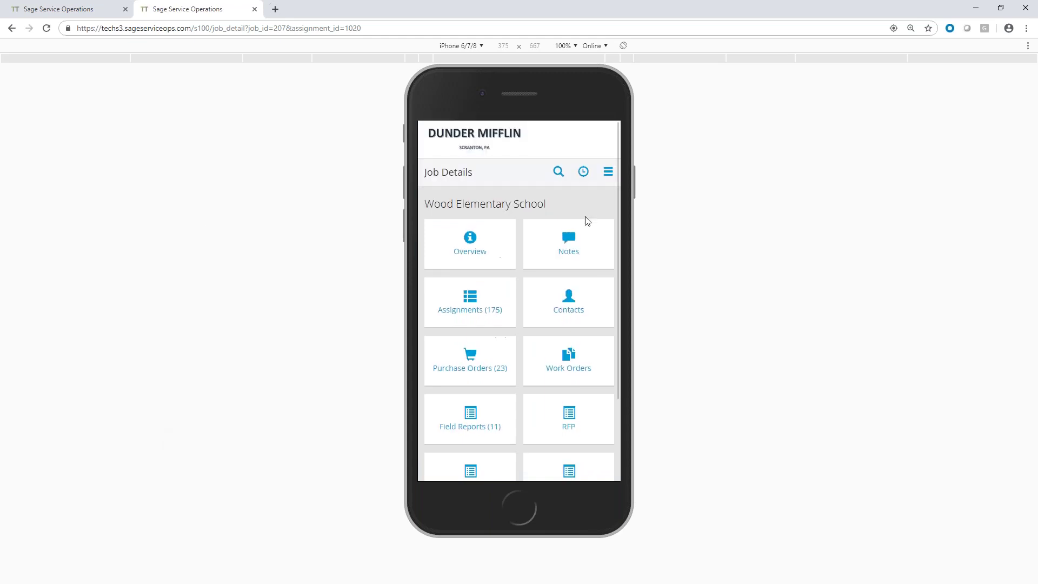
left_click(469, 307)
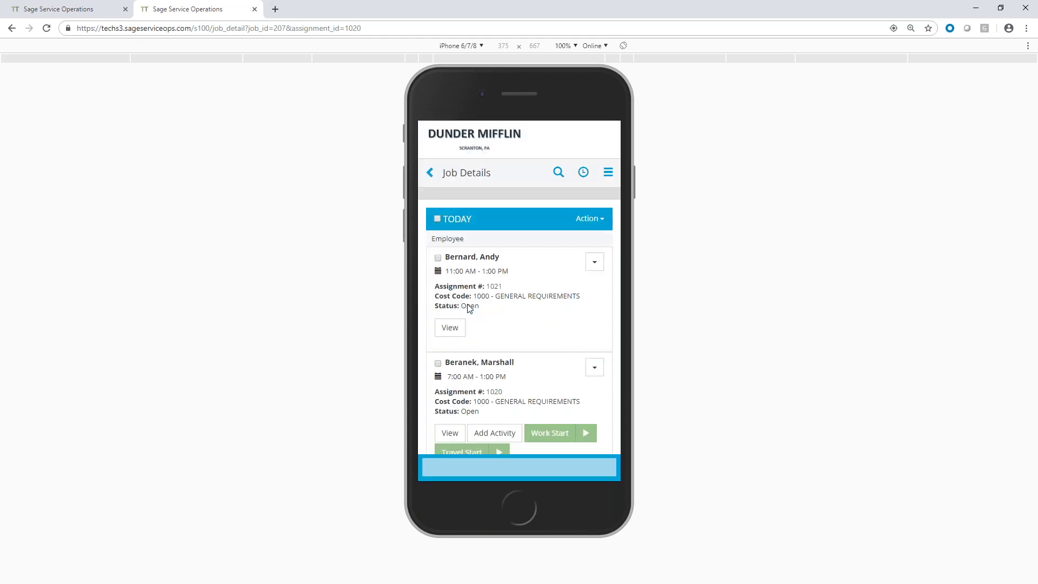
scroll(541, 232, "down", 3)
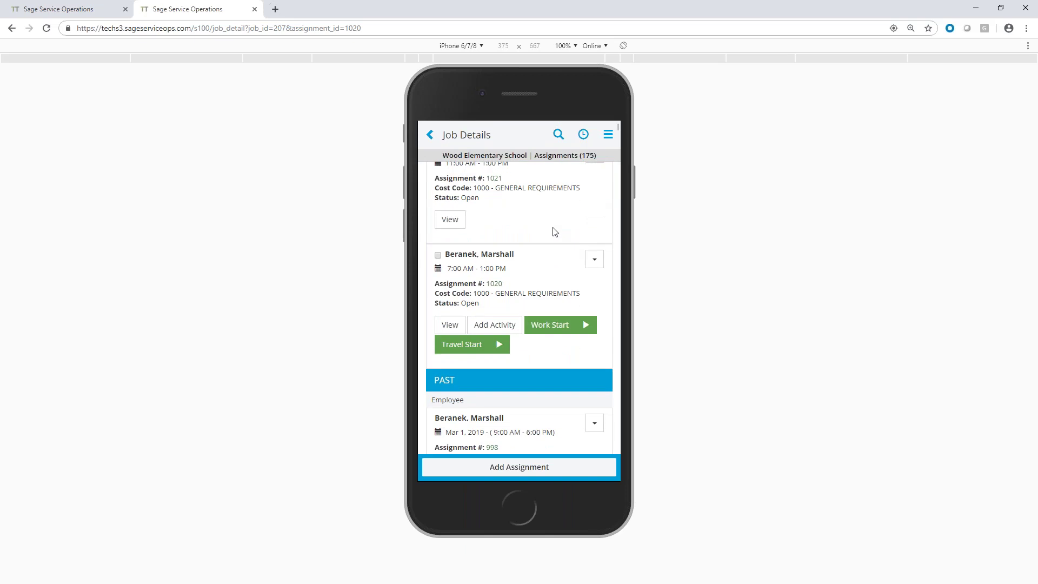
left_click(502, 345)
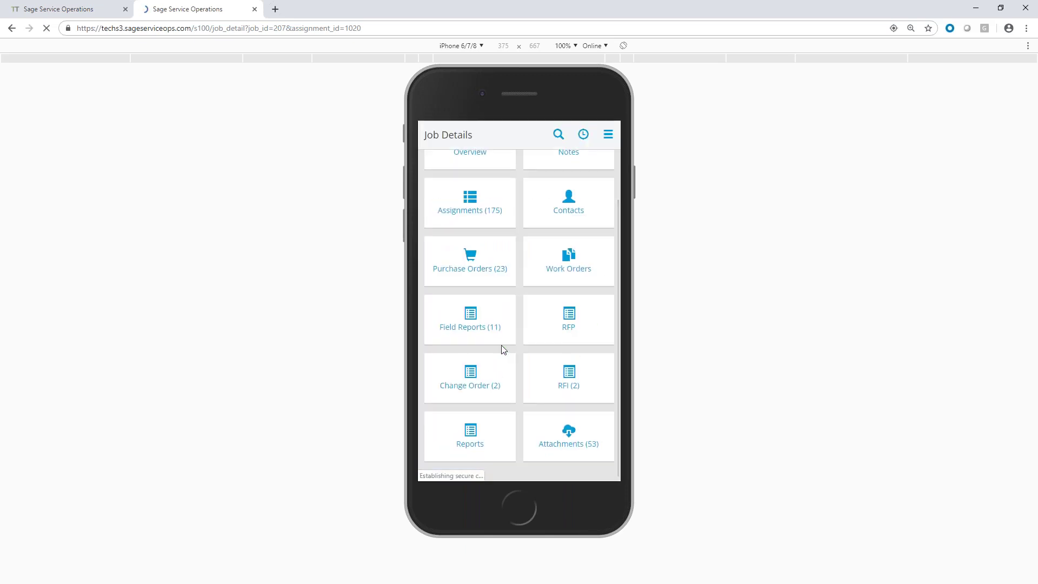
- Open the dispatch board in the first browser tab to check the 7:00am-1:00pm job 207 assignment on Wed 04/10
left_click(82, 8)
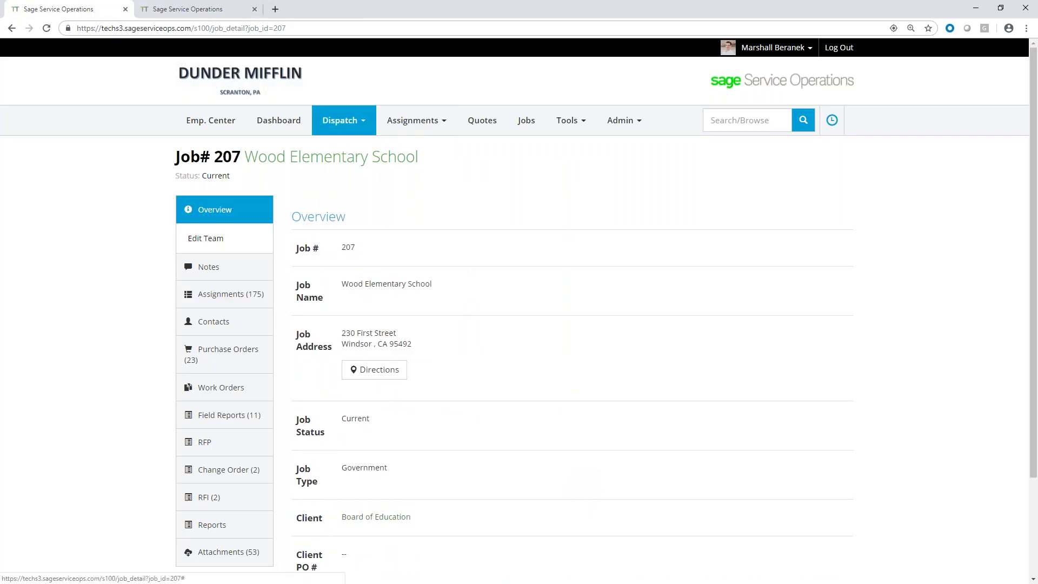
left_click(333, 132)
left_click(345, 145)
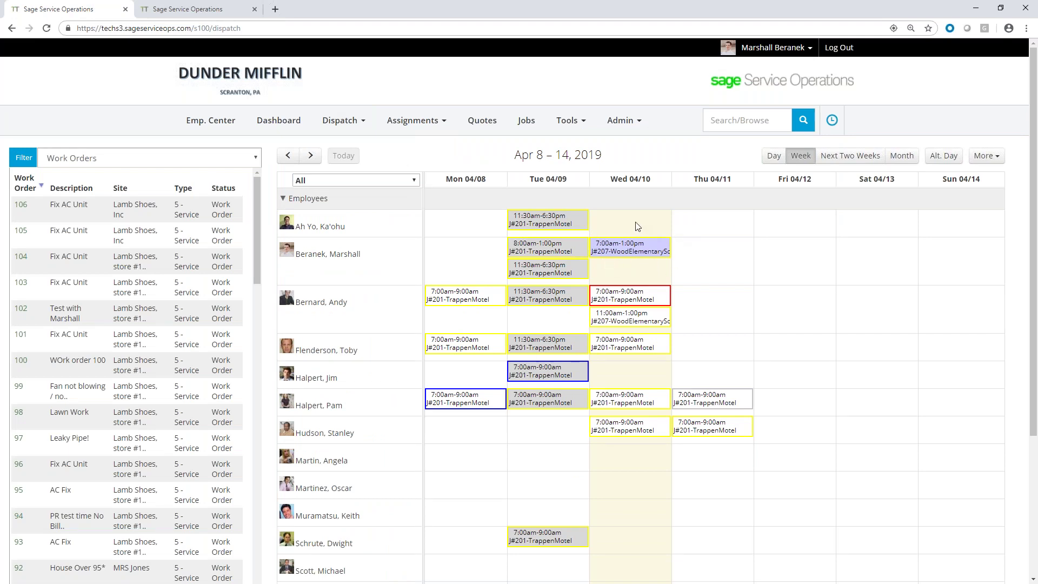
- Start work on job 207's 7:00 AM - 1:00 PM assignment in the phone preview and check it on the dispatch board
left_click(224, 7)
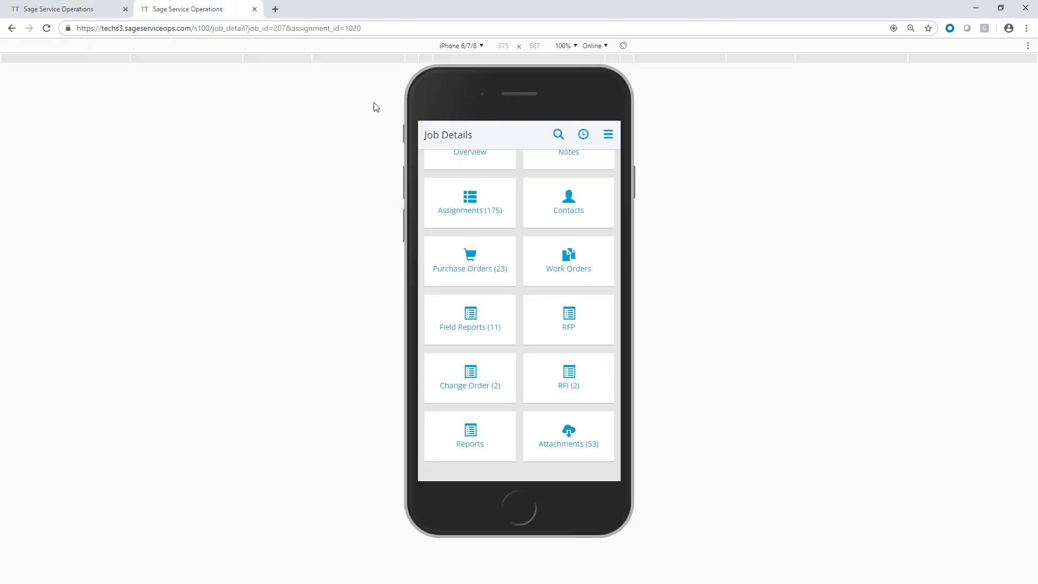
left_click(469, 201)
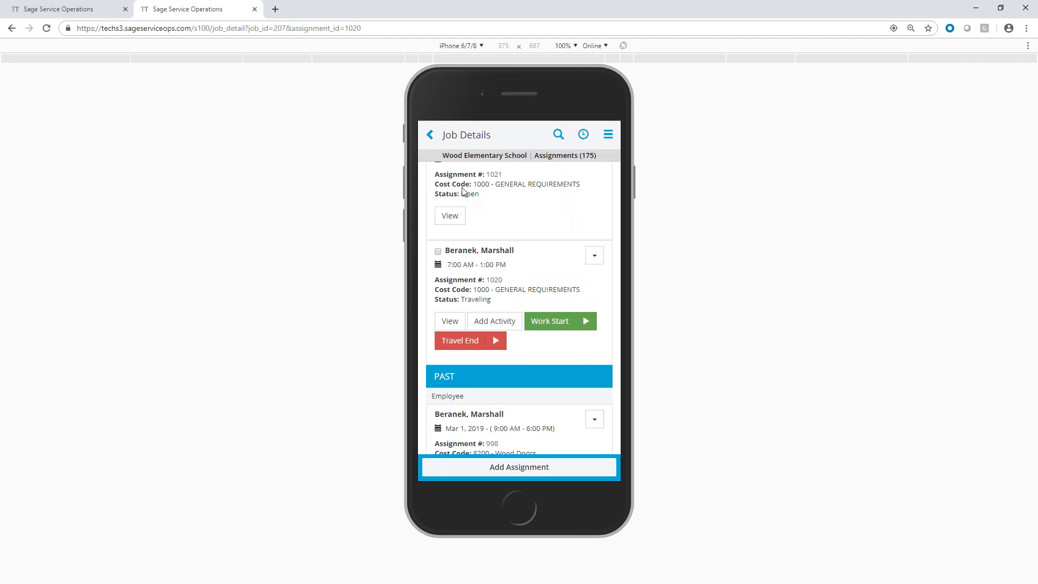
left_click(587, 323)
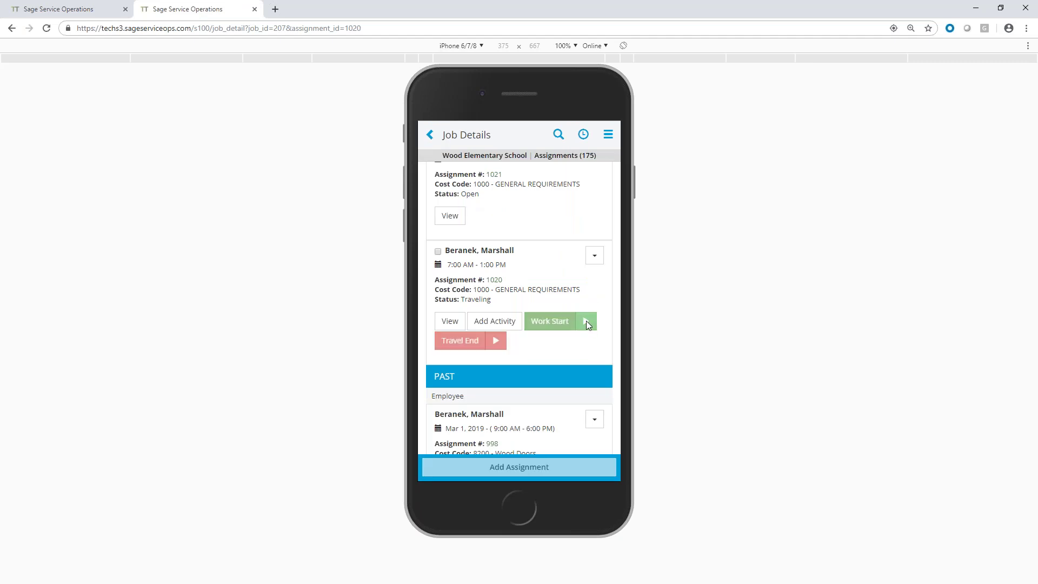
left_click(69, 10)
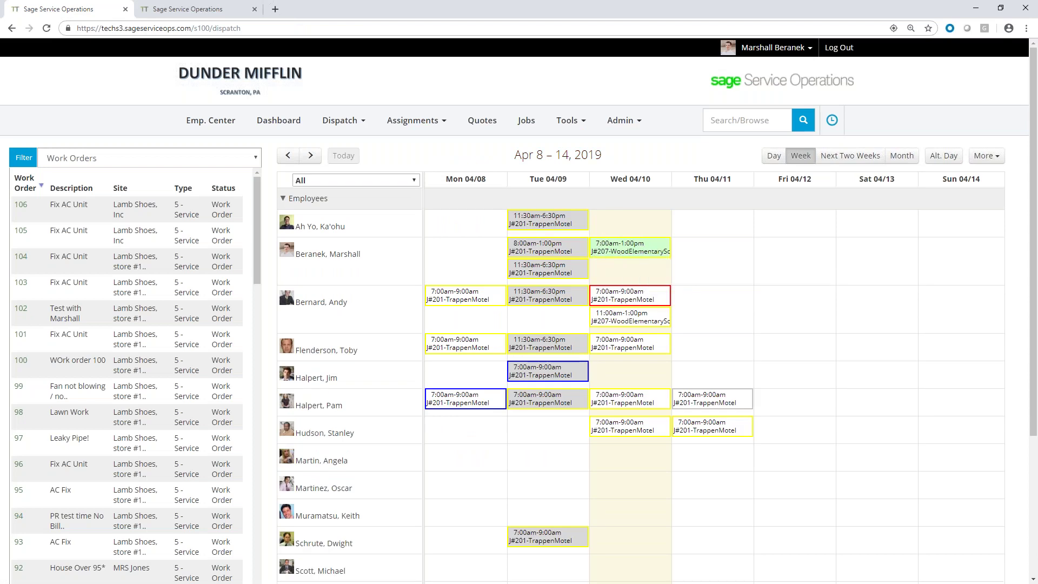
- Preview the job 207 details as an iPad and review the assignment block and its time actions on the overview
left_click(198, 7)
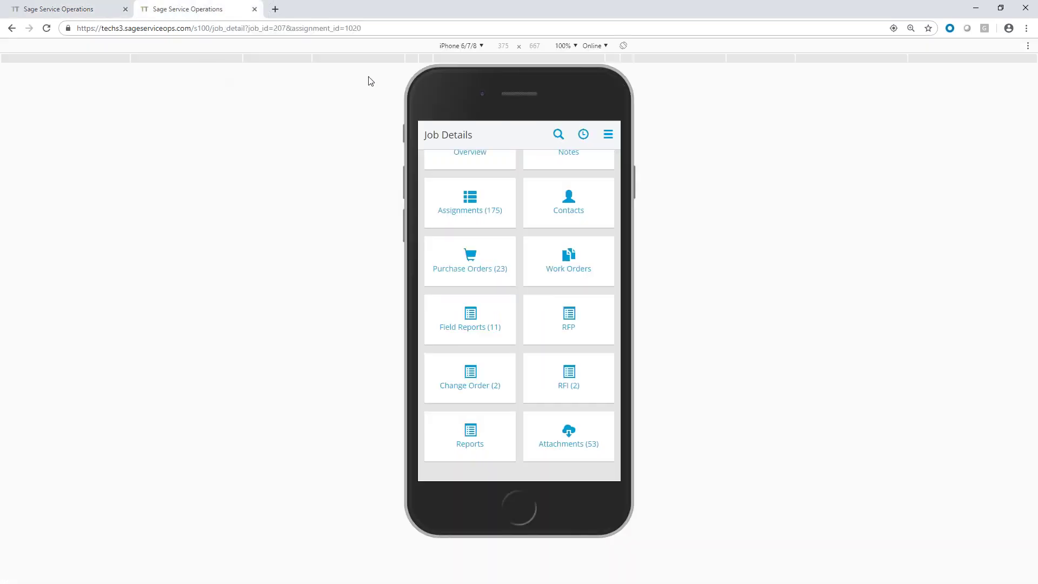
left_click(474, 47)
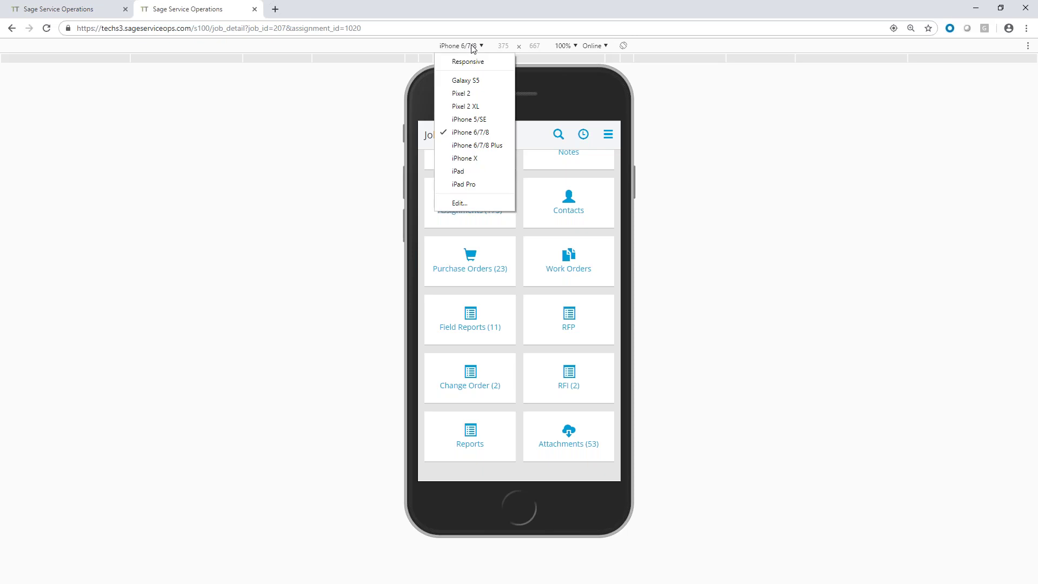
left_click(470, 171)
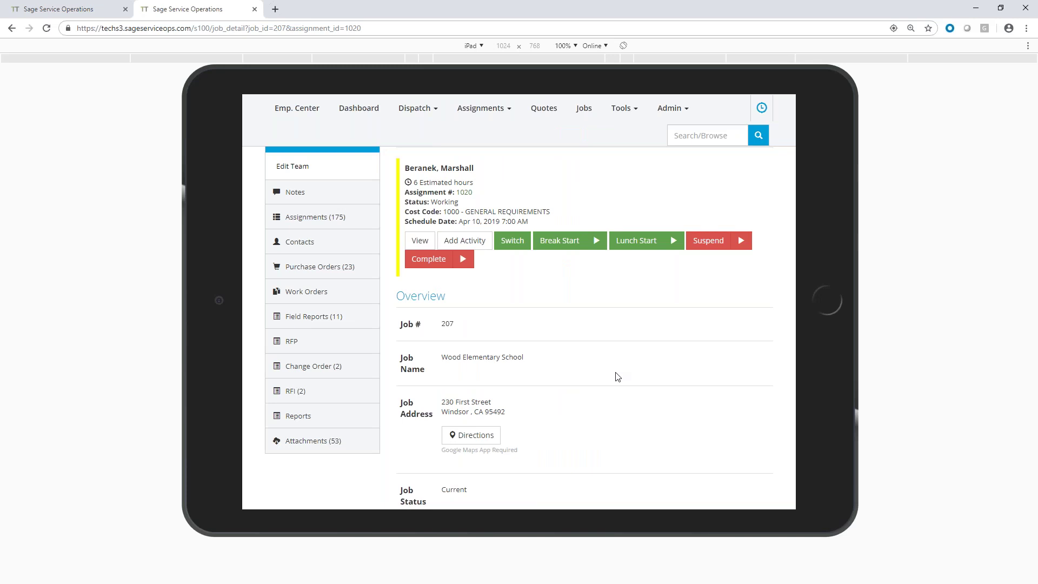
scroll(618, 377, "up", 3)
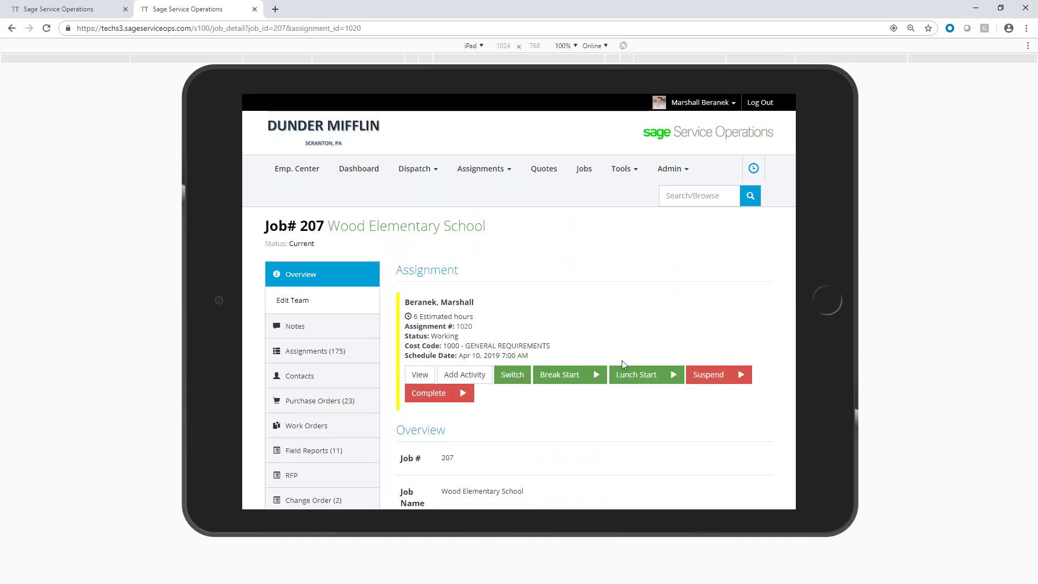
scroll(606, 279, "down", 1)
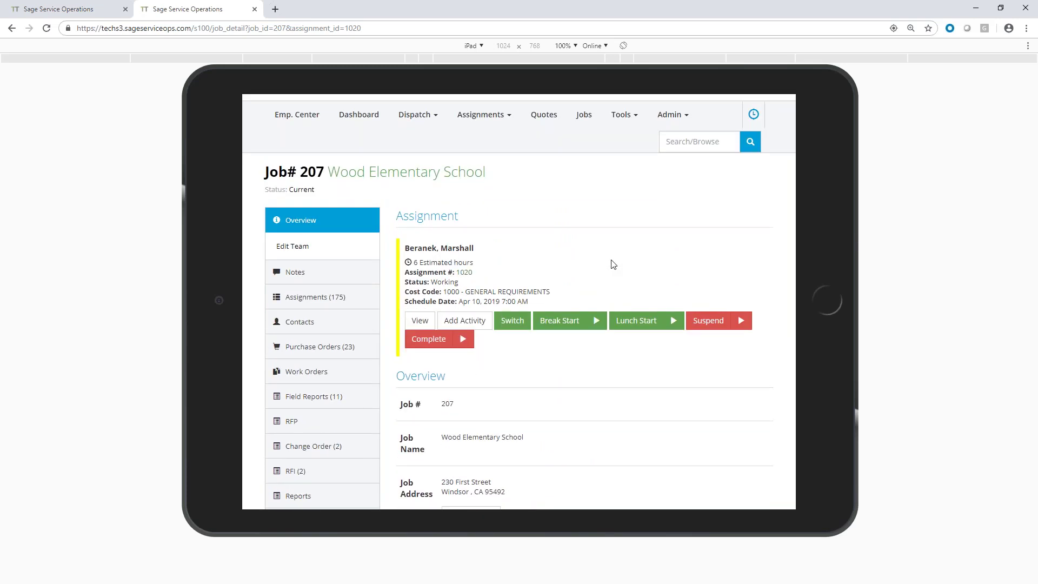
scroll(595, 241, "down", 1)
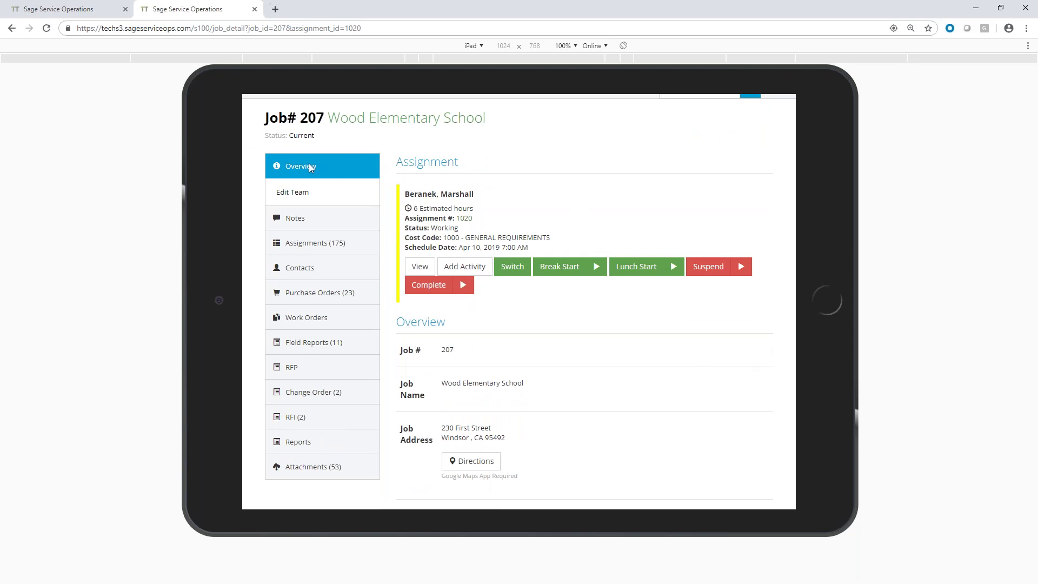
- Review the Notes, Assignments and Contacts sections of job 207, including today's and past assignments
left_click(298, 219)
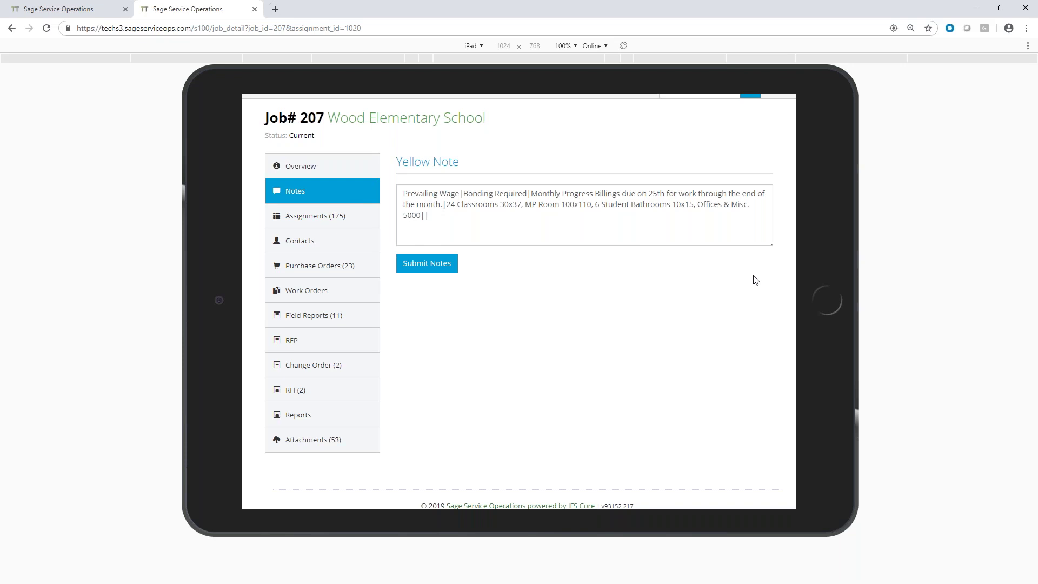
left_click(326, 217)
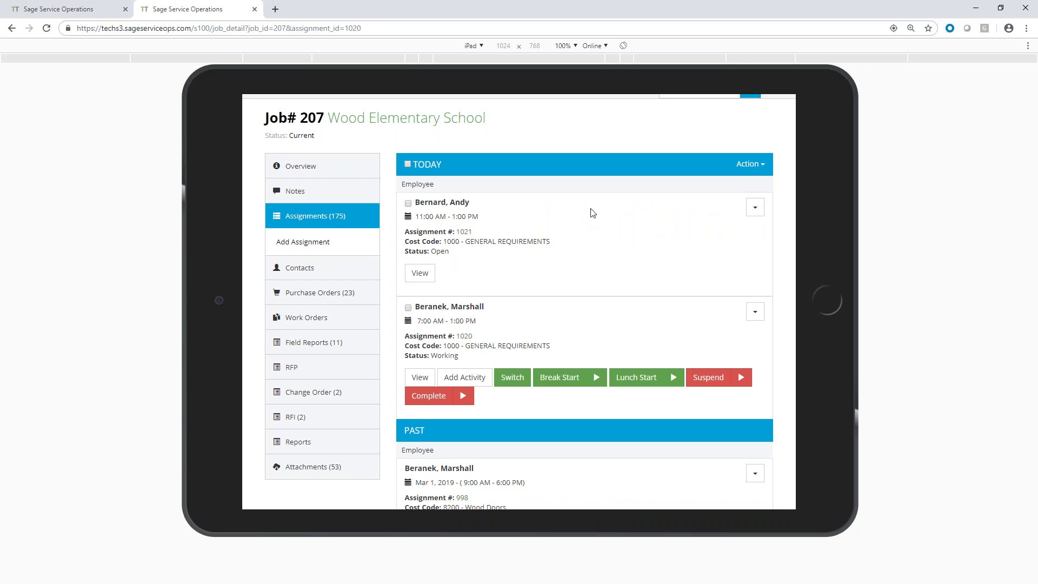
scroll(749, 239, "down", 1)
scroll(754, 240, "down", 4)
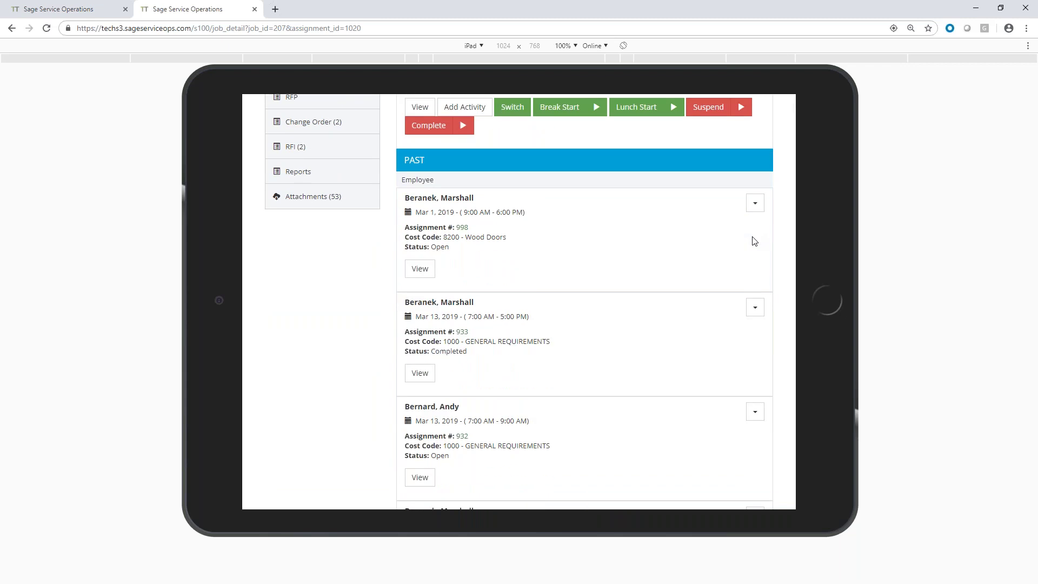
scroll(755, 241, "up", 7)
scroll(754, 243, "up", 1)
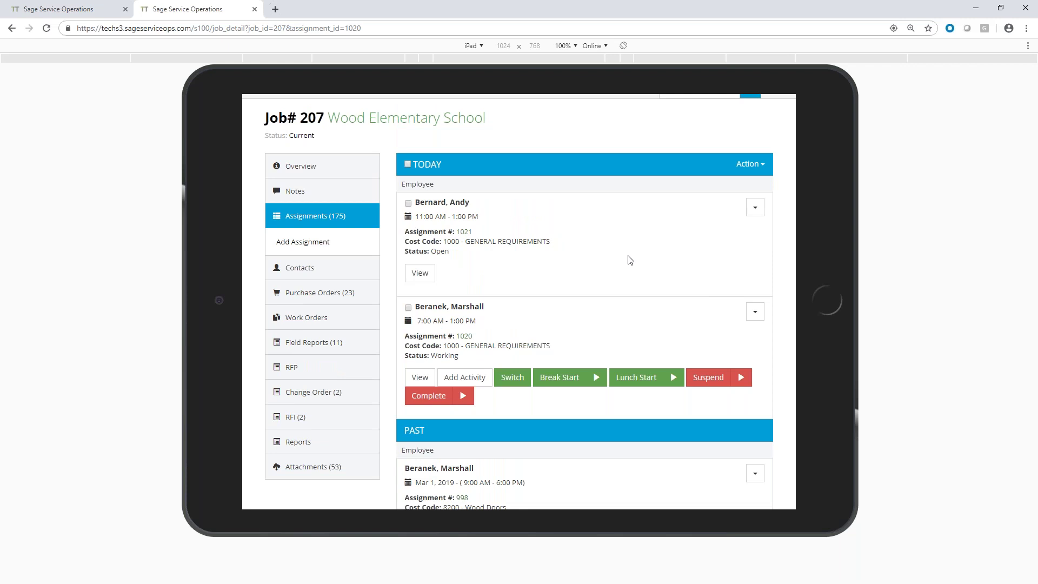
left_click(308, 269)
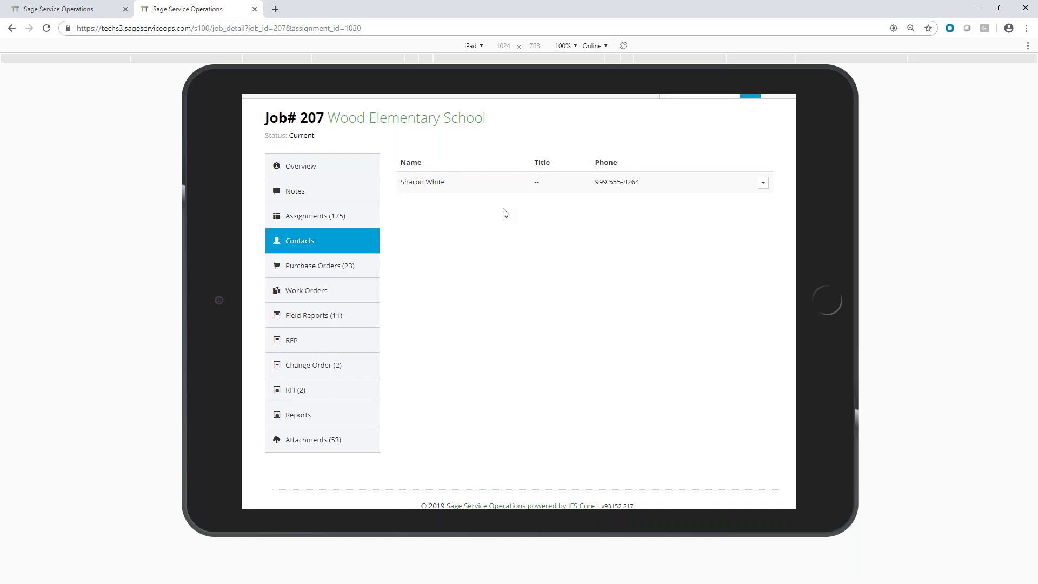
- Add a purchase order request from job 207's purchase orders and choose Bennett Drill & Trench as the vendor
left_click(320, 270)
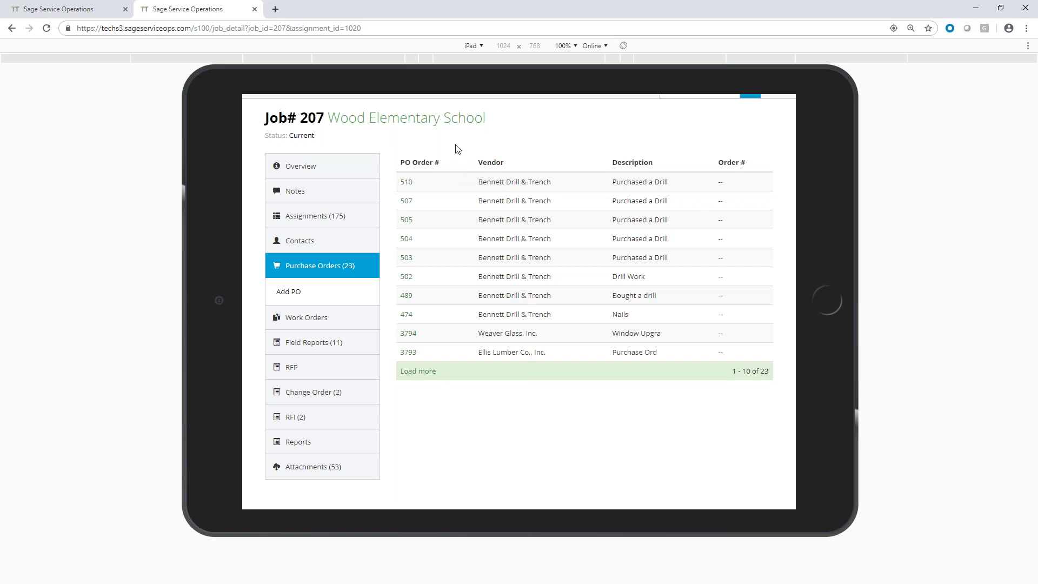
left_click(297, 292)
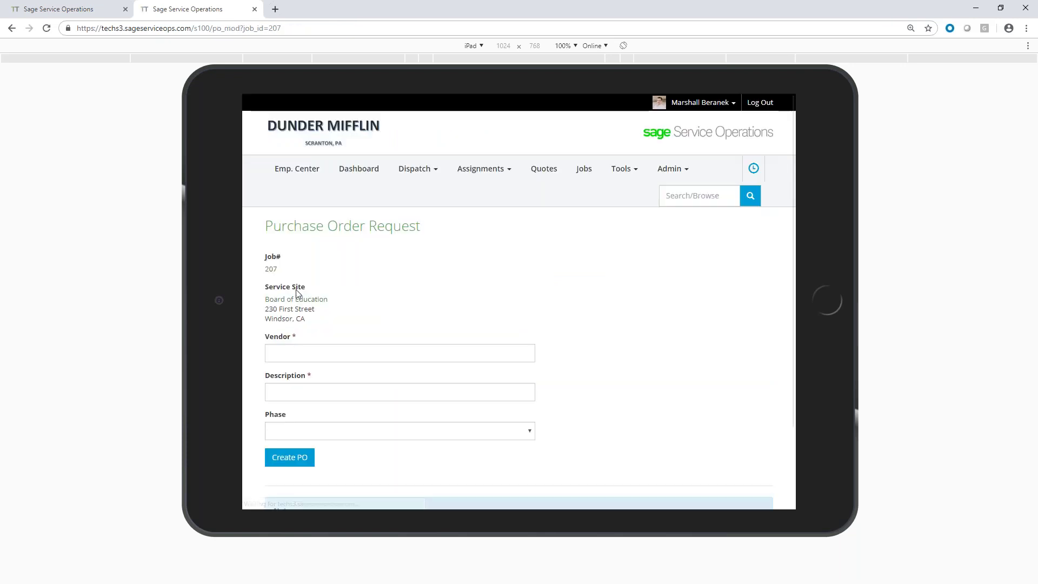
scroll(400, 257, "down", 2)
left_click(386, 260)
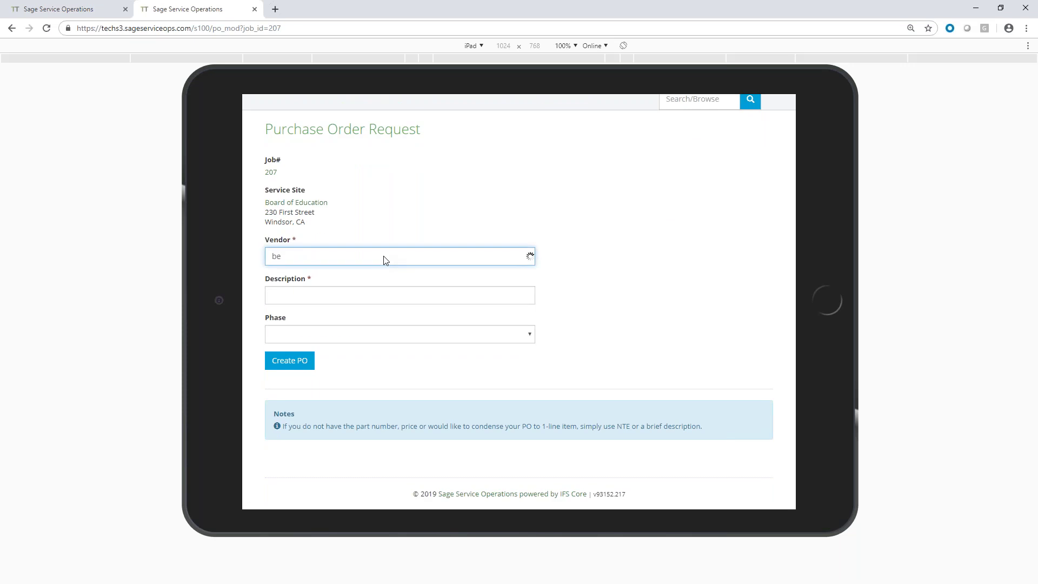
key("Down")
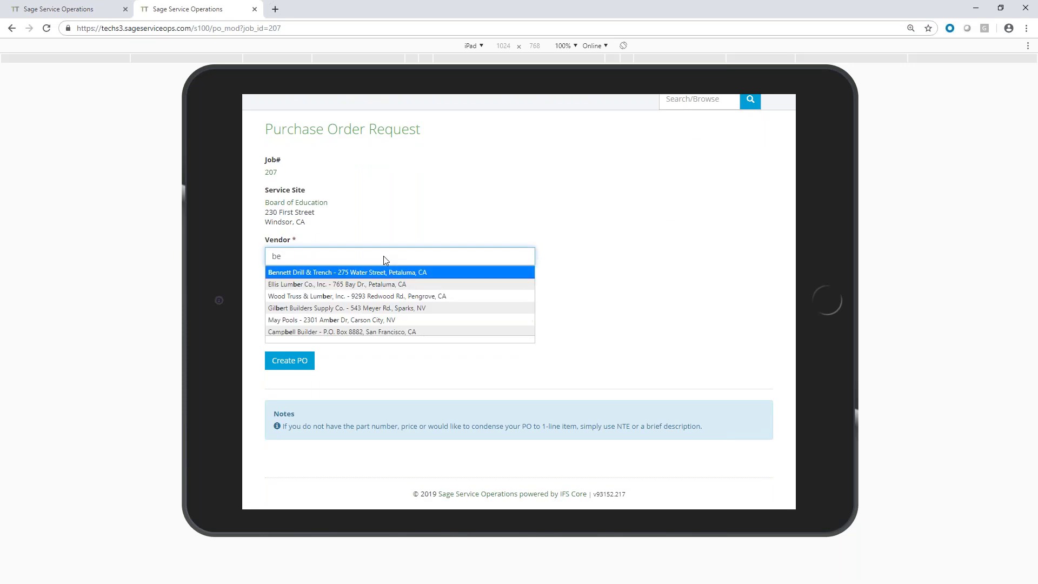
left_click(394, 272)
- Describe the purchase order as "Purchased a Drill", leave the phase blank, create the PO and review its overview
left_click(315, 307)
type("P")
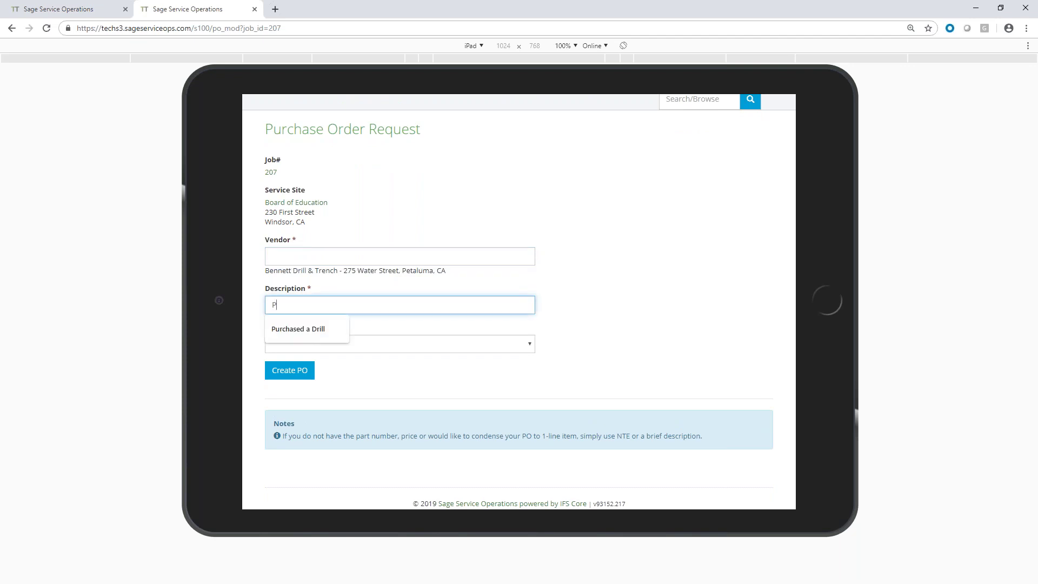
key("Down")
key("Tab")
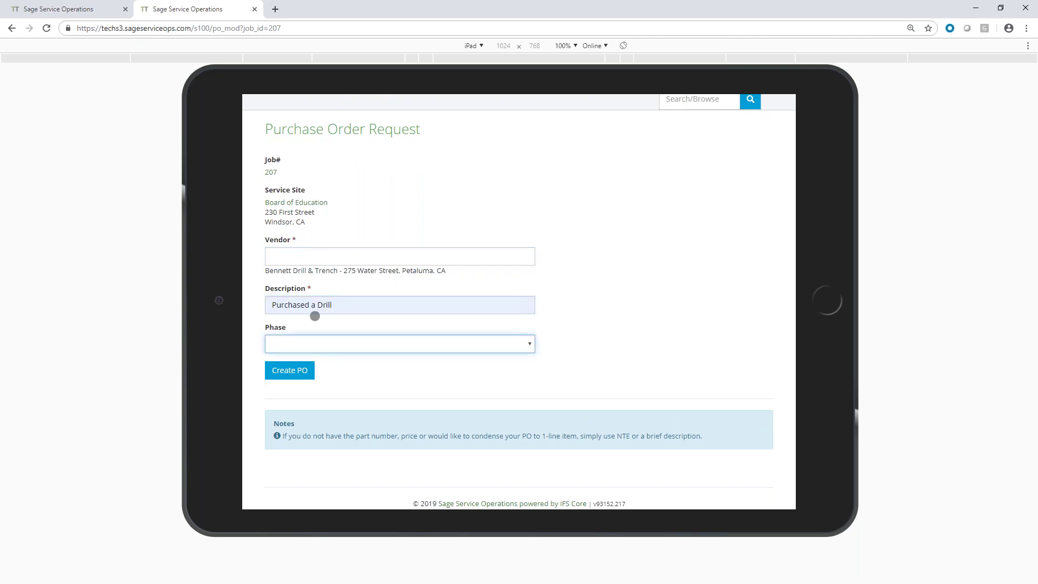
left_click(389, 342)
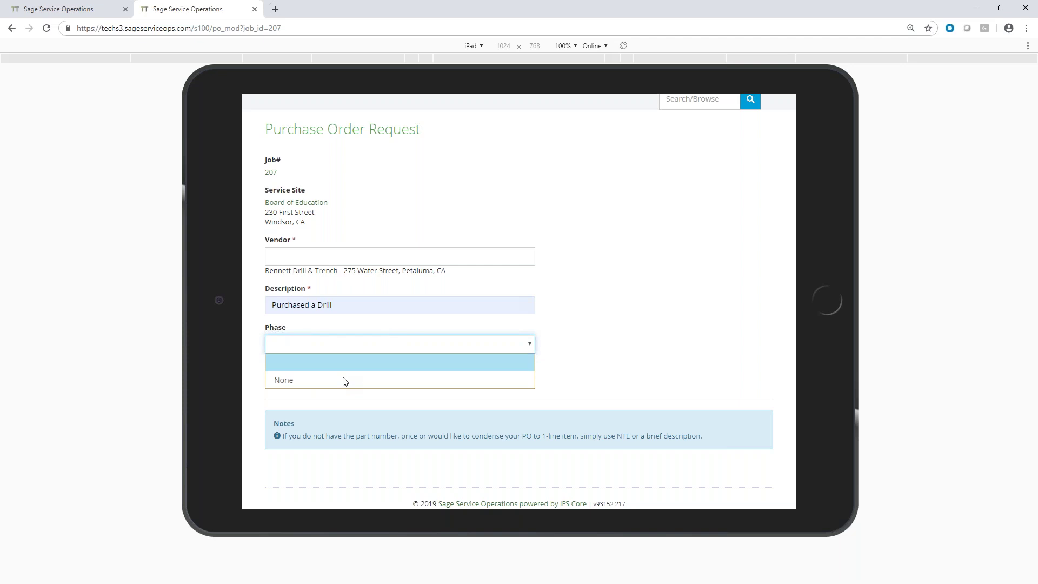
left_click(339, 339)
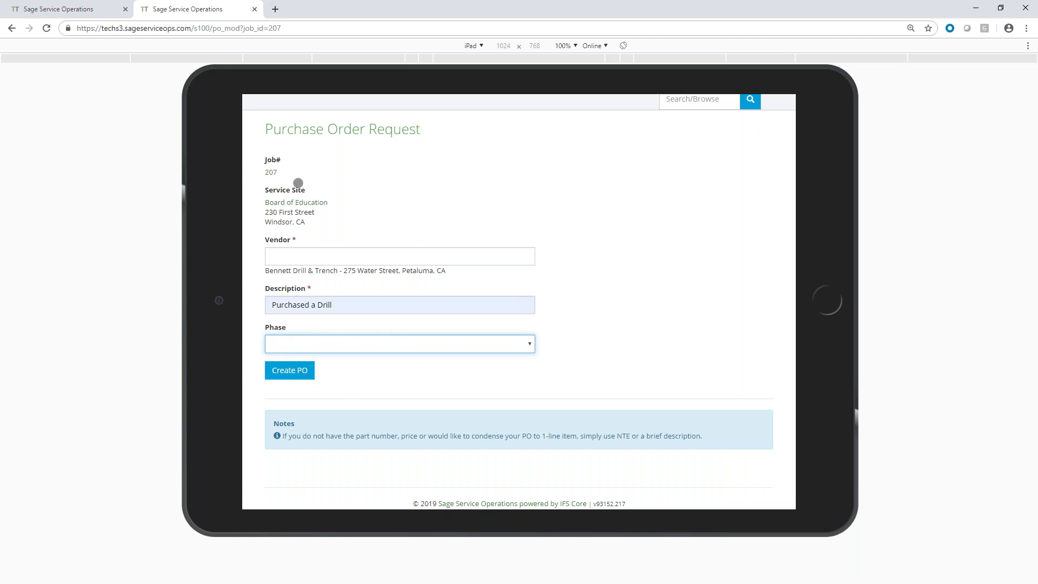
left_click(296, 373)
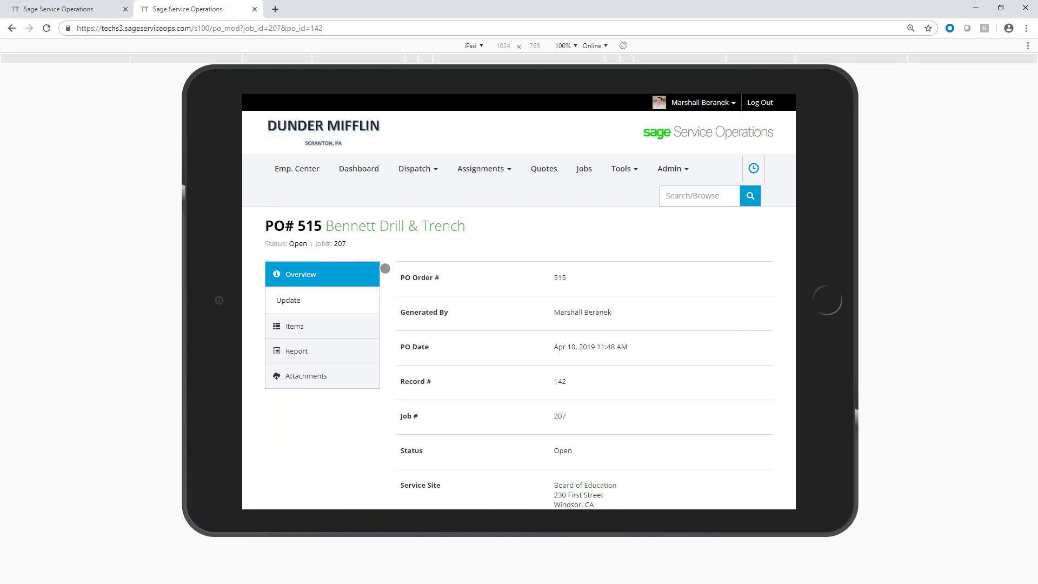
scroll(432, 243, "down", 2)
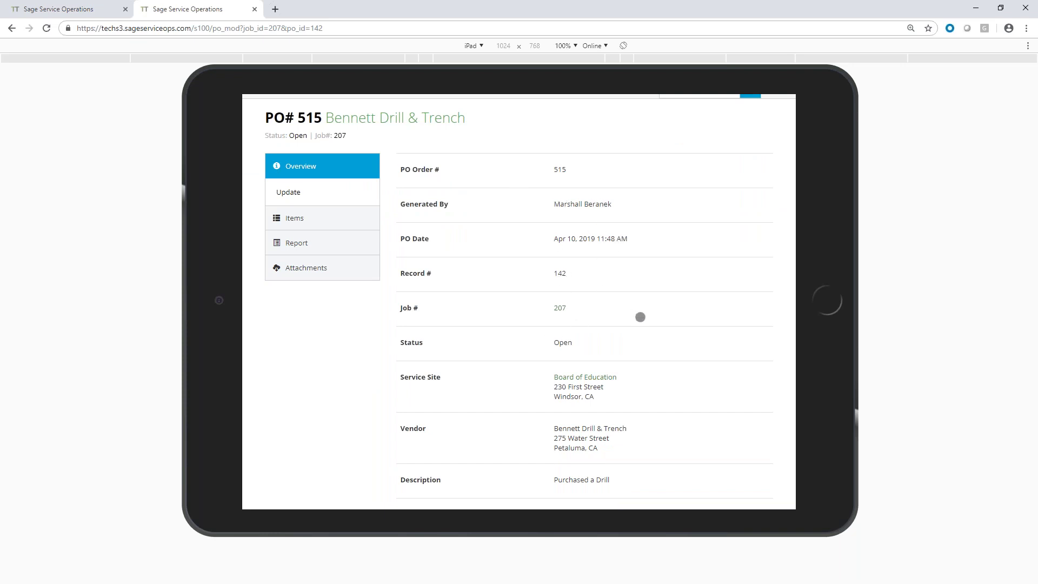
- Review the purchase order overview and start a new item on it with Part as the item type
scroll(641, 318, "down", 2)
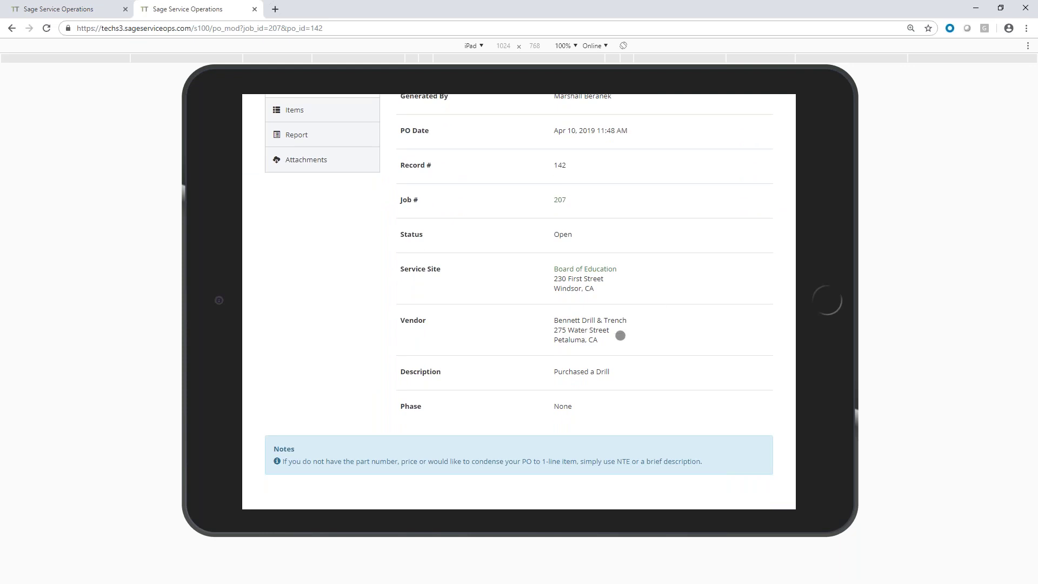
scroll(620, 335, "up", 4)
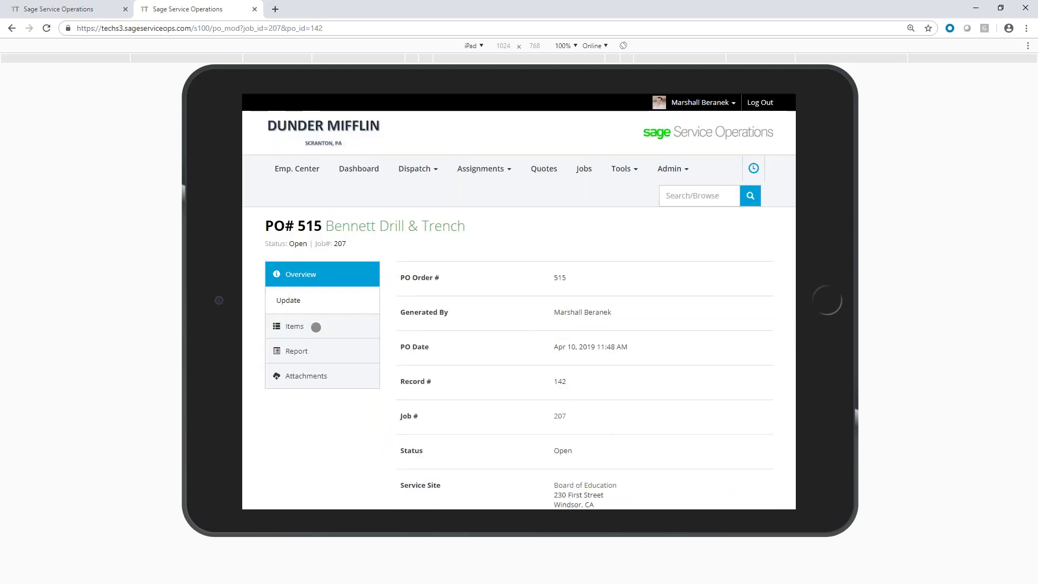
left_click(316, 328)
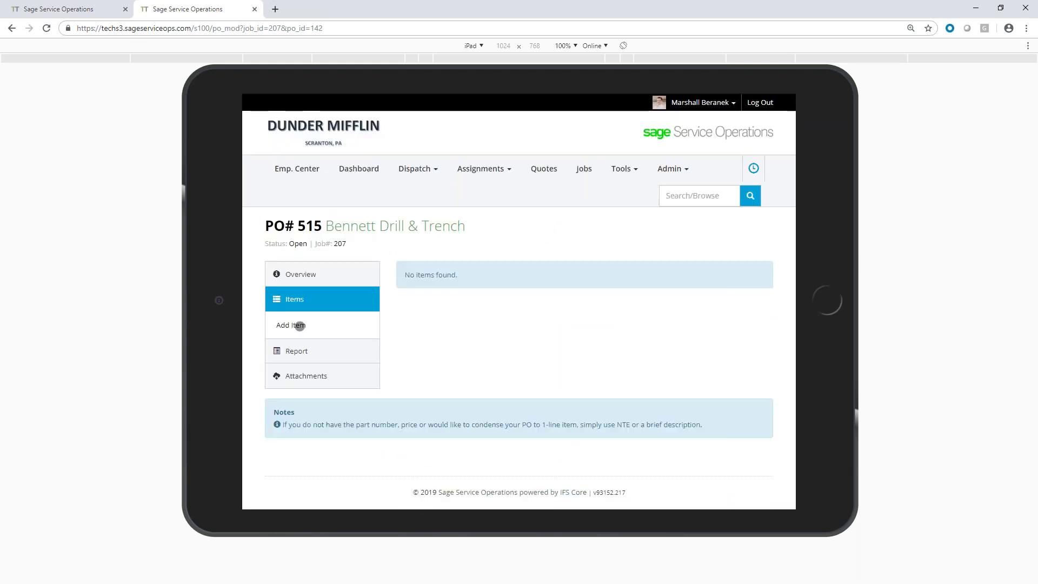
left_click(300, 326)
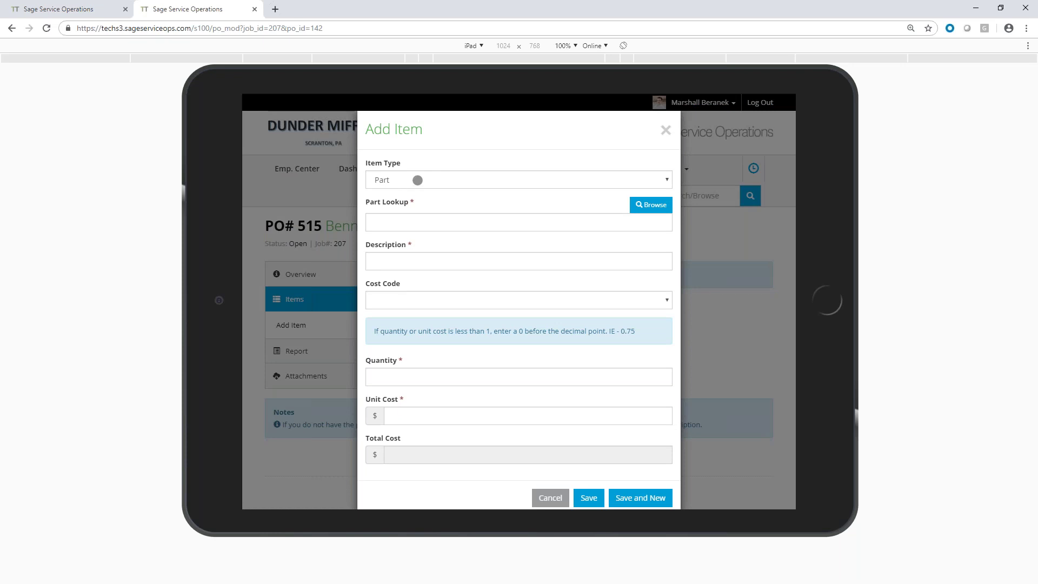
left_click(417, 180)
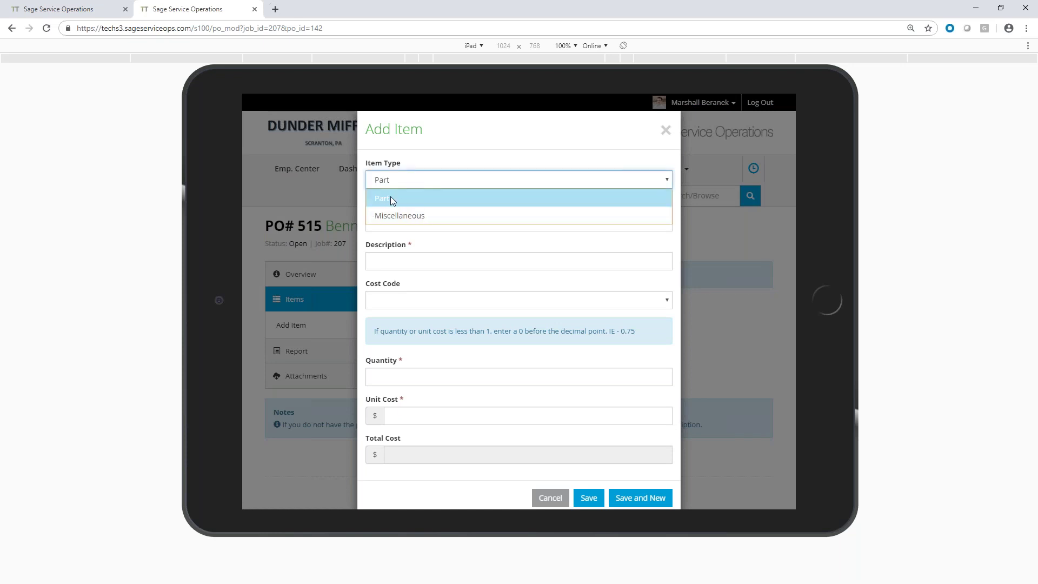
left_click(410, 199)
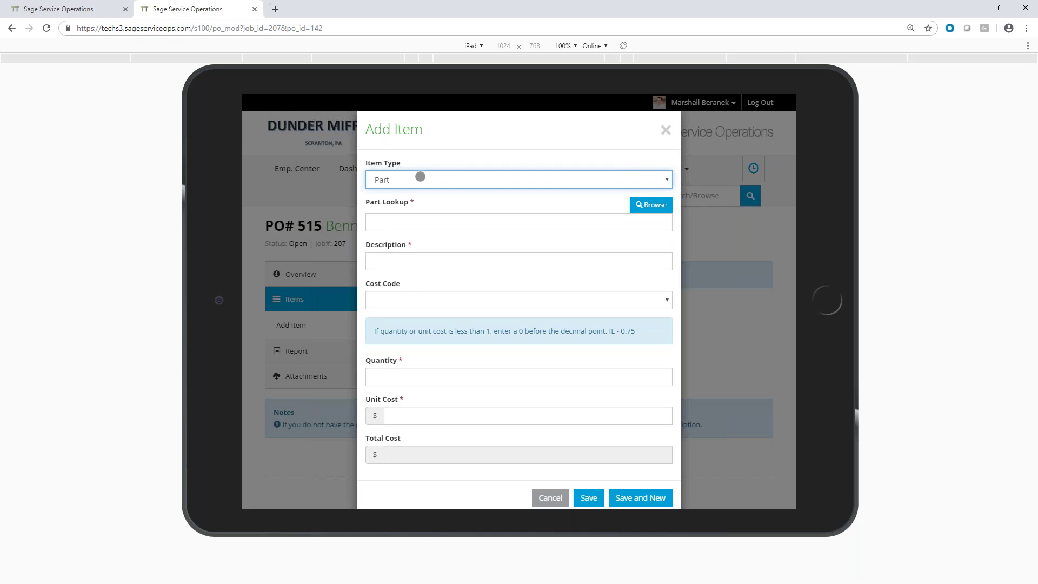
- Look up "dri" among the parts and choose Cordless Drill & Bits, PN 742, for the new item
left_click(412, 221)
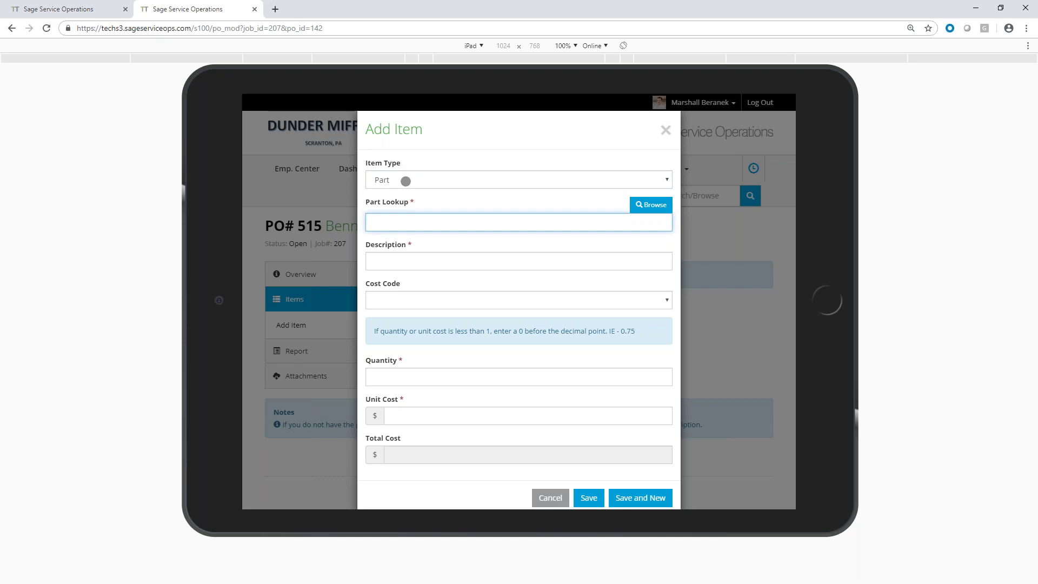
left_click(405, 181)
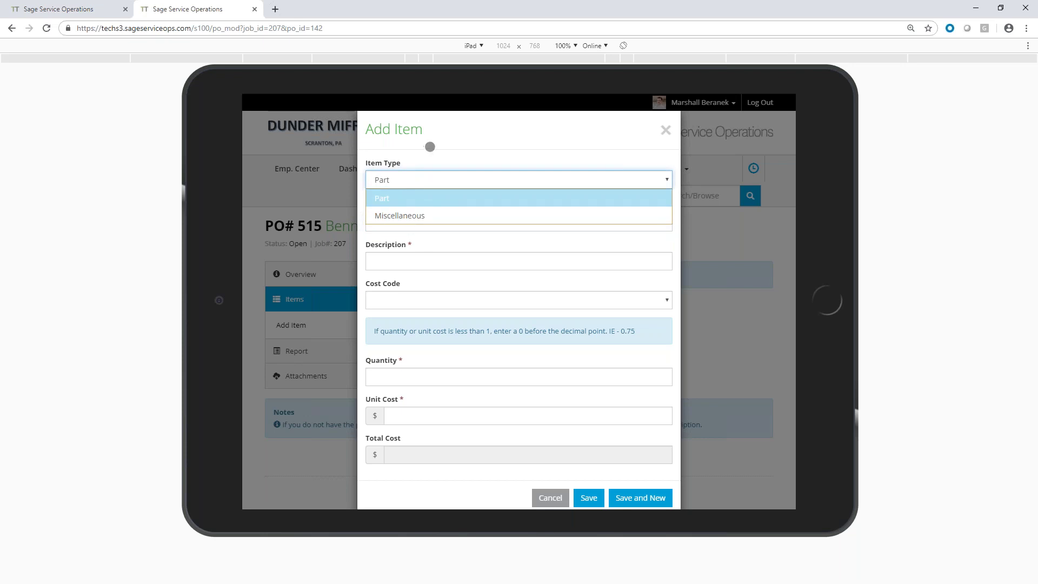
left_click(430, 147)
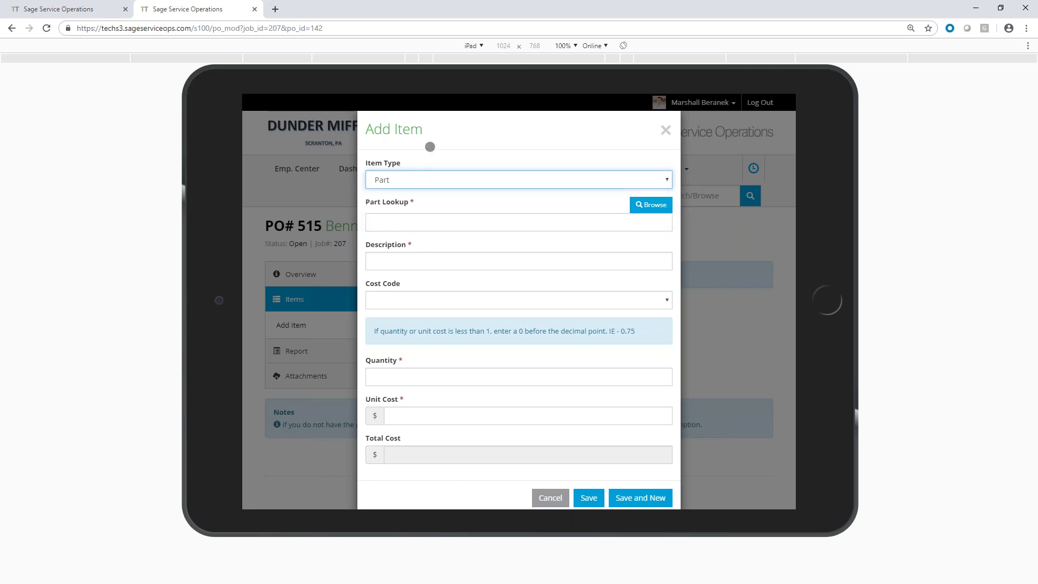
left_click(423, 223)
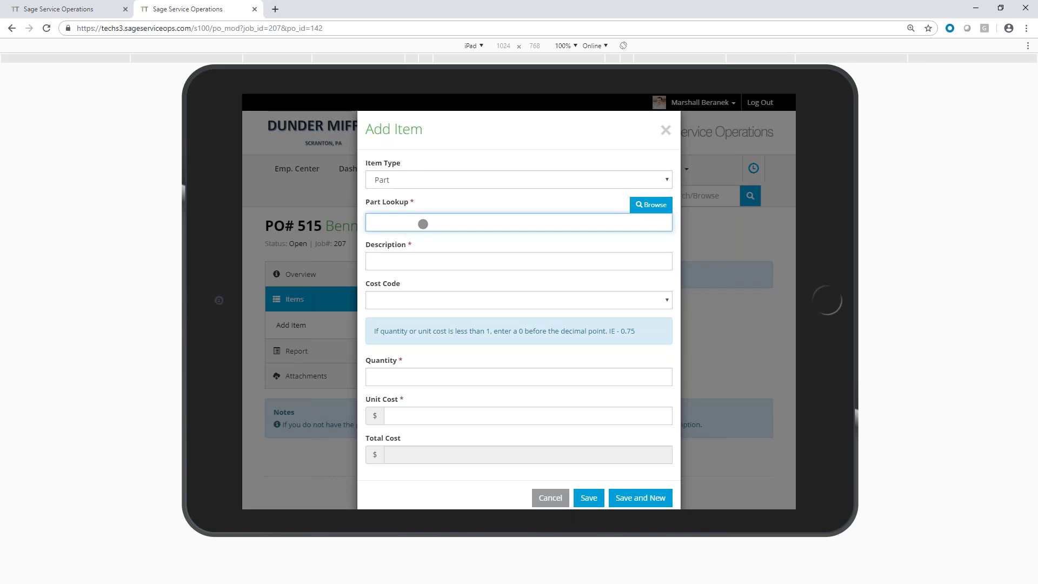
type("dril")
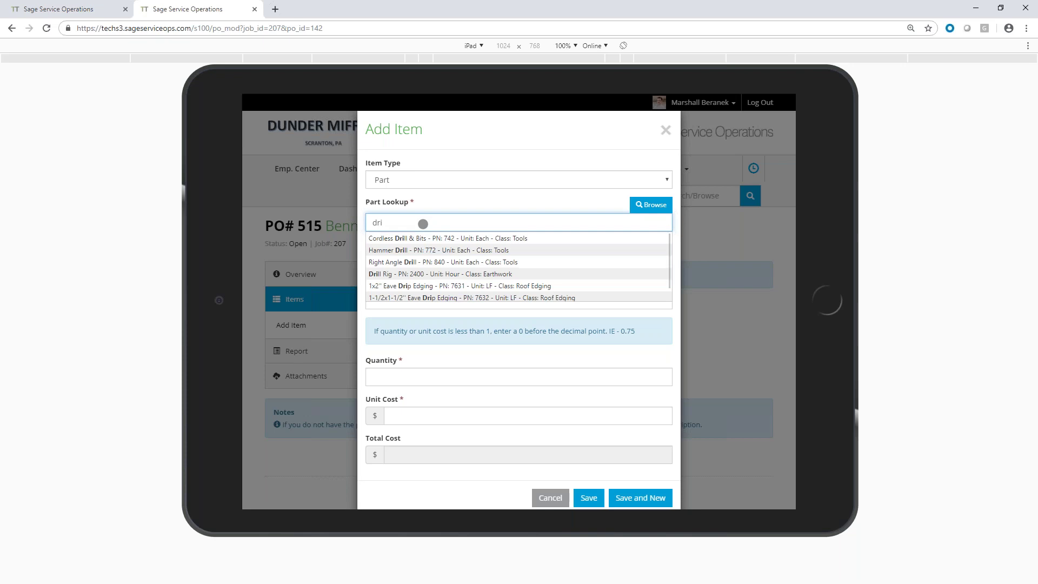
left_click(429, 239)
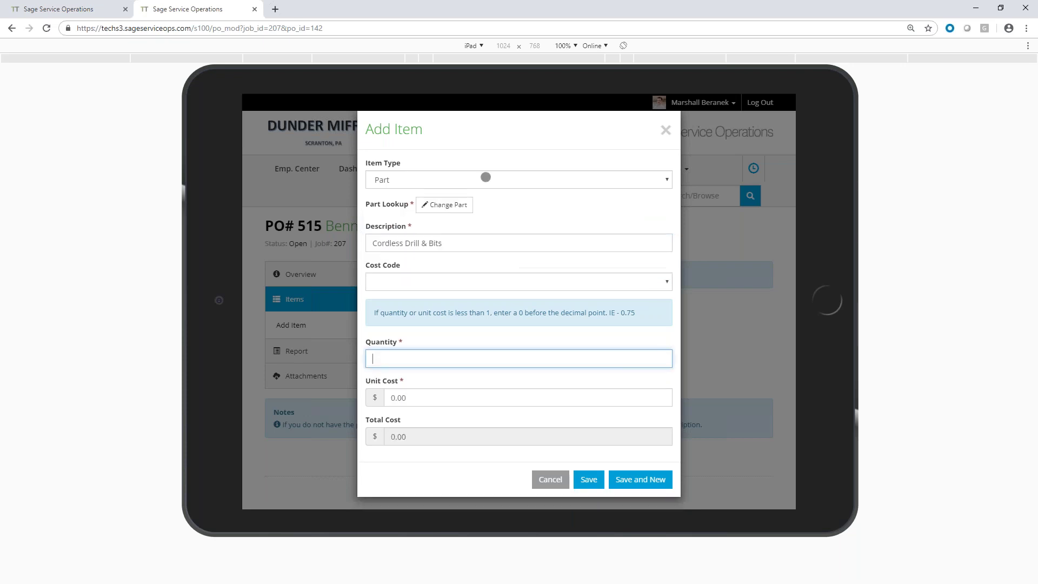
- Assign cost code 1000 - GENERAL REQUIREMENTS, quantity 1 and unit cost $150 to the drill item and save it
left_click(444, 282)
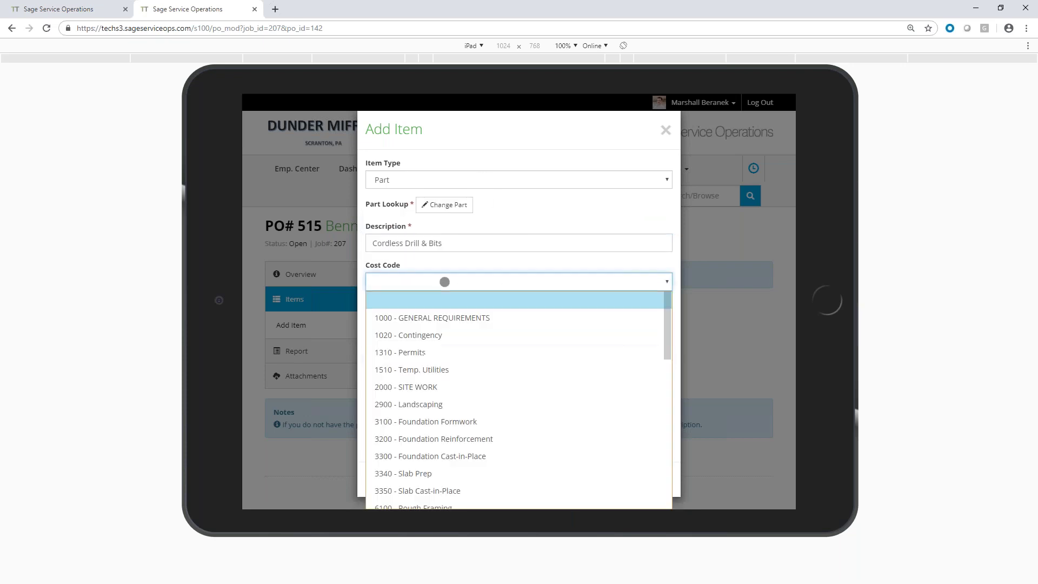
left_click(454, 321)
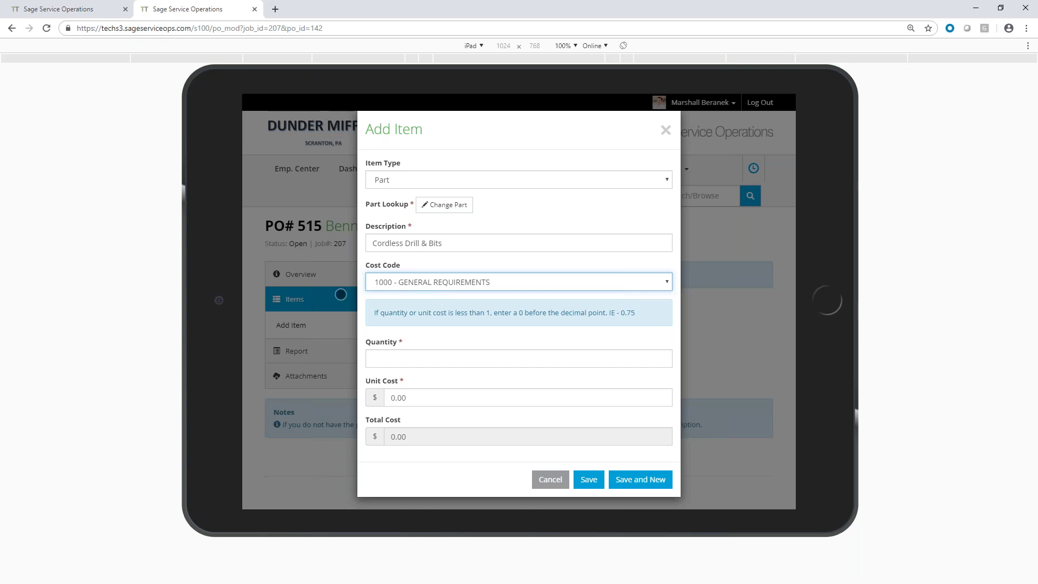
left_click(413, 358)
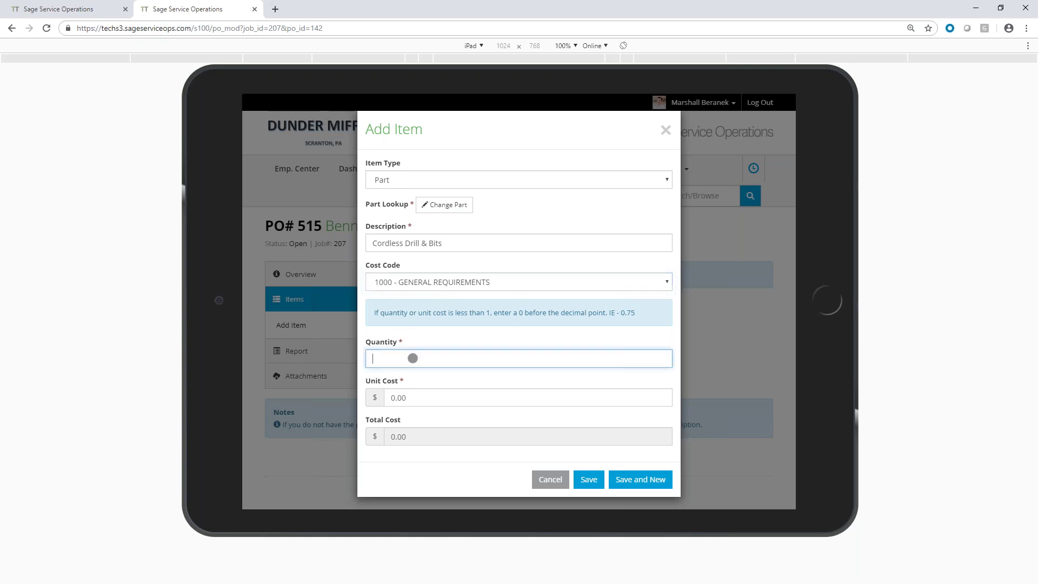
type("1")
key("Tab")
type("150")
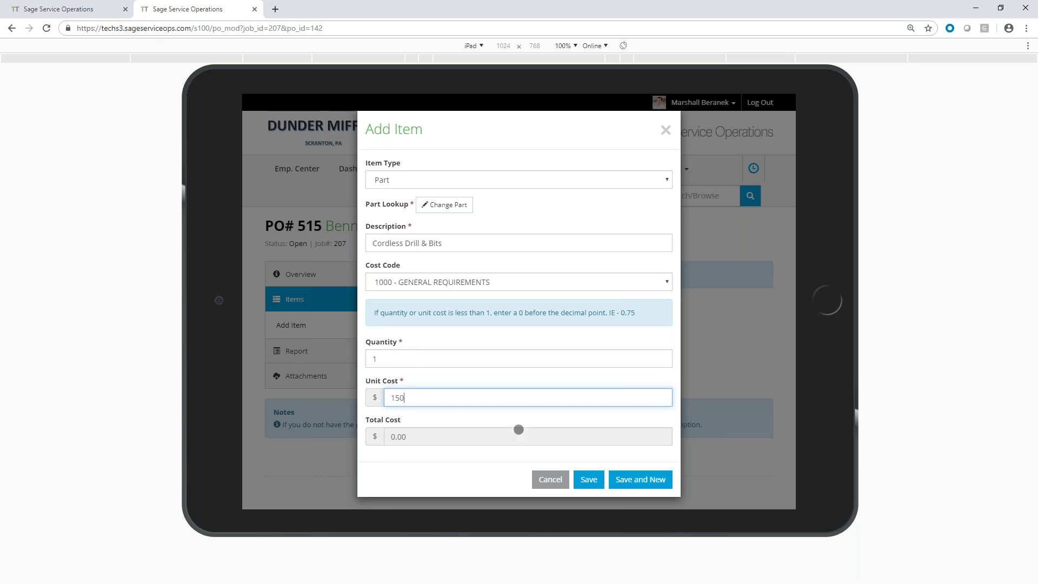
left_click(589, 480)
left_click(592, 481)
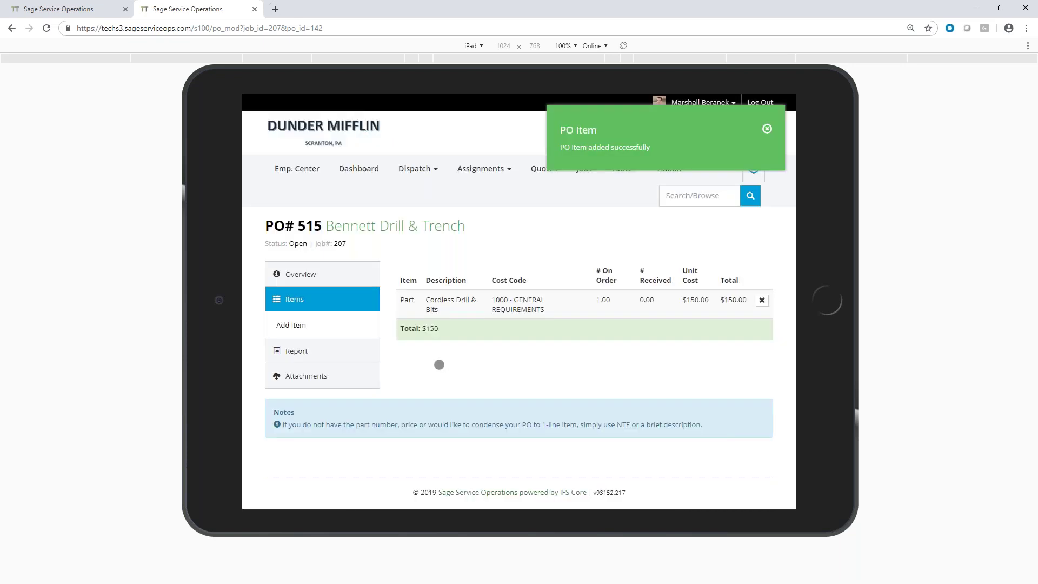
- Start an attachment on the purchase order and select the files Drill.jpg and Receipt for Drill.pdf
left_click(324, 376)
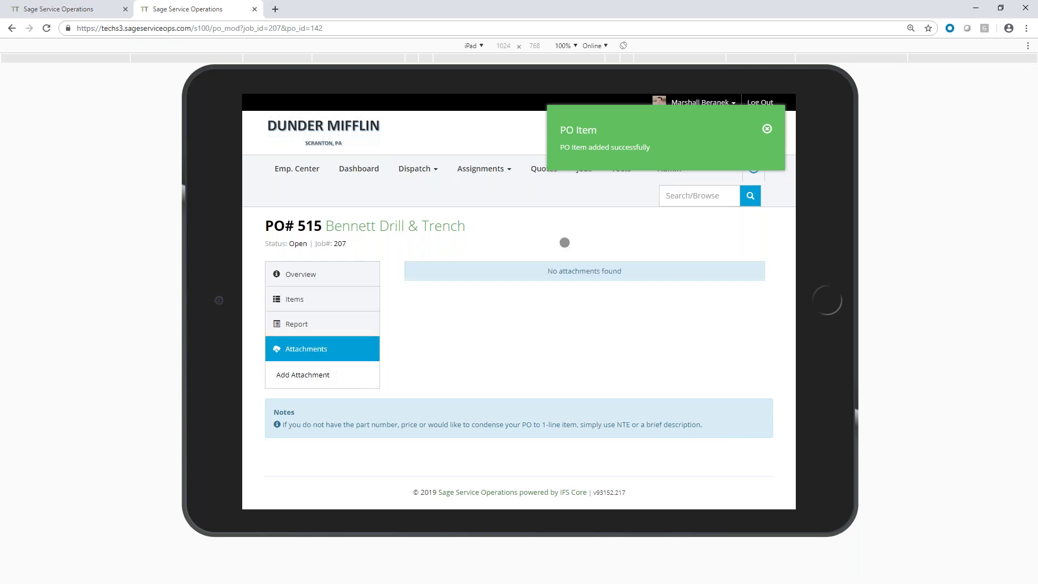
left_click(307, 377)
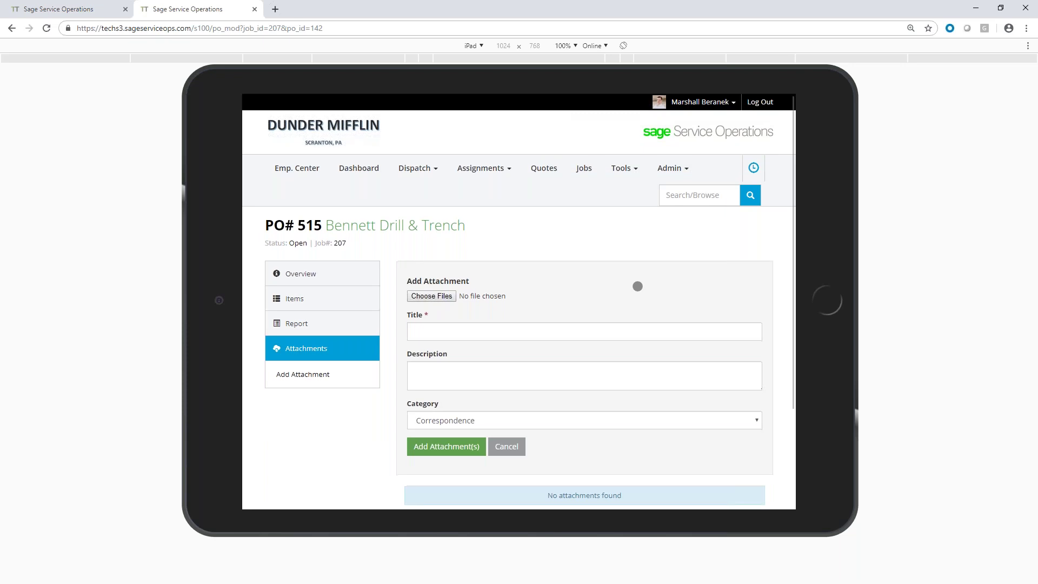
scroll(638, 285, "down", 1)
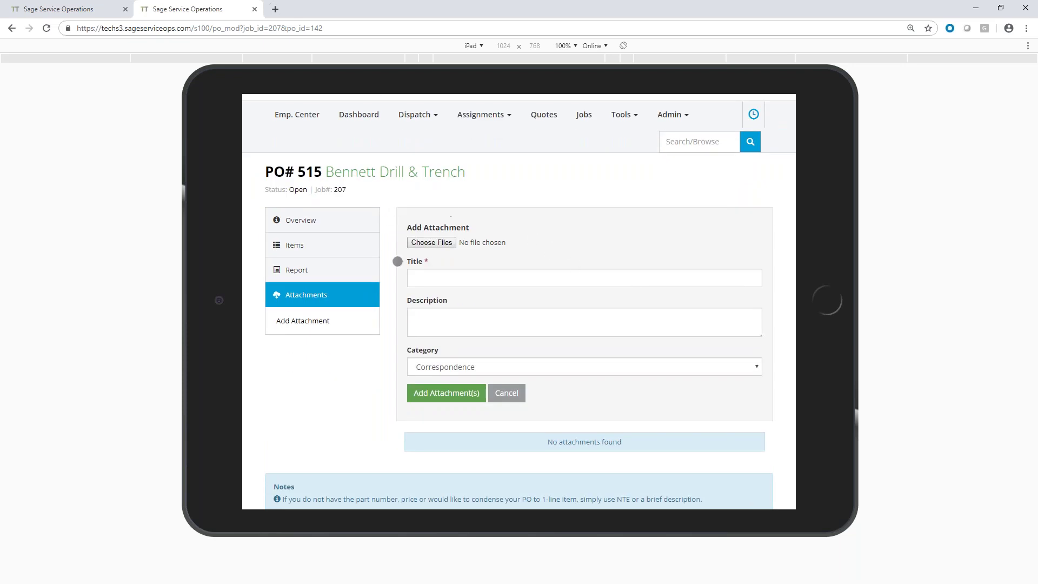
left_click(437, 242)
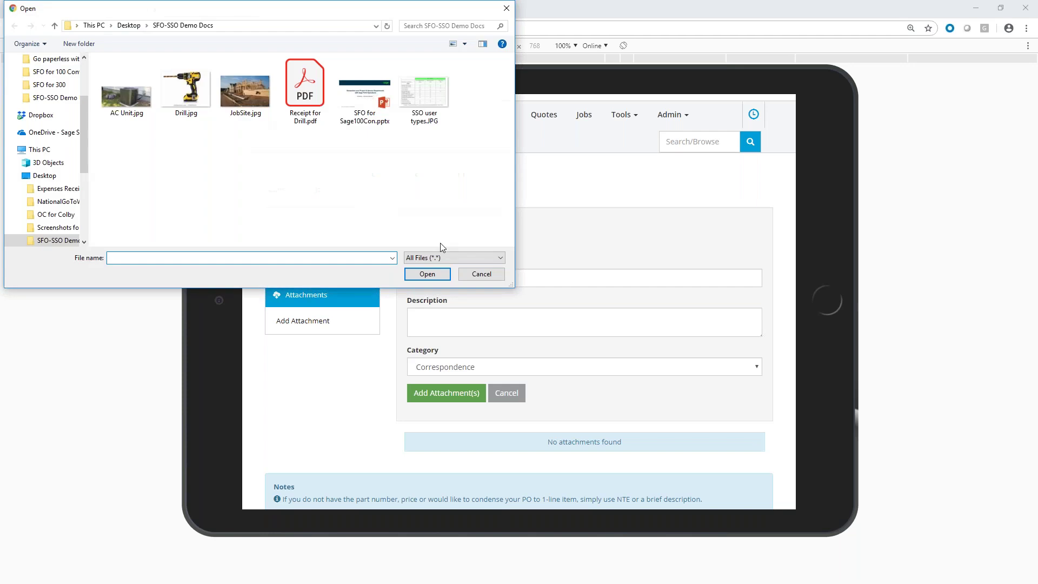
left_click(305, 98)
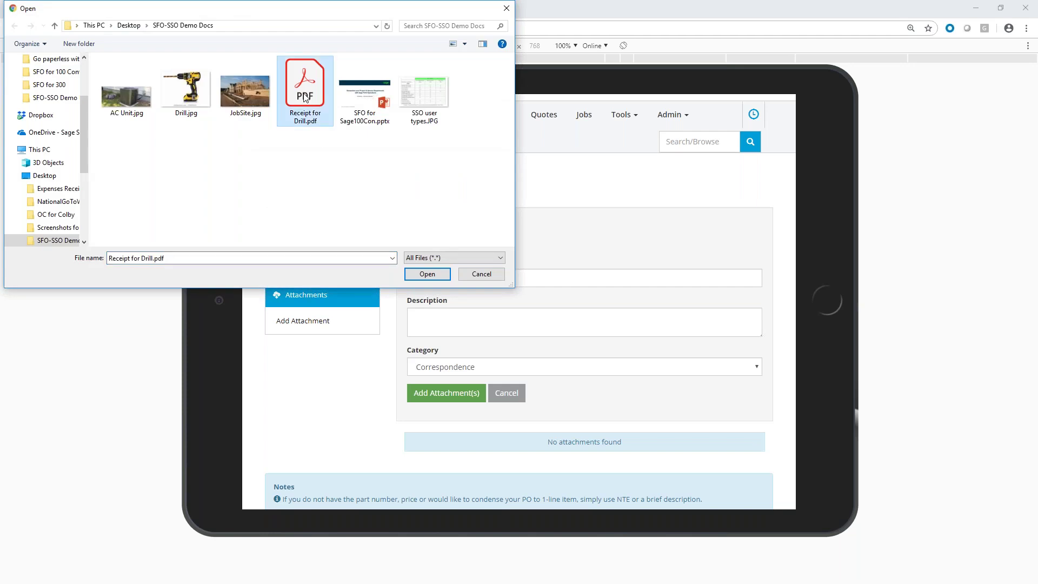
left_click(186, 90, "ctrl")
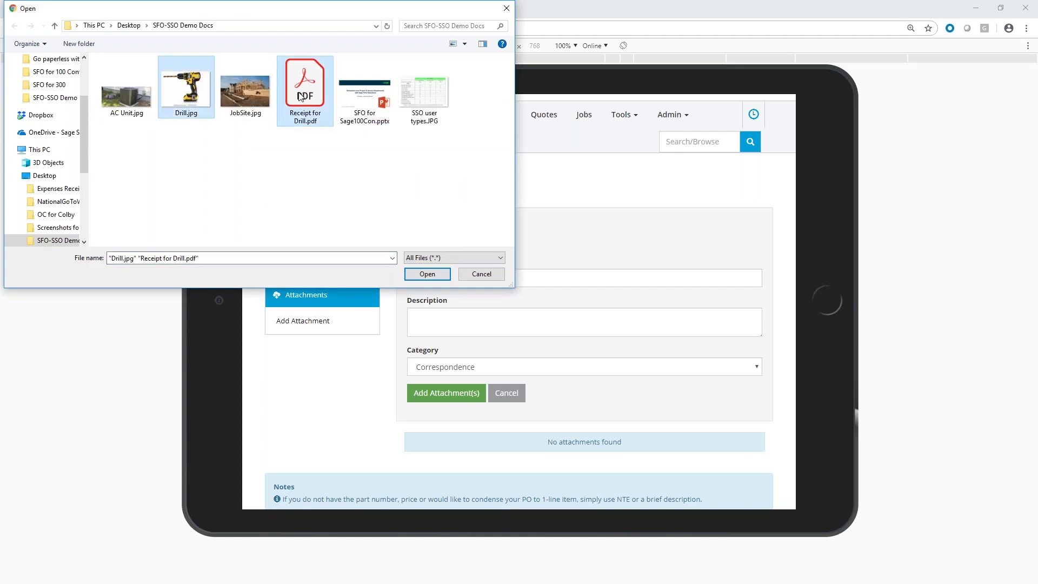
left_click(426, 274)
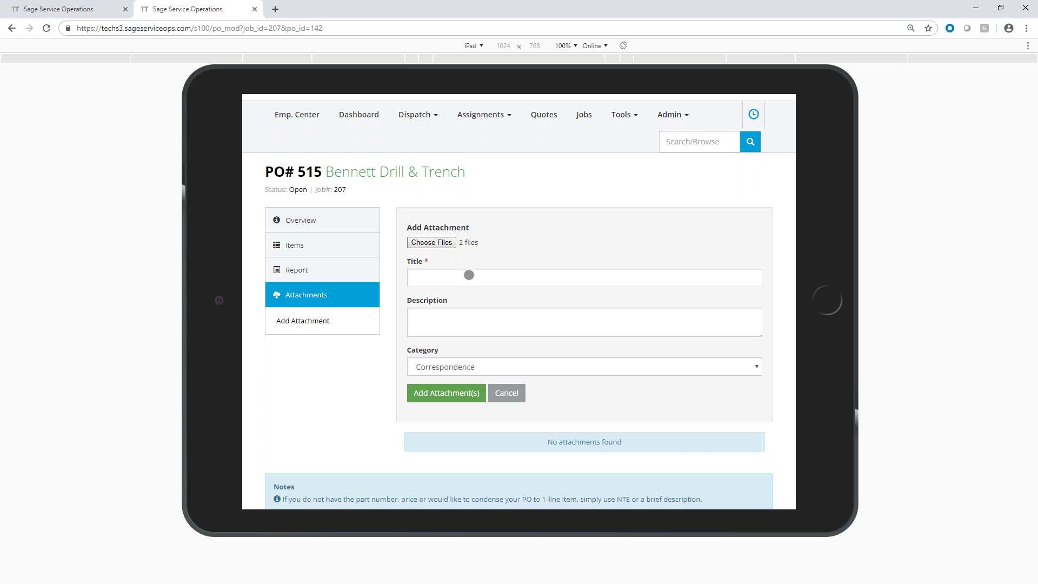
- Title the attachments "Drill Receipt", set their category to Image and upload them
left_click(468, 276)
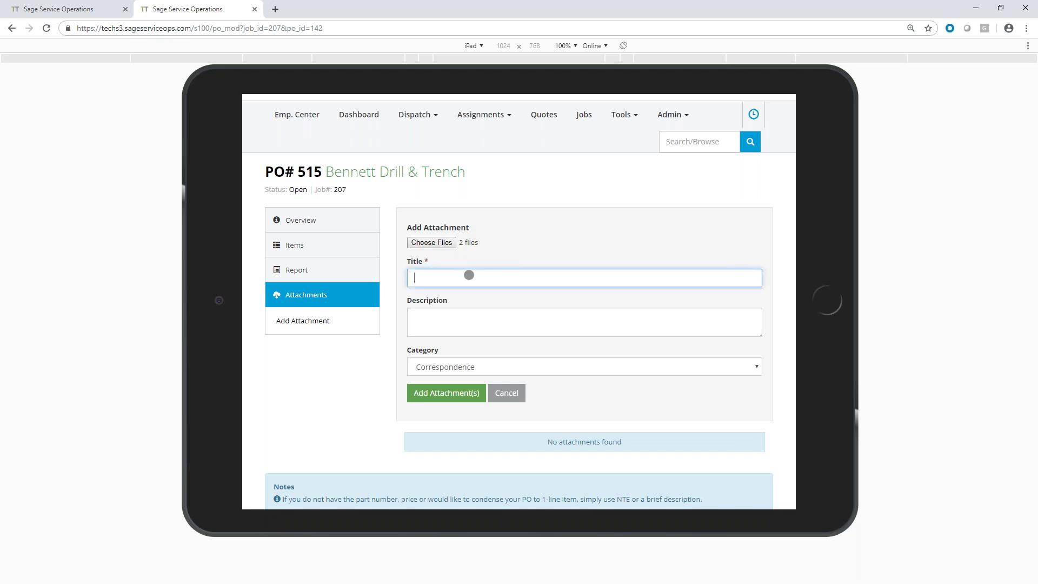
type("Drill Recei")
key("Tab")
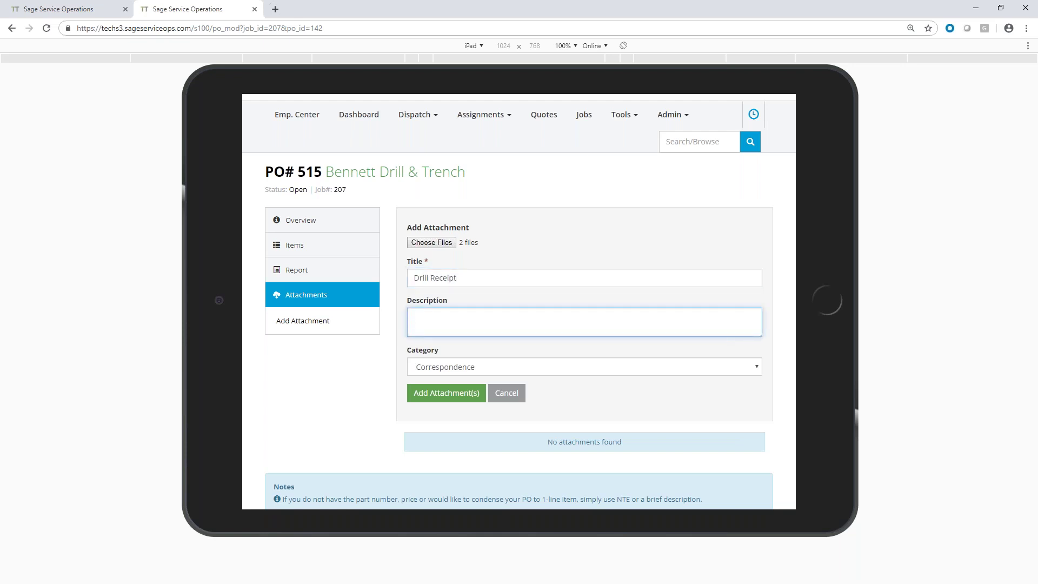
left_click(433, 366)
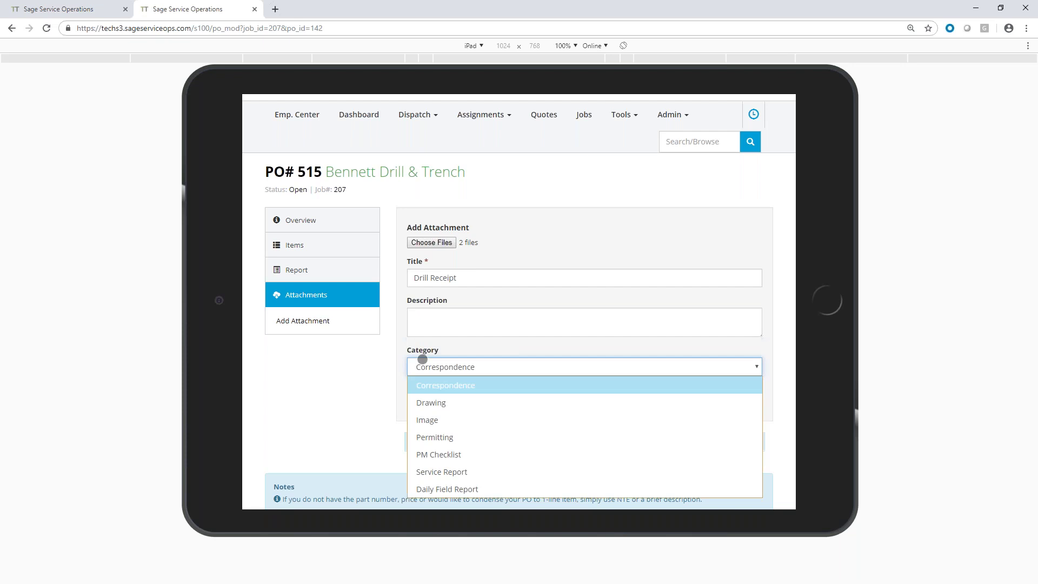
left_click(432, 421)
left_click(446, 391)
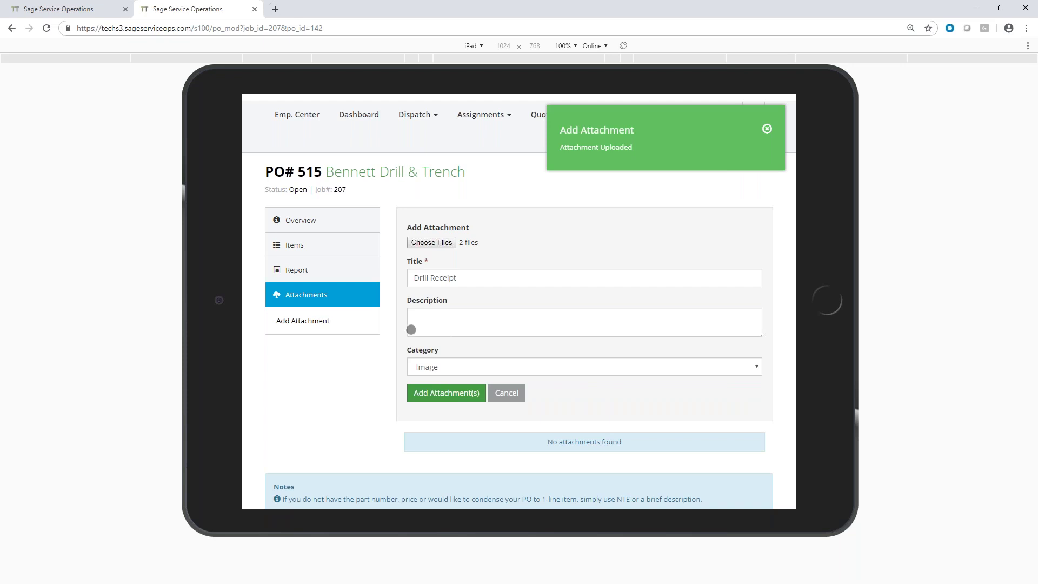
- View the purchase order report and review its header, PO items, terms and conditions, and signature section
left_click(308, 271)
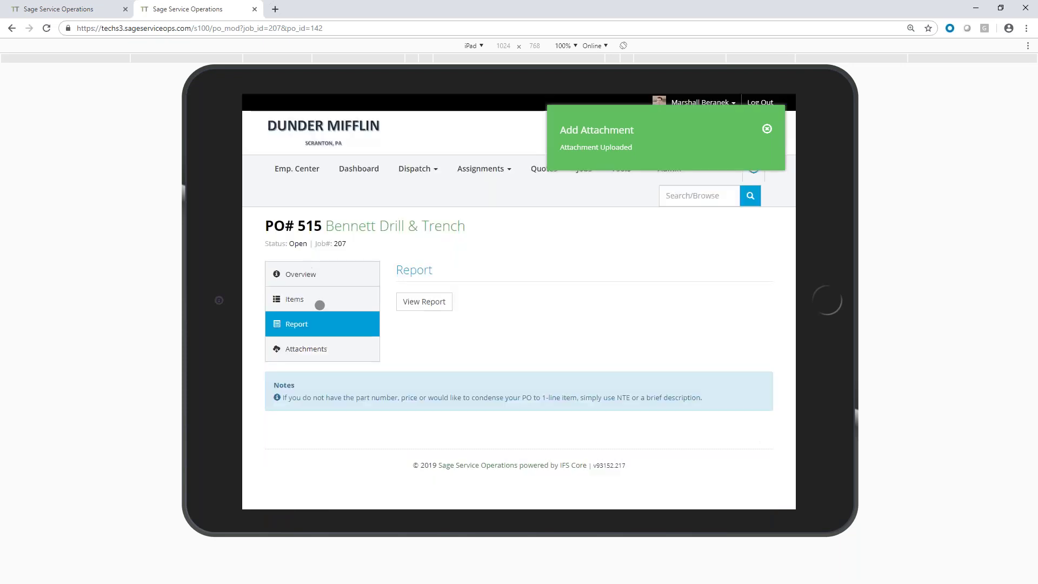
left_click(431, 303)
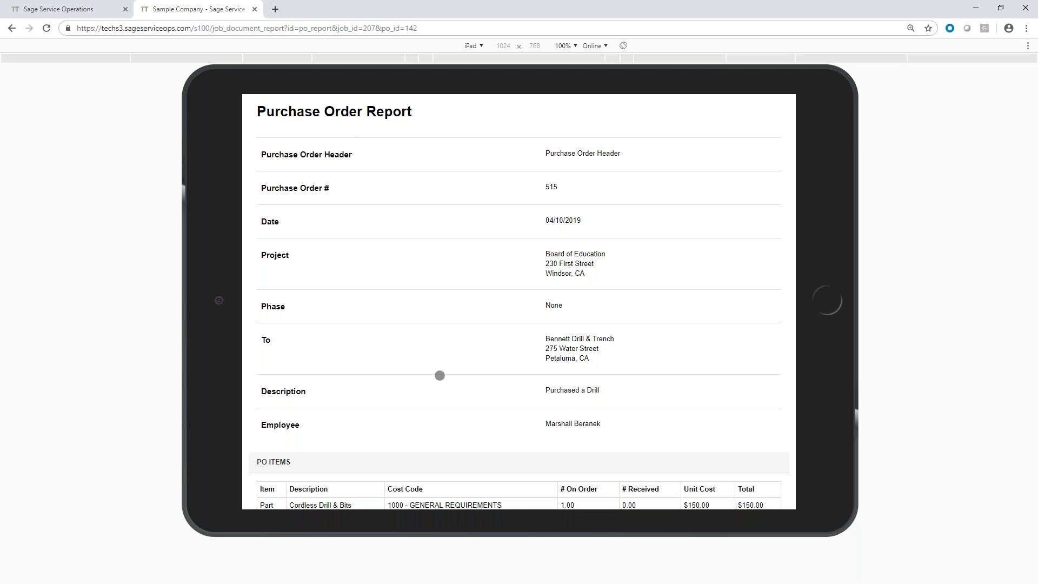
scroll(441, 354, "down", 4)
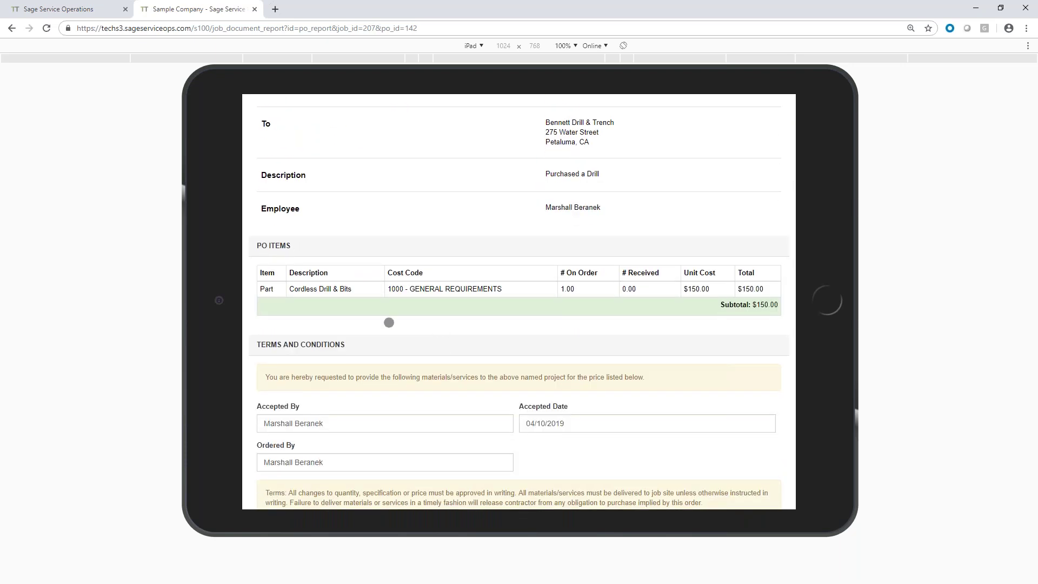
scroll(388, 322, "down", 1)
scroll(303, 294, "down", 1)
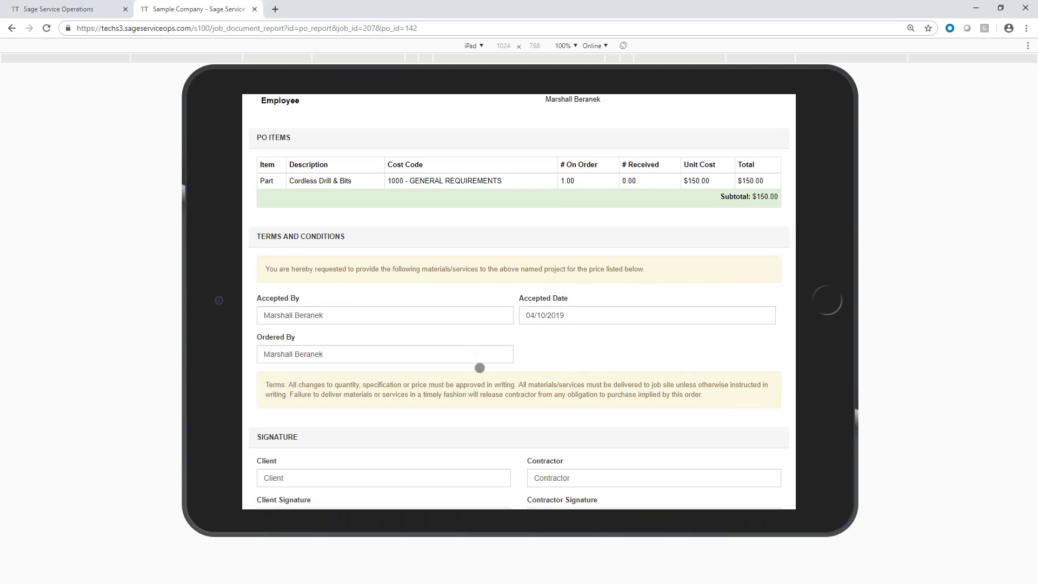
scroll(454, 348, "down", 1)
scroll(454, 346, "down", 2)
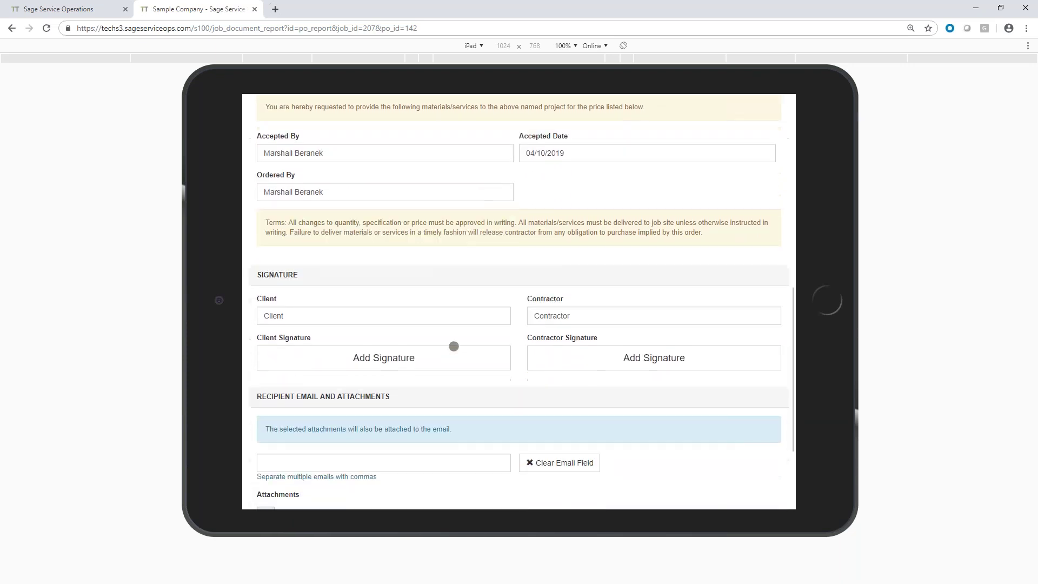
- Add a handwritten client signature reading "Client" to the purchase order report
left_click(371, 358)
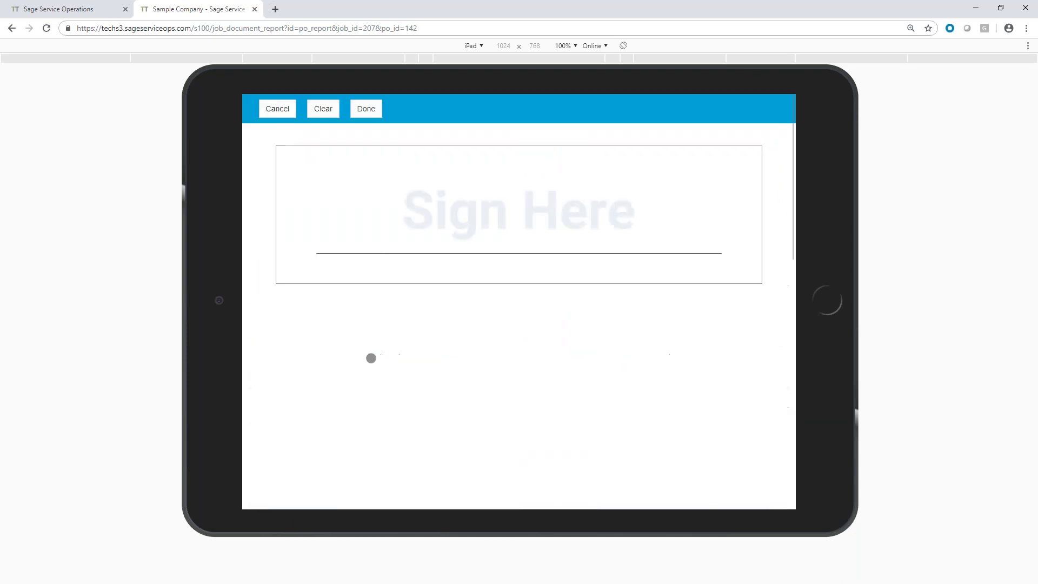
left_click_drag(396, 201, 387, 238)
mouse_move(422, 188)
left_mouse_down()
mouse_move(431, 251)
mouse_move(478, 234)
mouse_move(499, 252)
left_mouse_up()
left_click(421, 209)
mouse_move(520, 190)
left_mouse_down()
mouse_move(521, 247)
mouse_move(553, 218)
left_mouse_up()
left_click(361, 108)
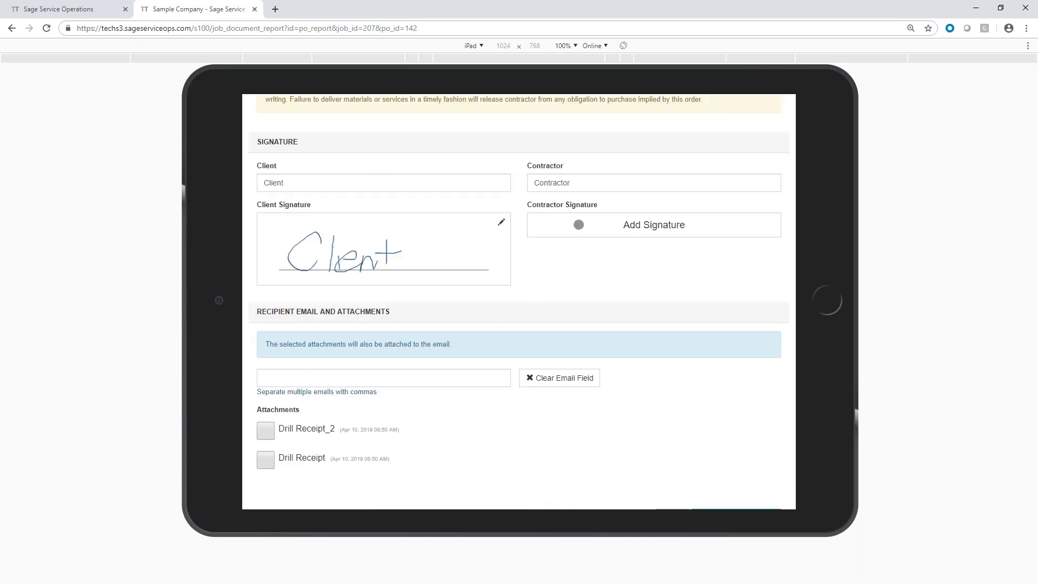
- Add a handwritten contractor signature reading "Con" to the purchase order report, and generate and send the report
left_click(580, 226)
mouse_move(460, 183)
left_mouse_down()
mouse_move(433, 213)
mouse_move(441, 237)
mouse_move(478, 220)
mouse_move(544, 243)
left_mouse_up()
left_click(362, 108)
left_click(287, 329)
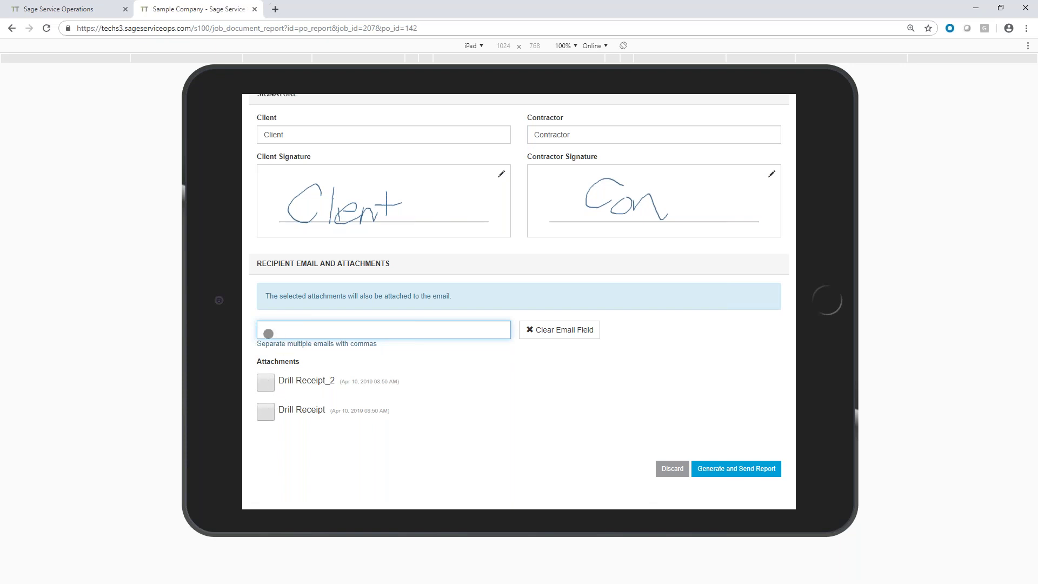
left_click(735, 470)
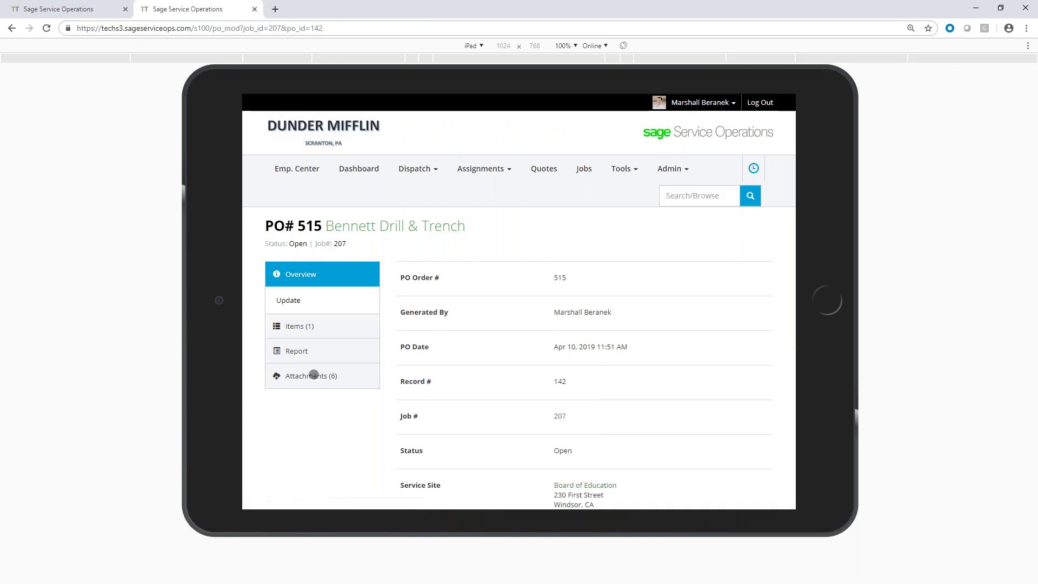
- View the signed Purchase Order (#142) Report 2019-04-10 PDF from the purchase order's attachments, and close it
left_click(310, 377)
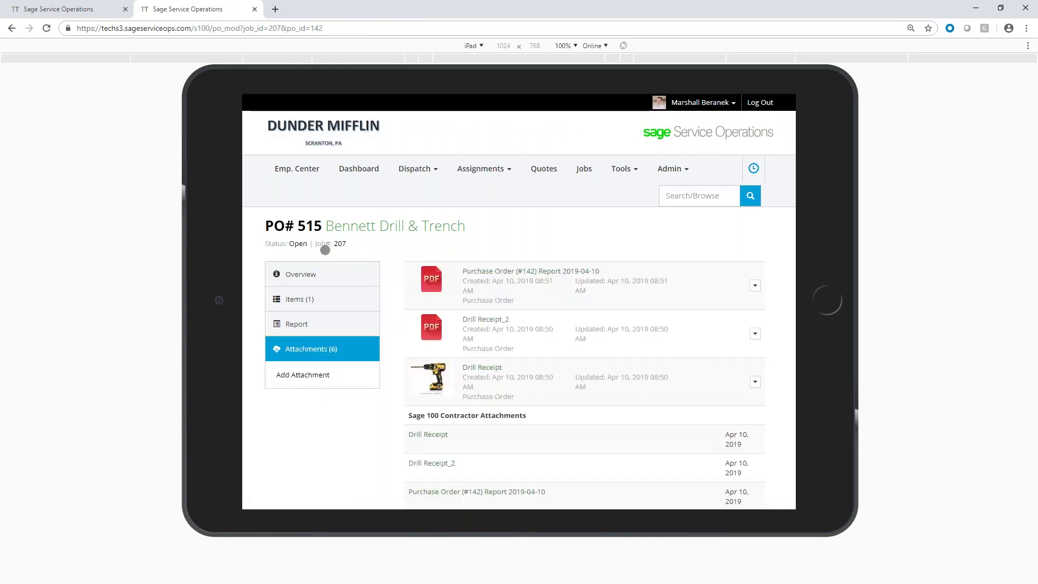
left_click(496, 272)
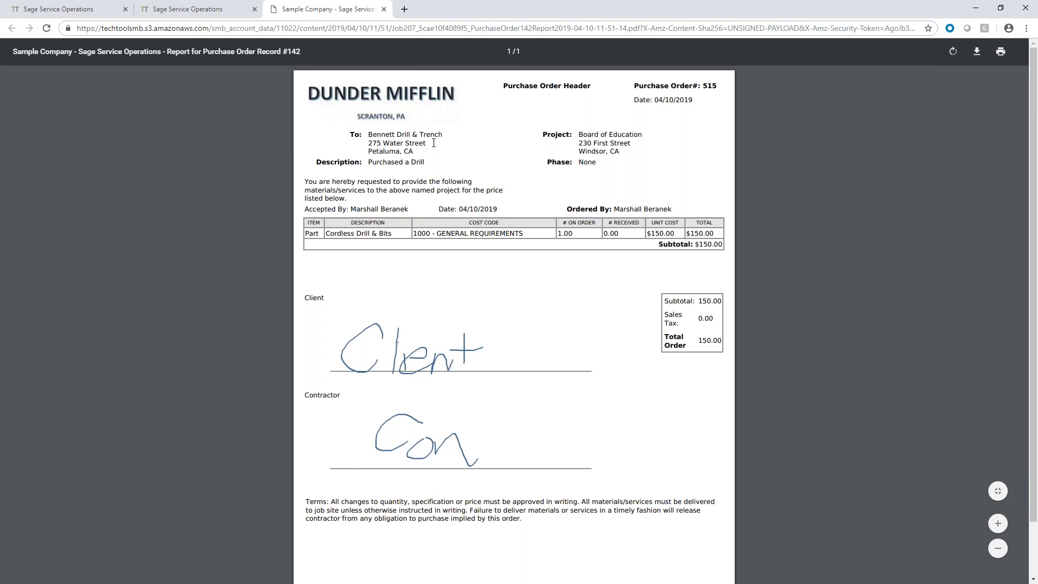
left_click(384, 10)
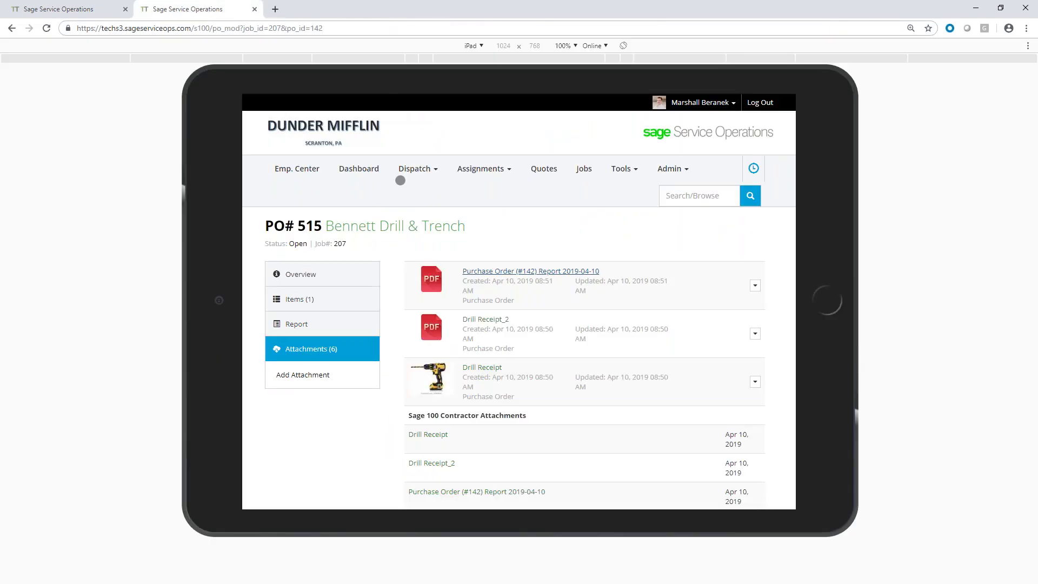
- Go from the purchase order to job 207 and check its work orders
left_click(339, 243)
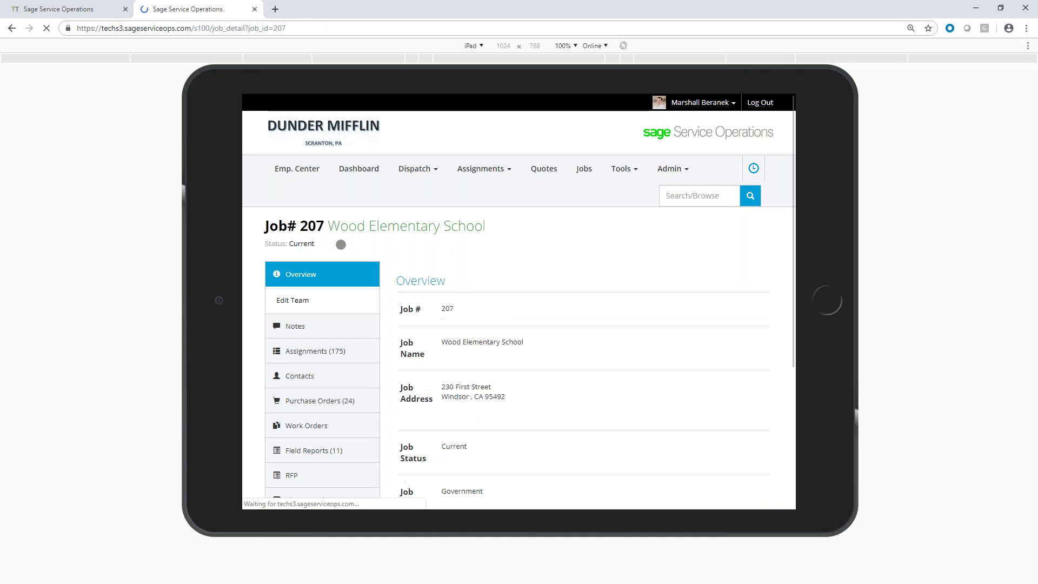
scroll(386, 273, "down", 2)
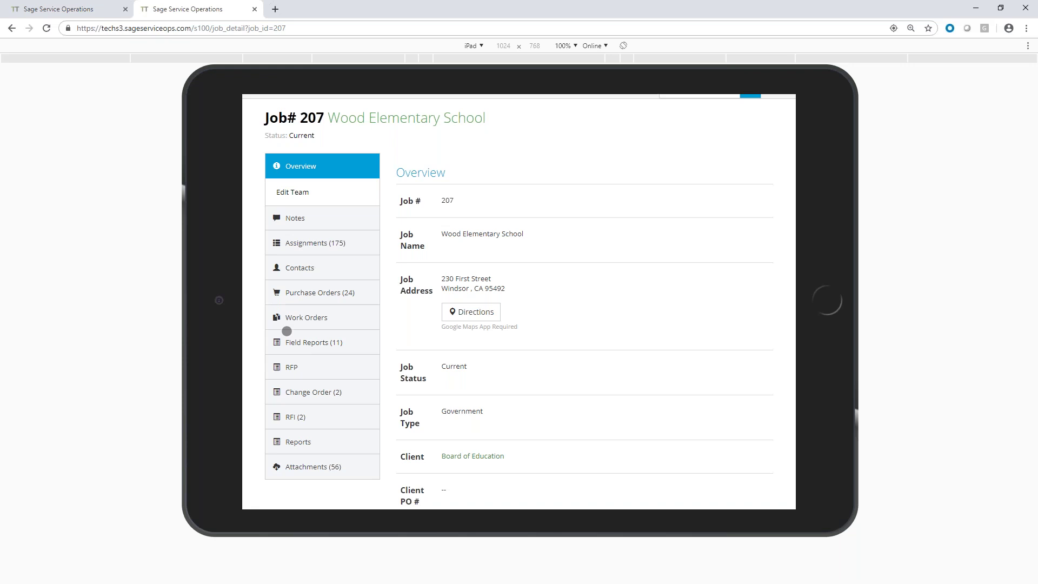
left_click(332, 319)
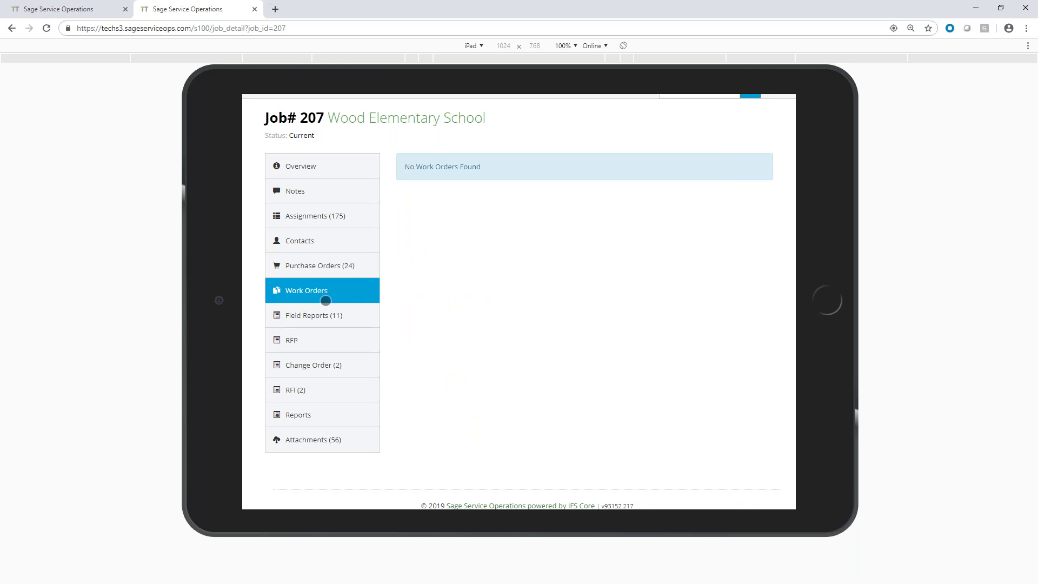
- Start a daily field report for job 207, select the reporting employee and complete the description as "Daily Field Report 4.10.2019"
left_click(302, 316)
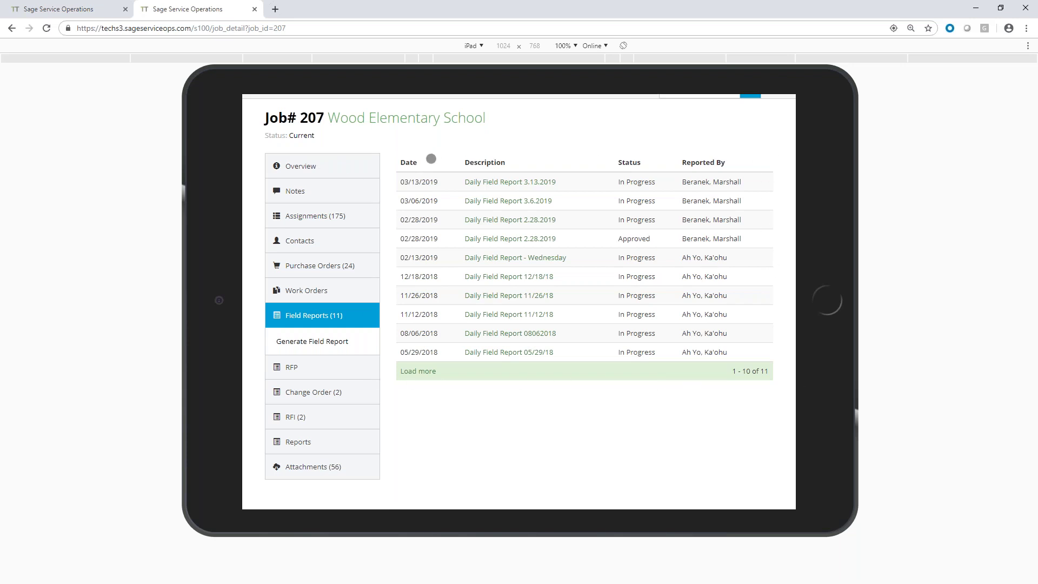
left_click(308, 343)
scroll(576, 265, "down", 2)
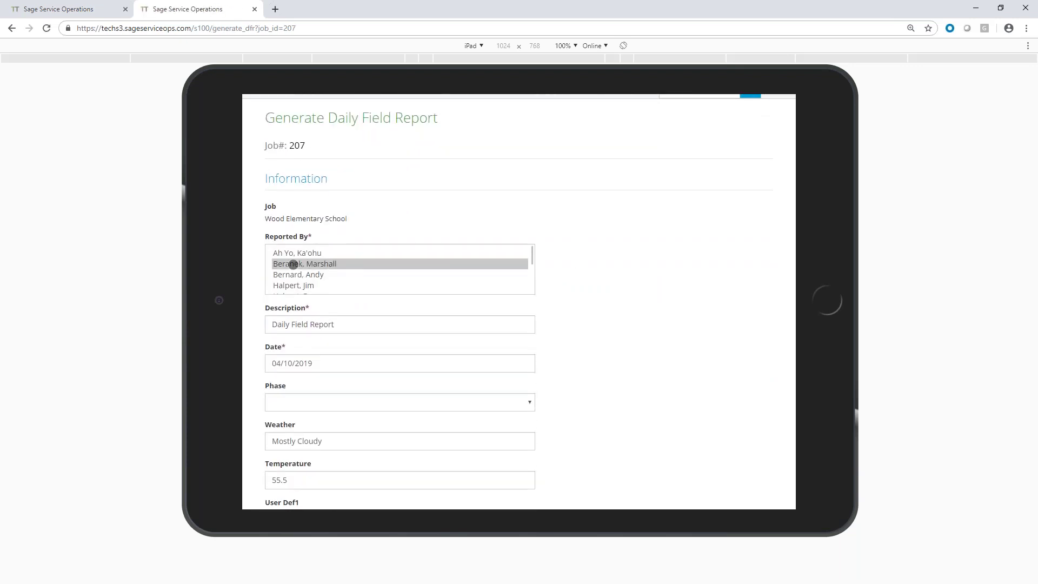
left_click(311, 264)
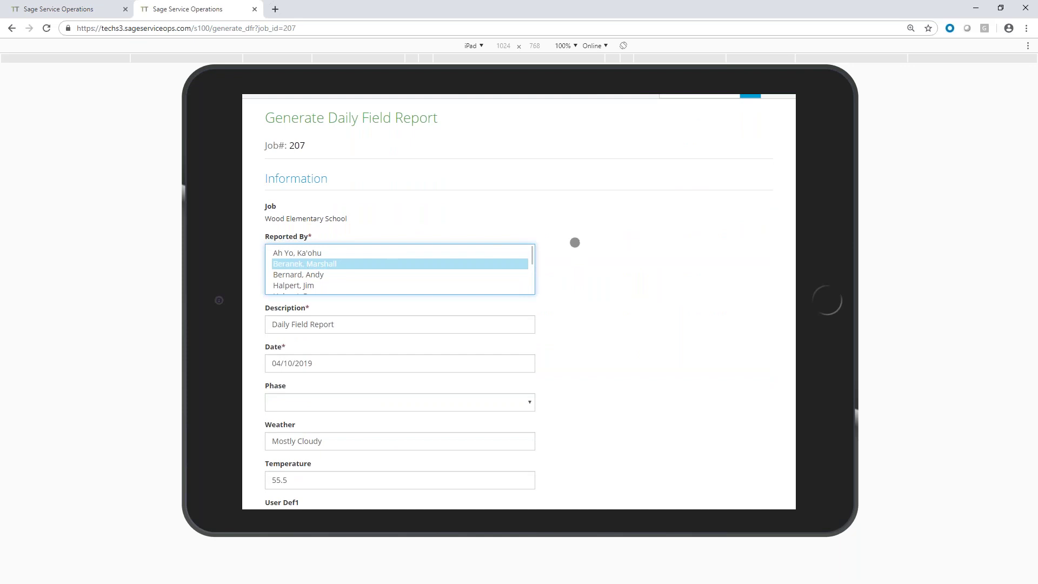
scroll(618, 255, "down", 1)
left_click(394, 269)
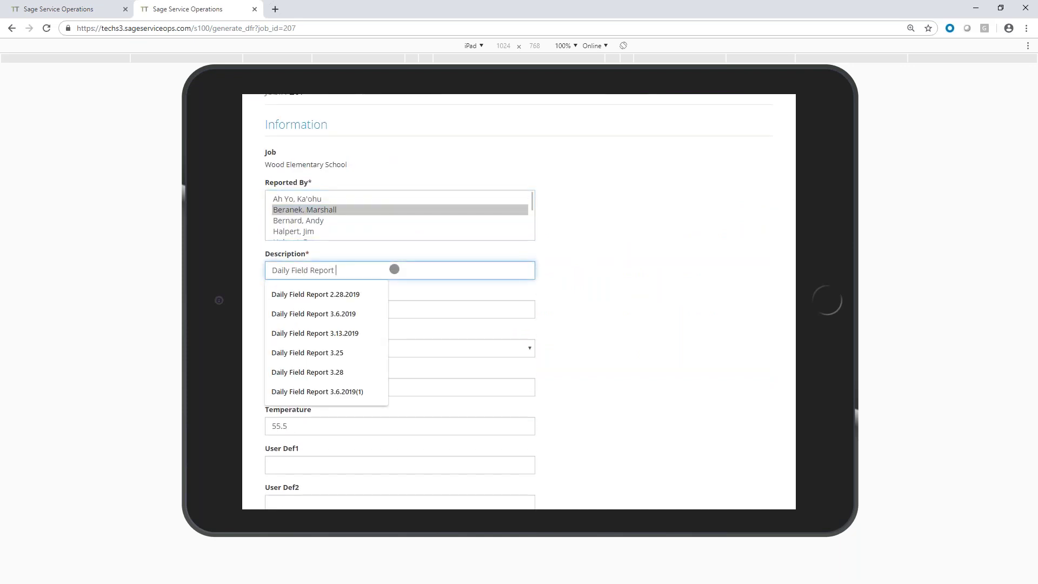
type("4.10.2019")
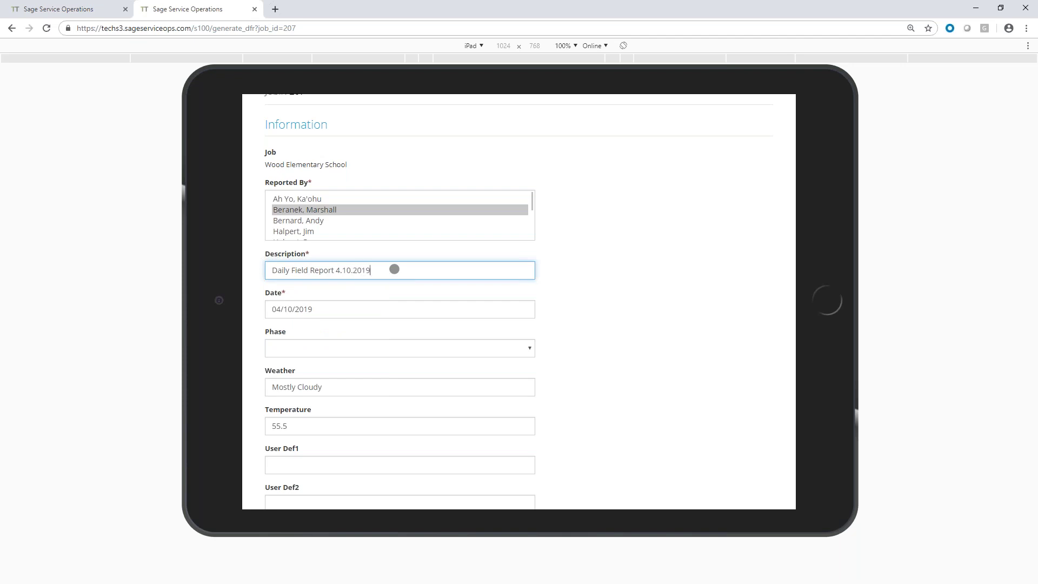
- Check the phase options, leave the phase blank and generate the daily field report
left_click(325, 352)
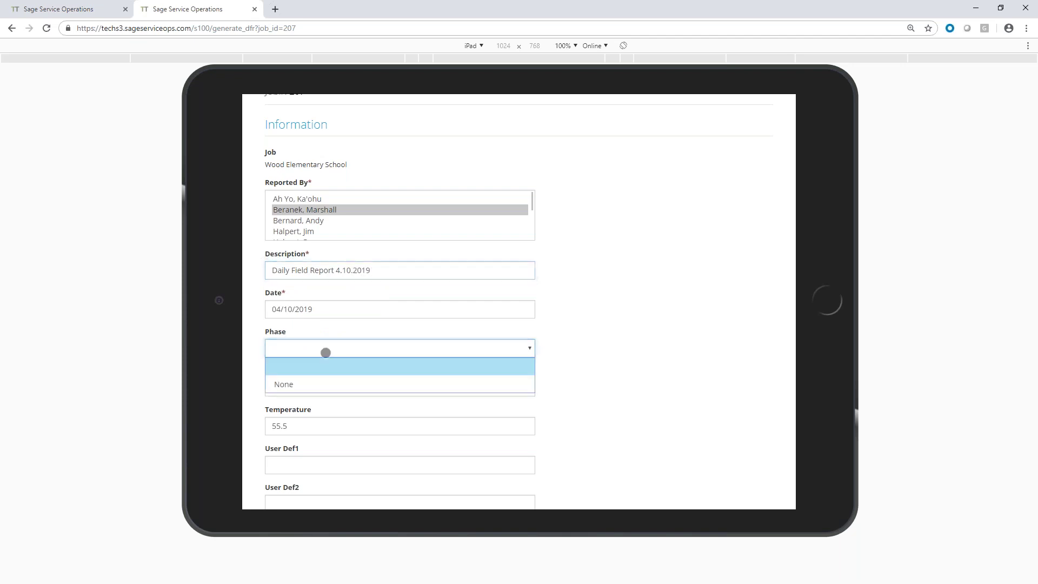
left_click(616, 316)
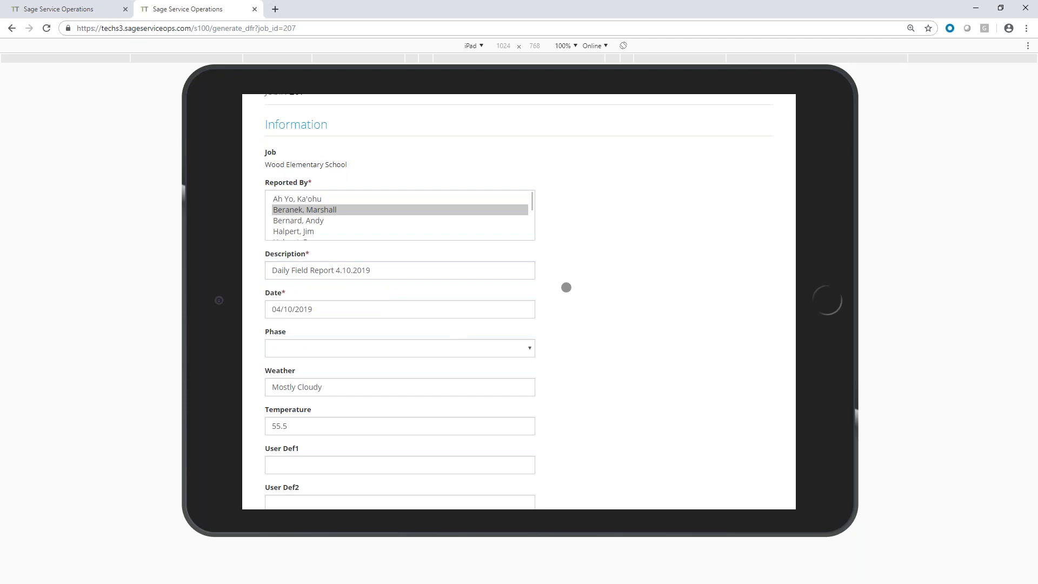
scroll(568, 287, "down", 1)
scroll(569, 287, "down", 2)
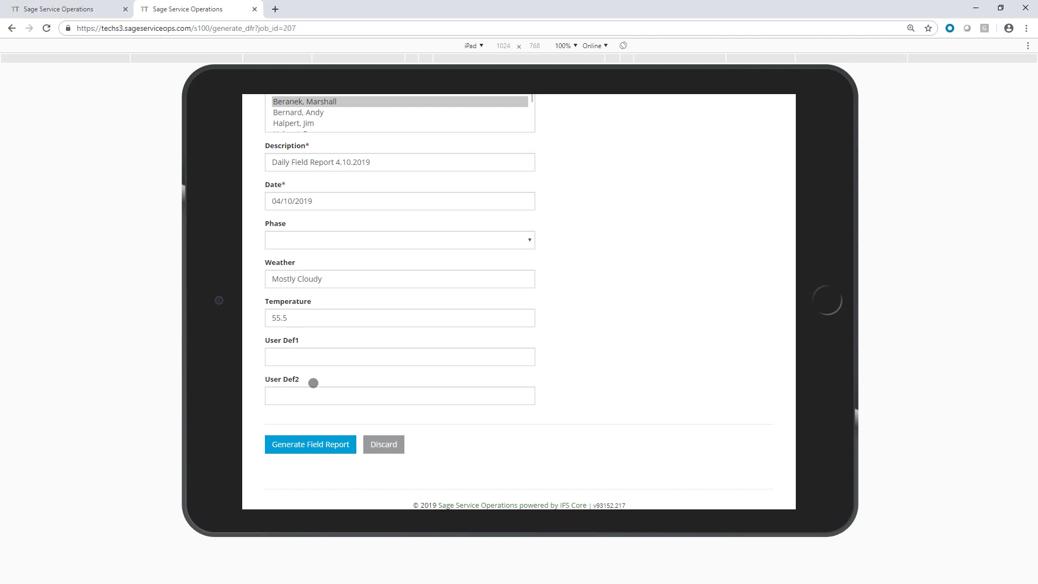
left_click(324, 444)
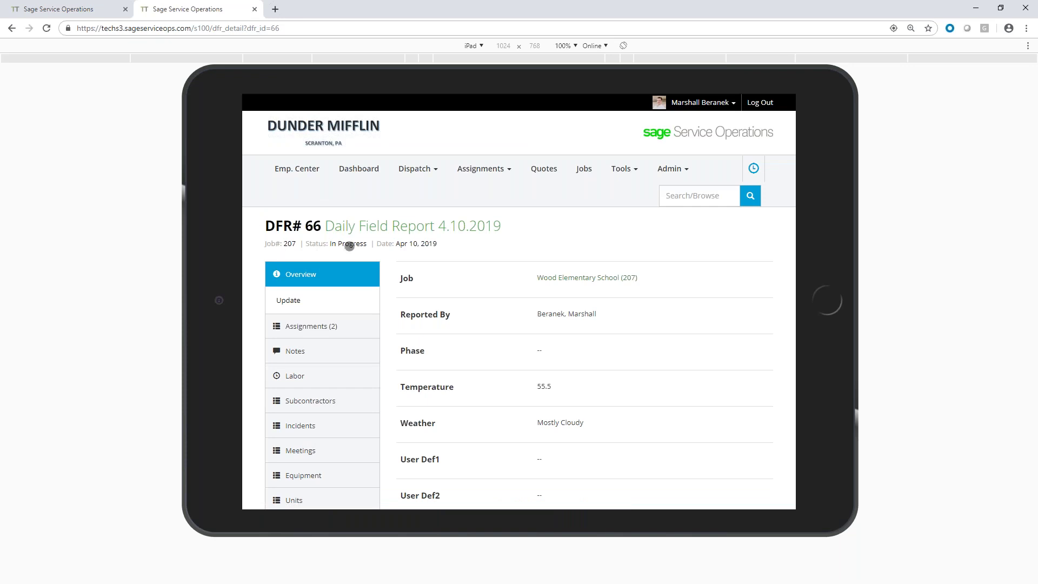
- Review the new field report's overview and its job assignments
scroll(597, 228, "down", 1)
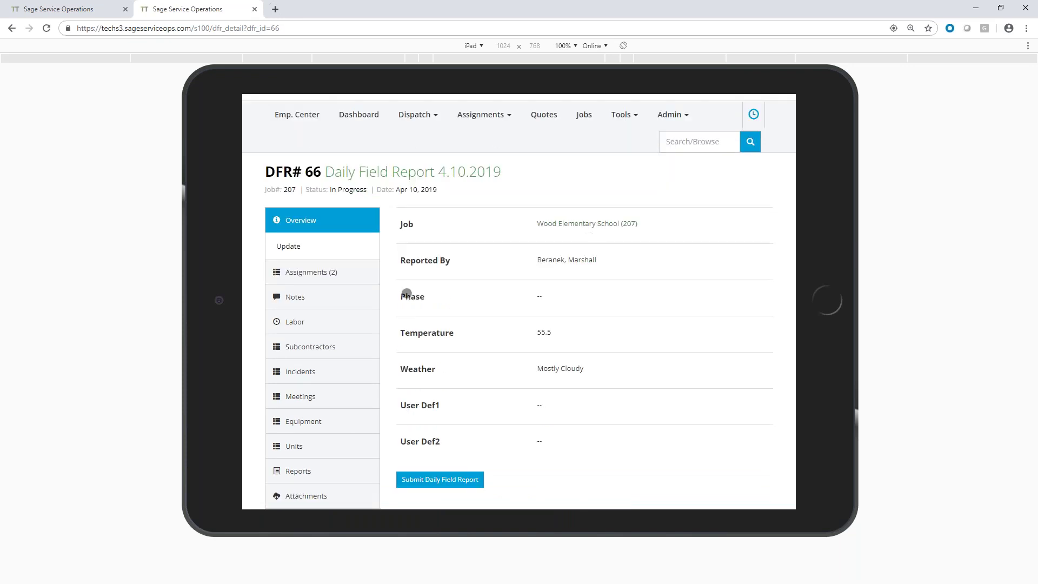
left_click(305, 272)
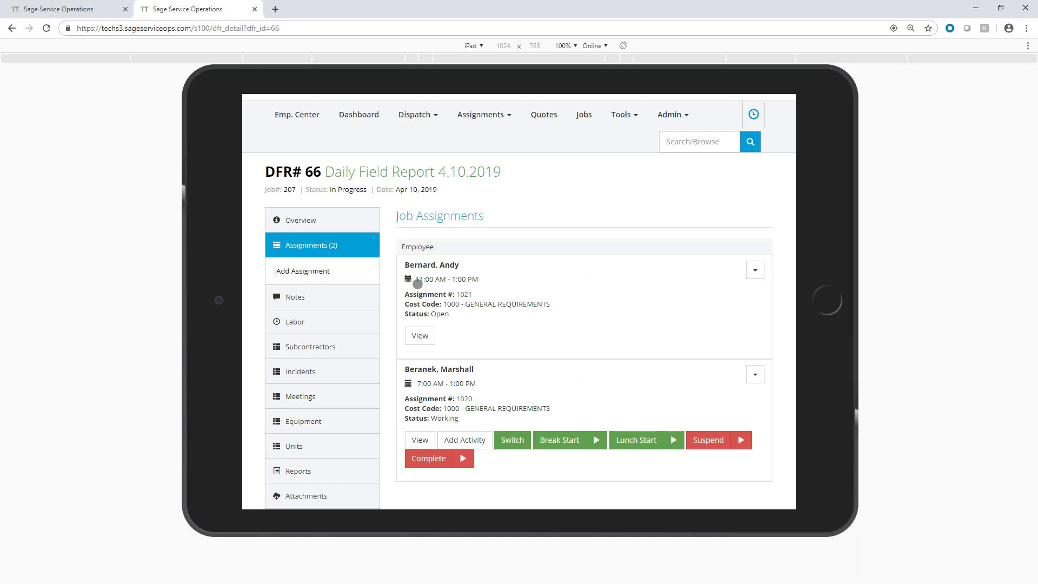
scroll(600, 264, "down", 1)
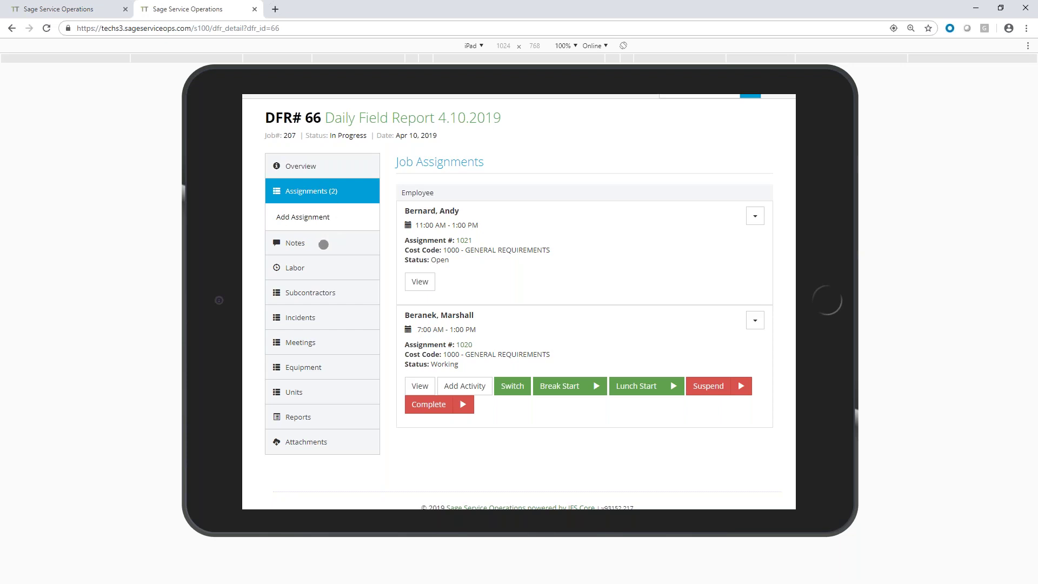
- Enter the note "Talk to text....." on the daily field report and save it
left_click(322, 245)
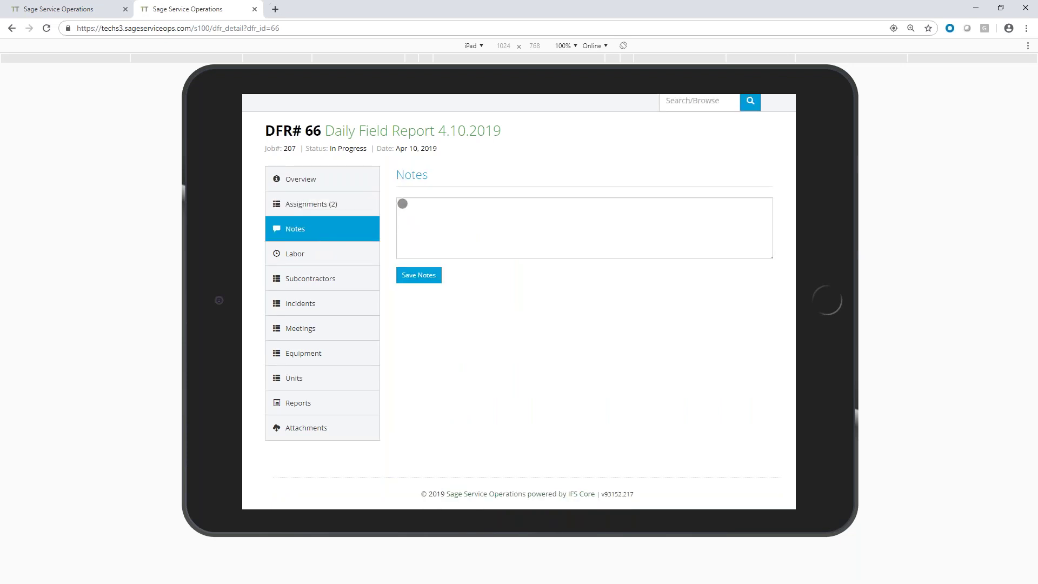
left_click(442, 236)
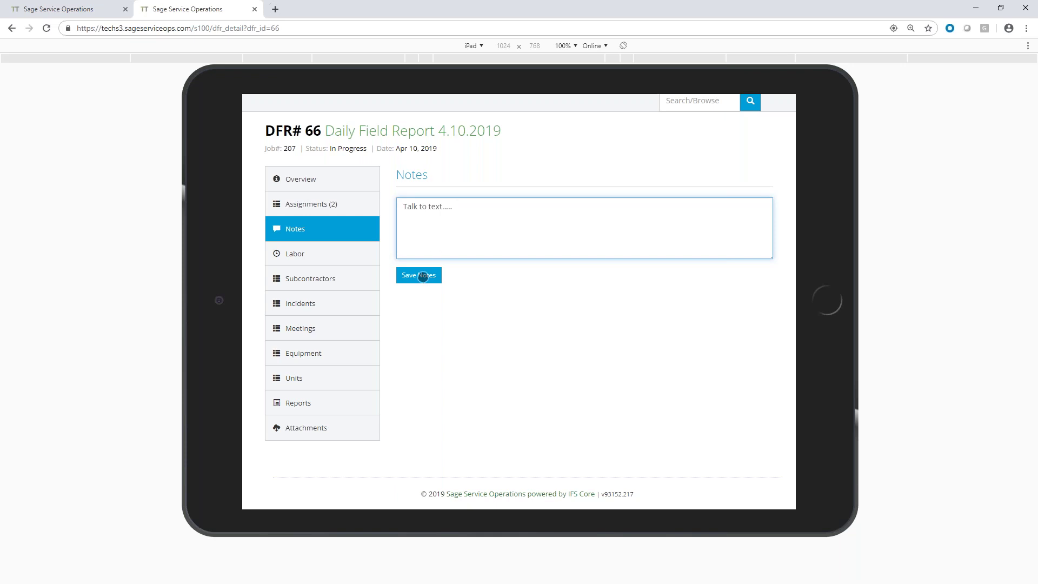
left_click(424, 276)
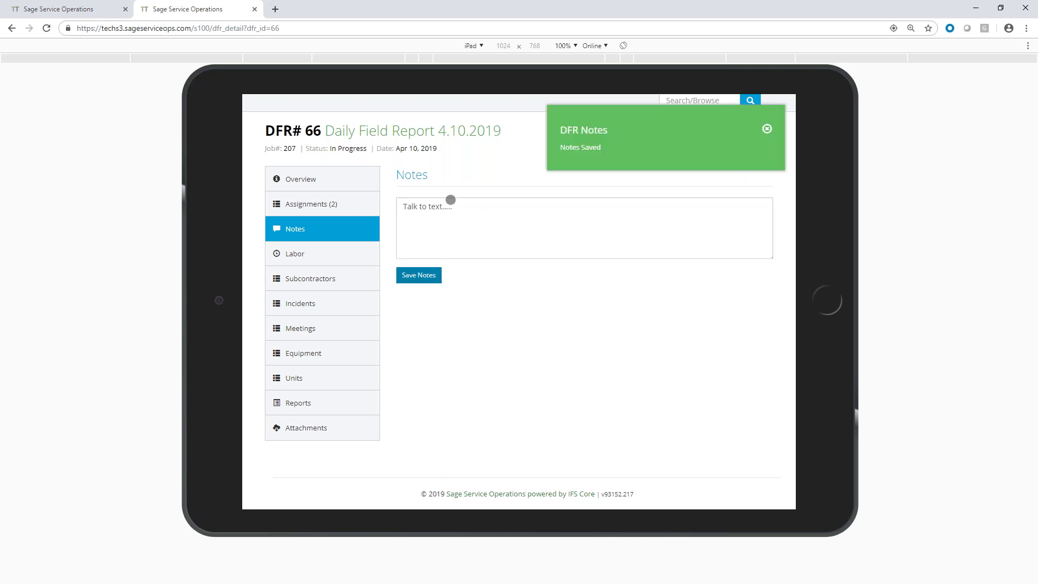
- Compare the field report's labor section with its job assignments, ending in the labor section
left_click(312, 257)
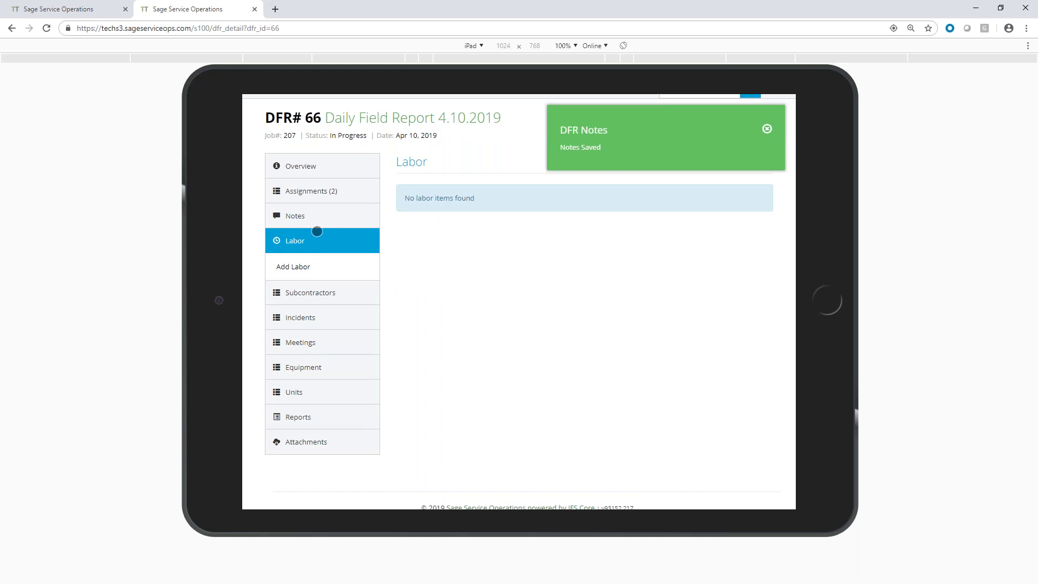
left_click(304, 192)
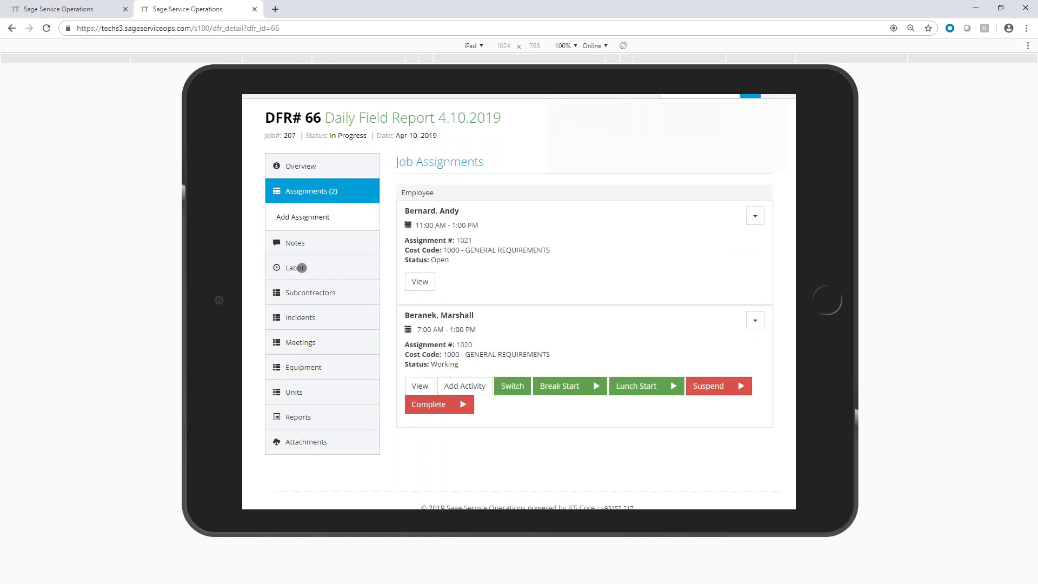
left_click(298, 267)
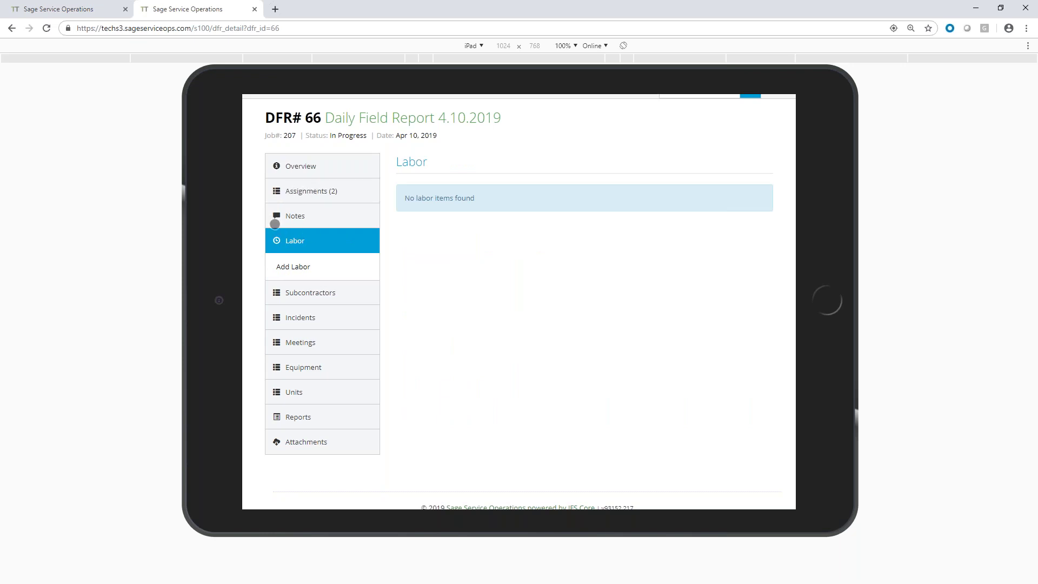
- Start a labor entry for the first three listed employees with cost code 1000 - GENERAL REQUIREMENTS
left_click(299, 267)
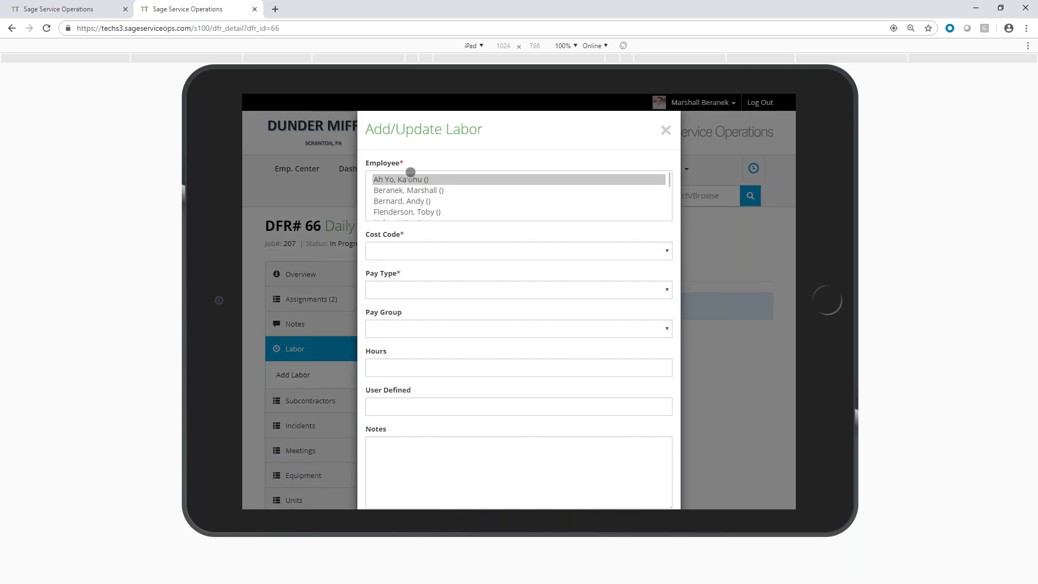
left_click(417, 190, "ctrl")
left_click(422, 200, "ctrl")
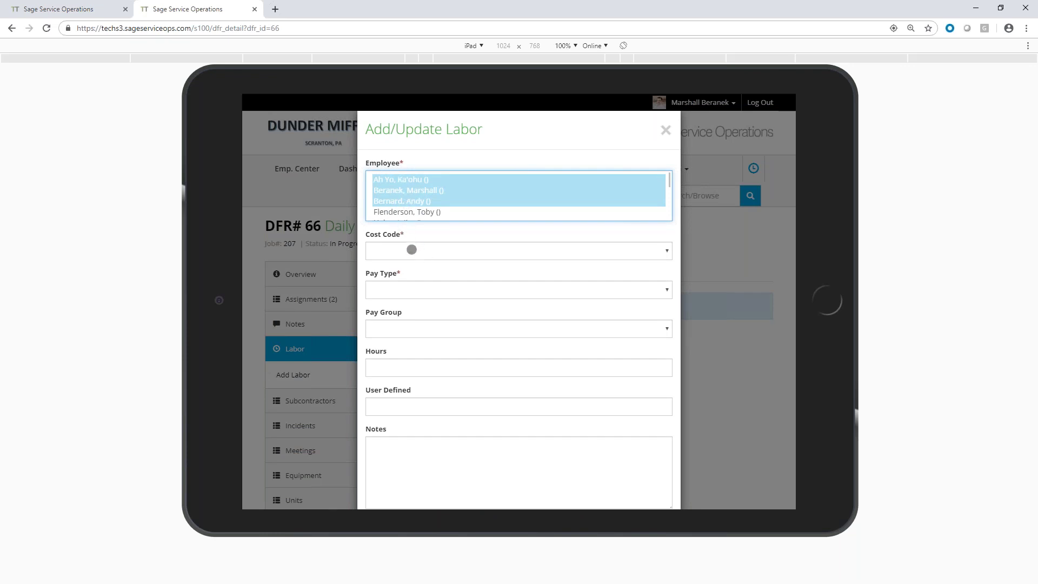
left_click(412, 249)
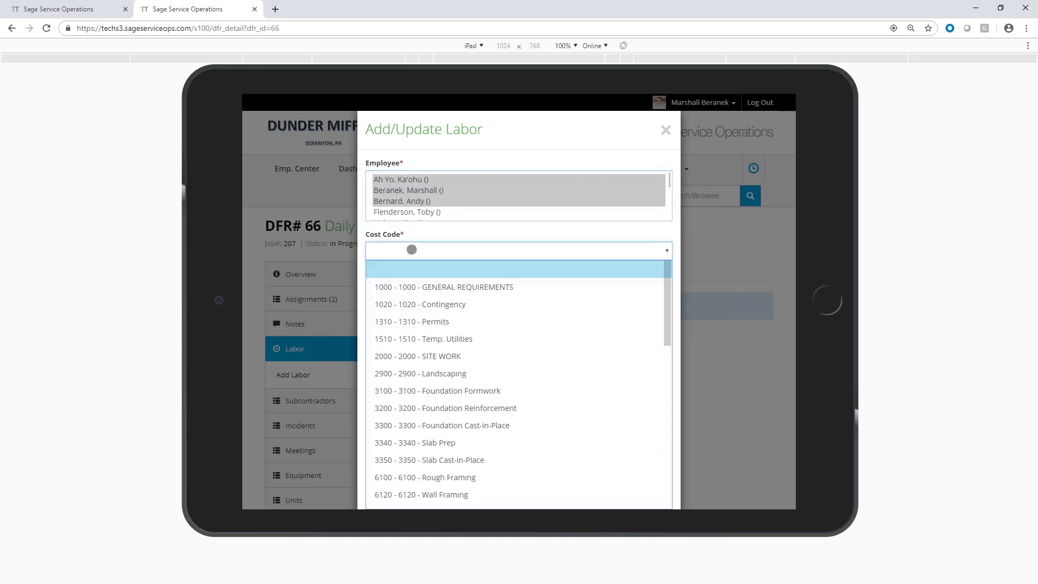
left_click(435, 289)
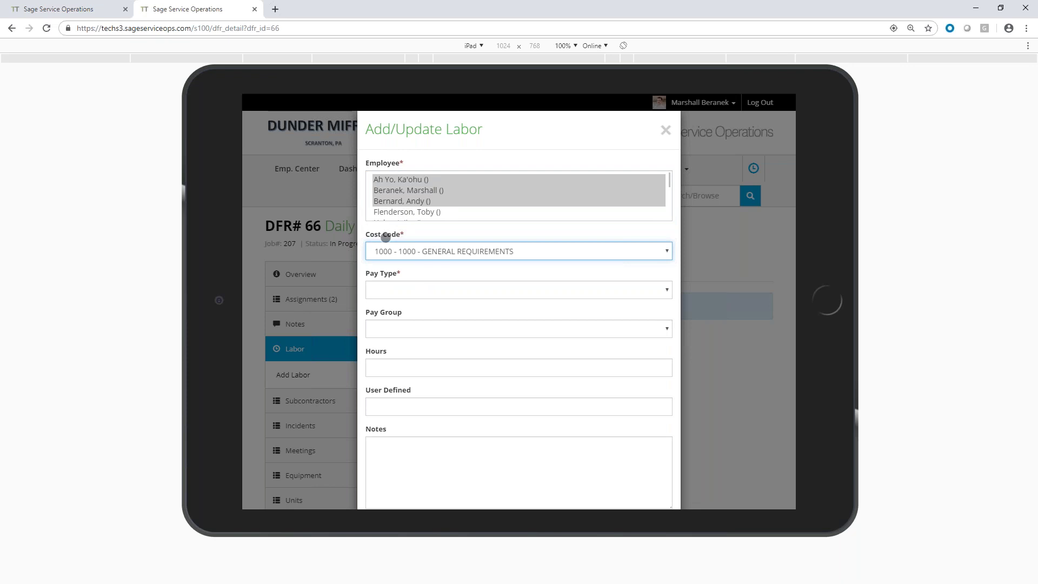
- Set the labor entry's pay type to Regular and hours to 8, leaving the pay group blank
left_click(392, 289)
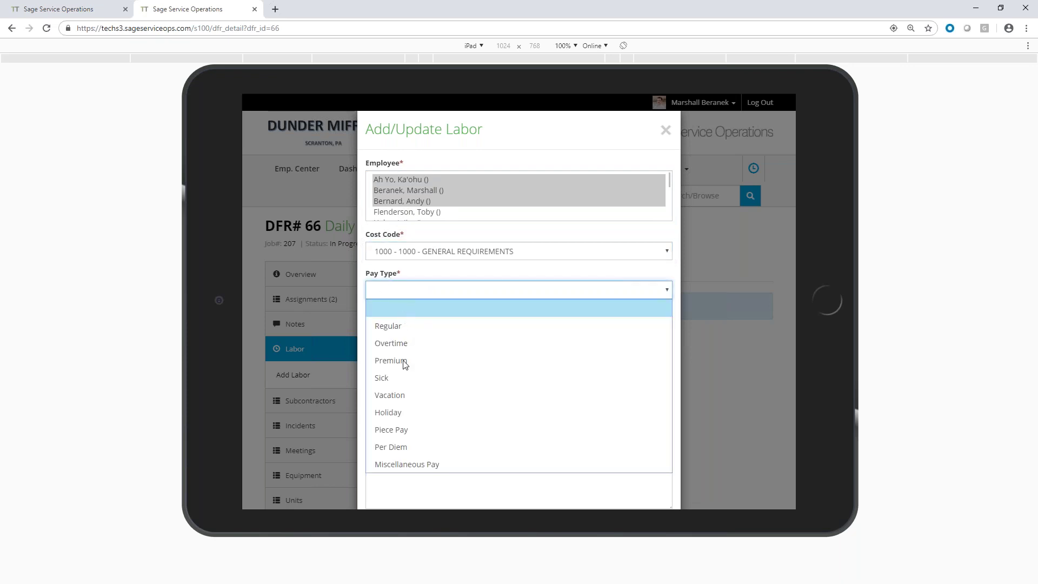
left_click(398, 326)
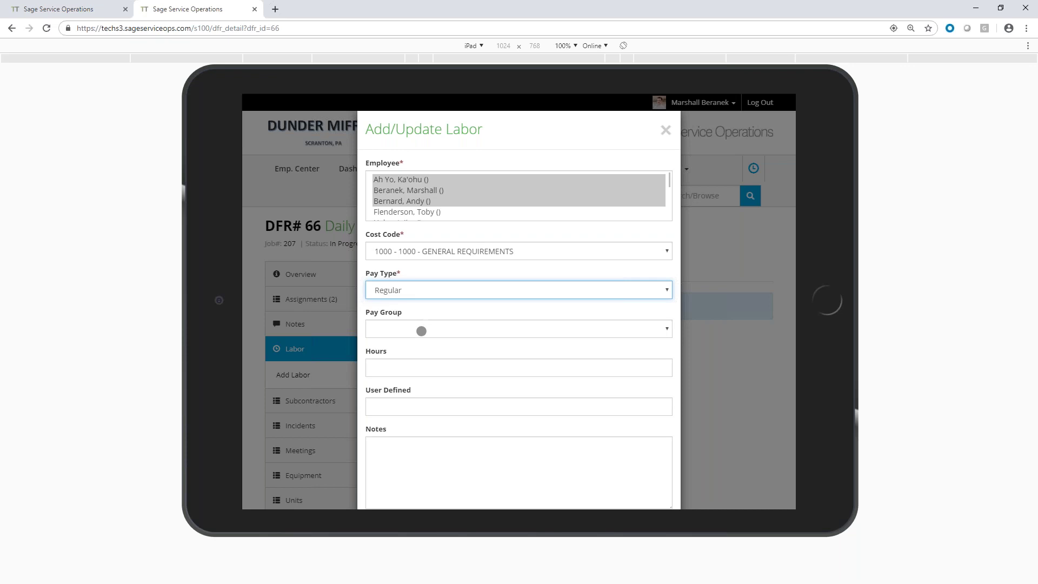
left_click(417, 331)
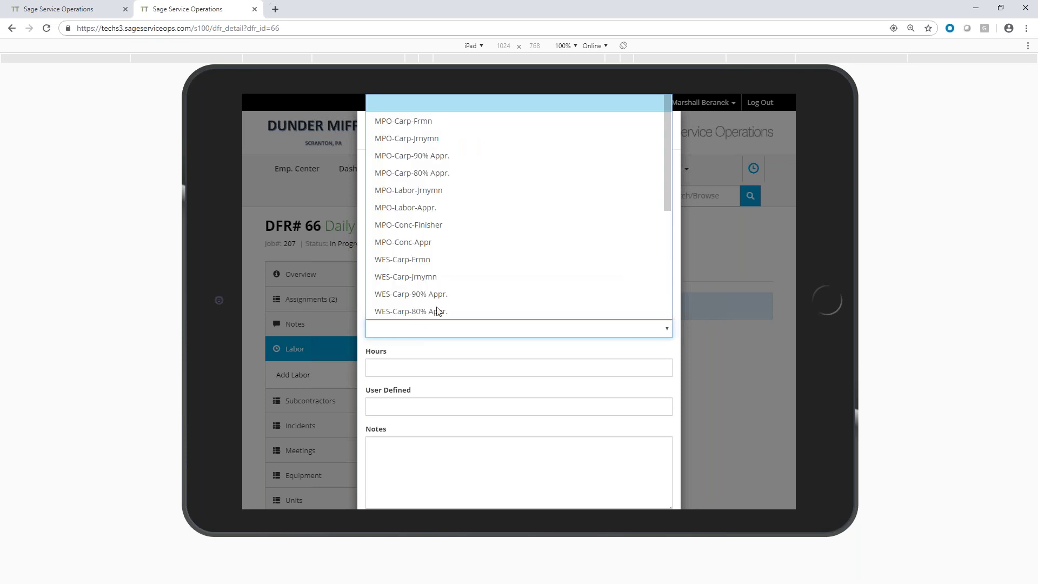
left_click(432, 329)
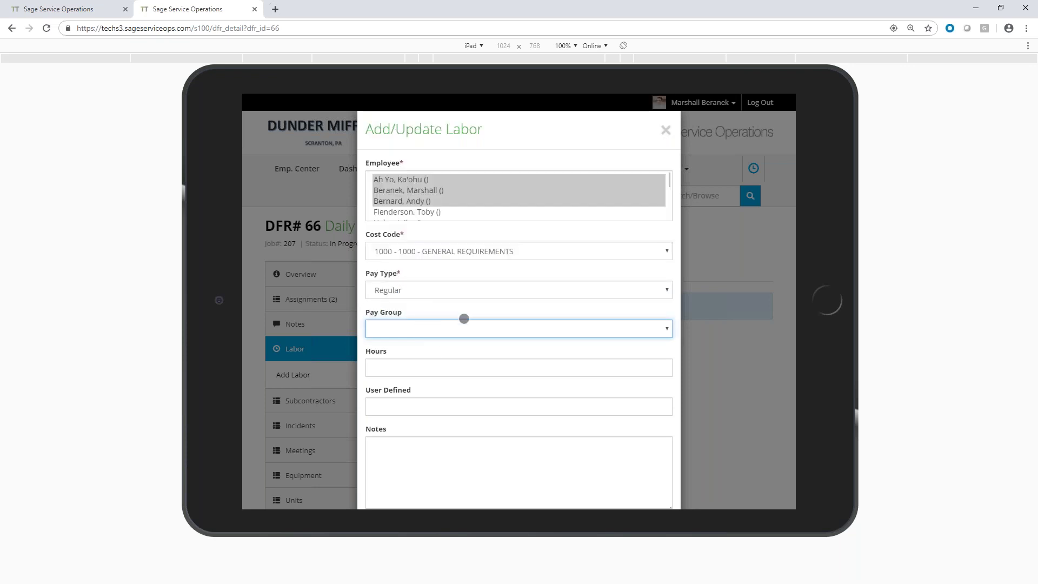
left_click(447, 369)
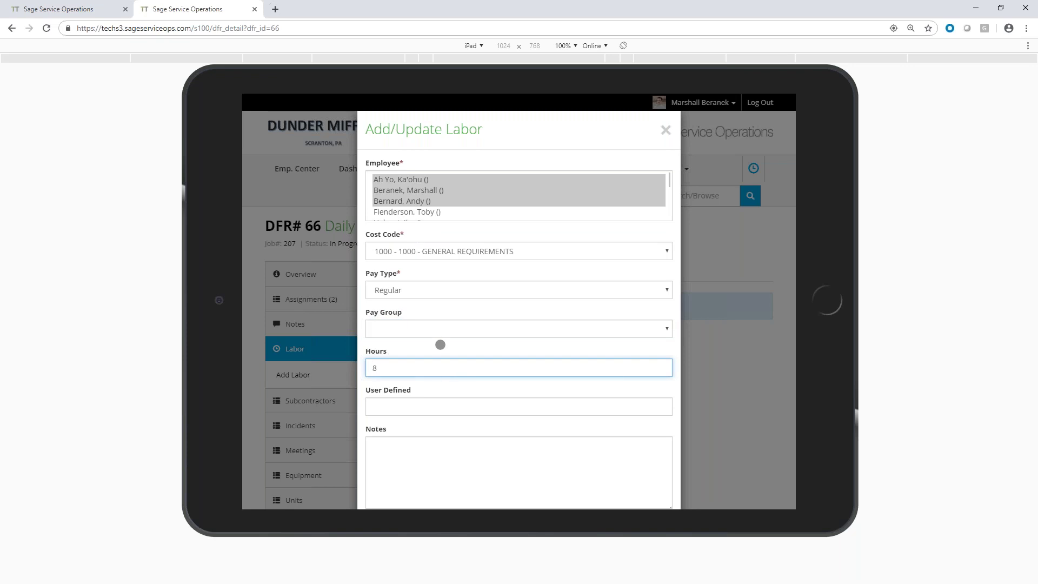
- Add the note "Talk to text....." to the labor entry and save it
scroll(434, 348, "down", 2)
left_click(433, 353)
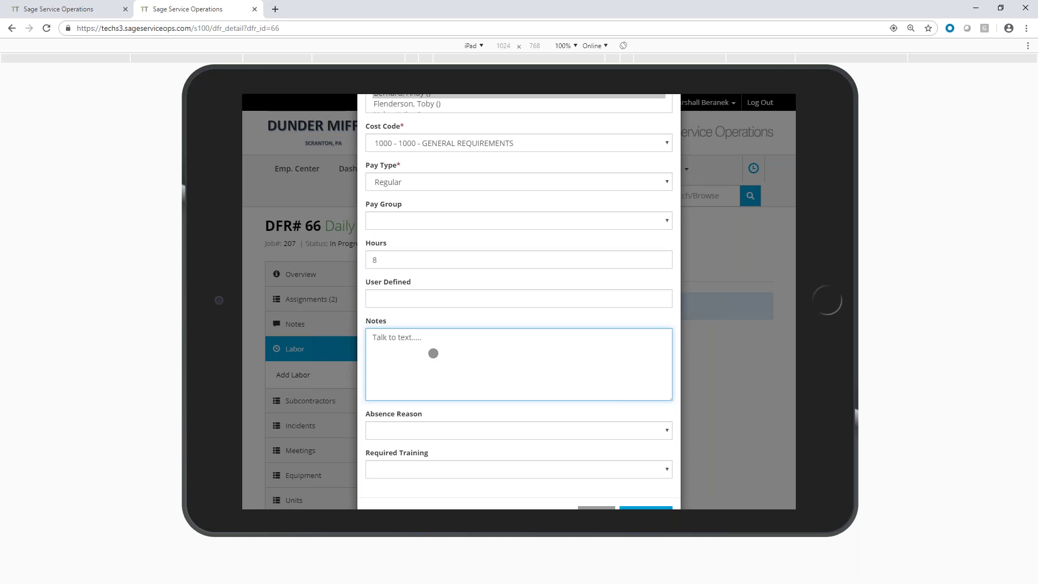
scroll(426, 337, "down", 1)
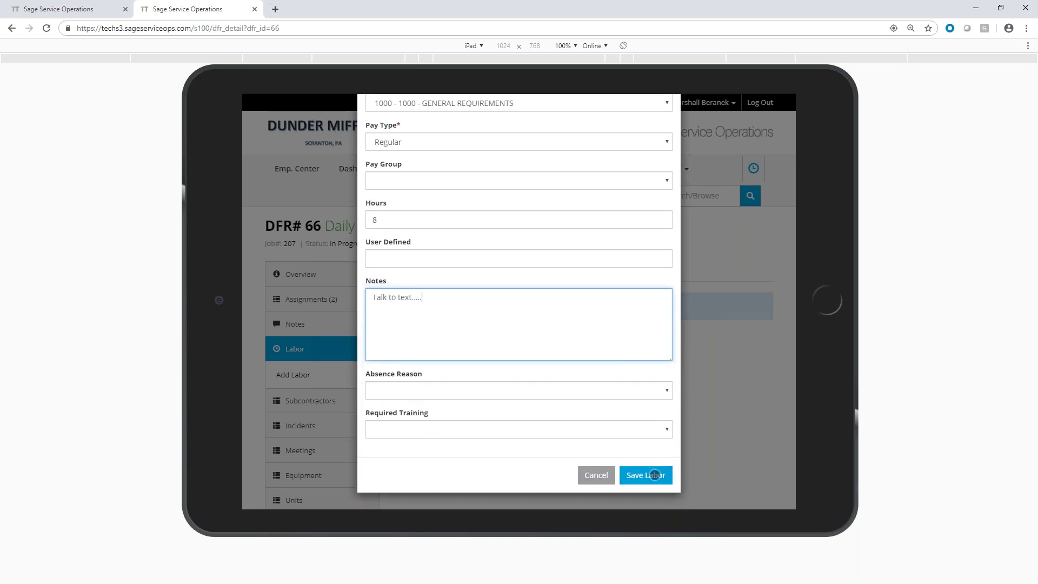
left_click(655, 475)
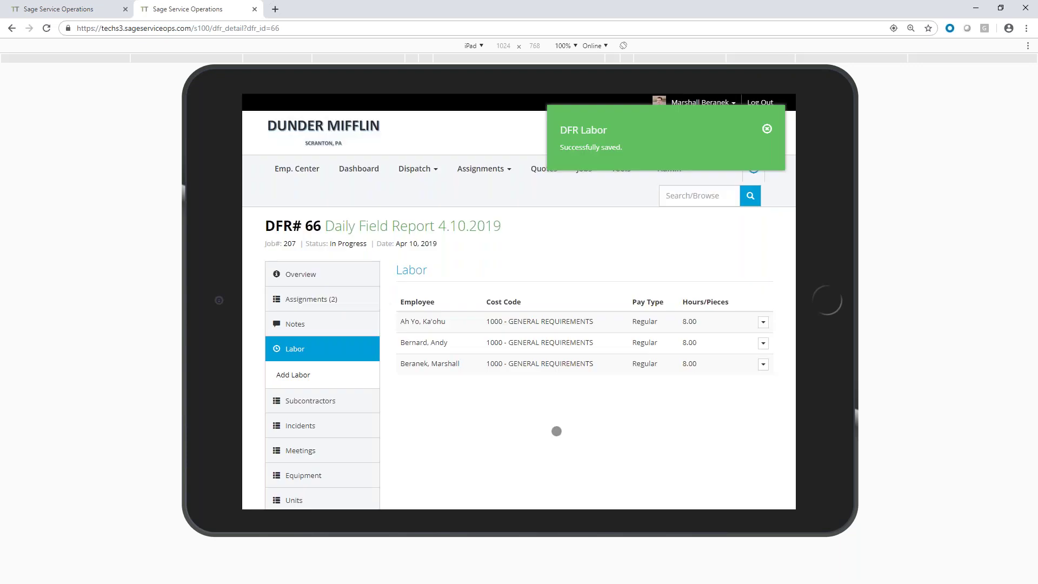
- Start a subcontractor entry on the daily field report with Ramirez Materials as the vendor
scroll(340, 341, "down", 2)
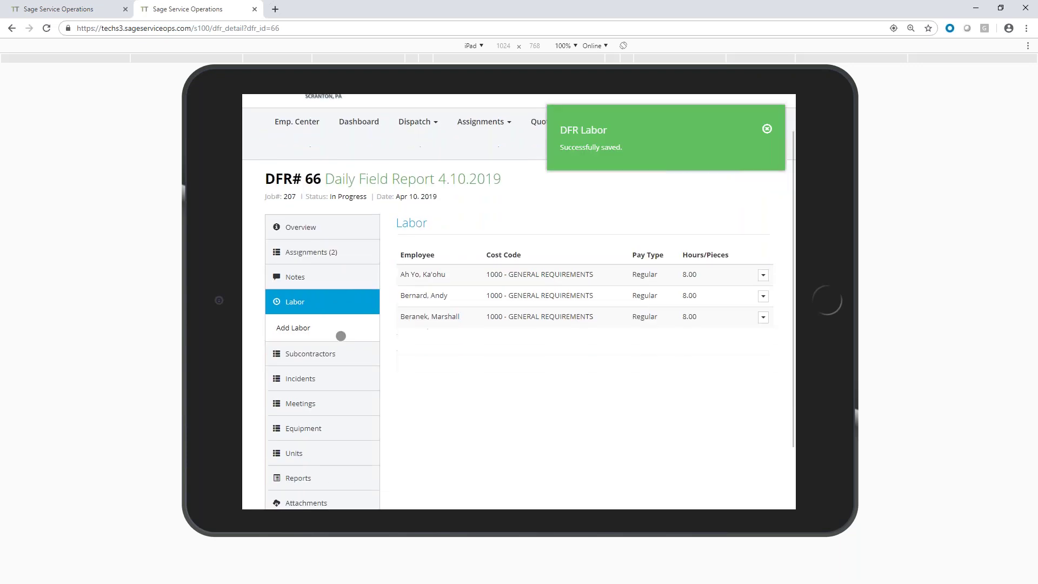
left_click(312, 293)
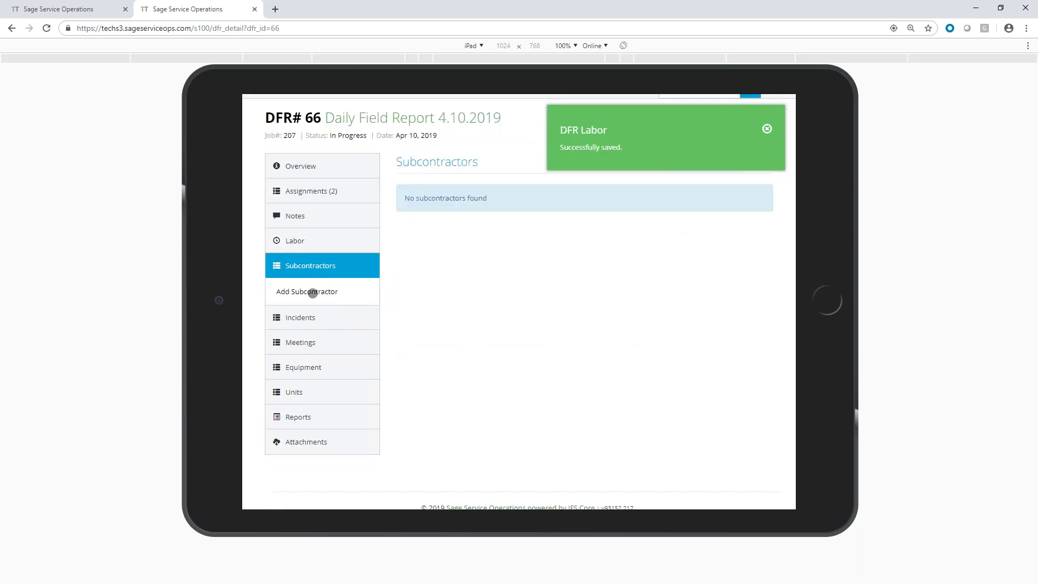
left_click(303, 292)
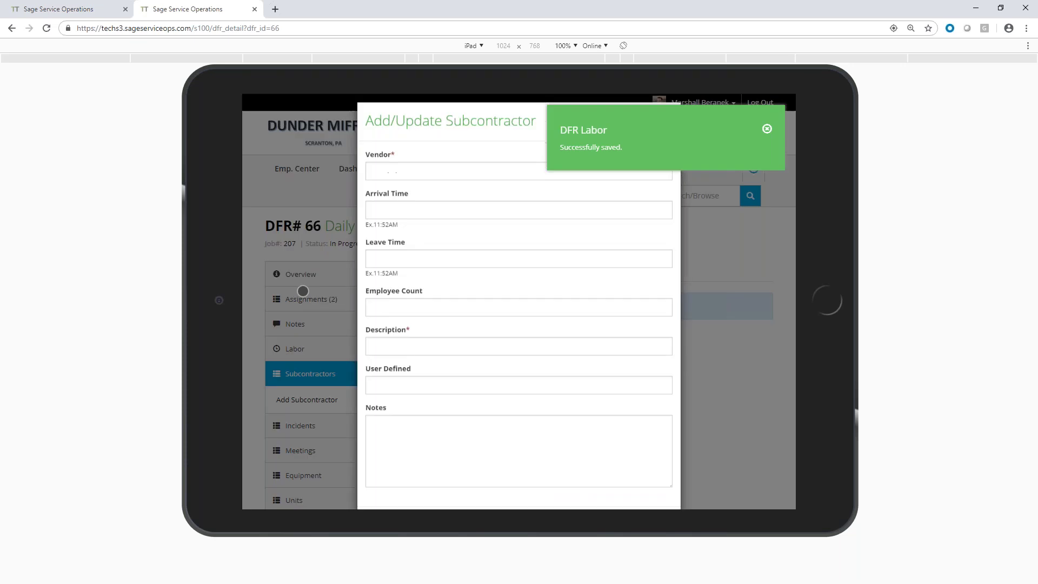
left_click(428, 182)
type("ra")
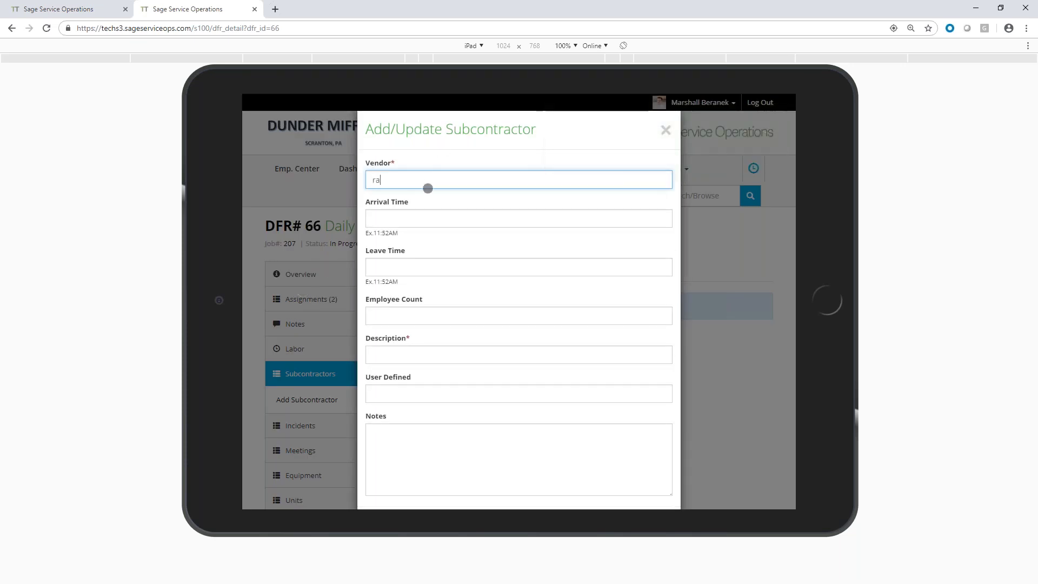
type("m")
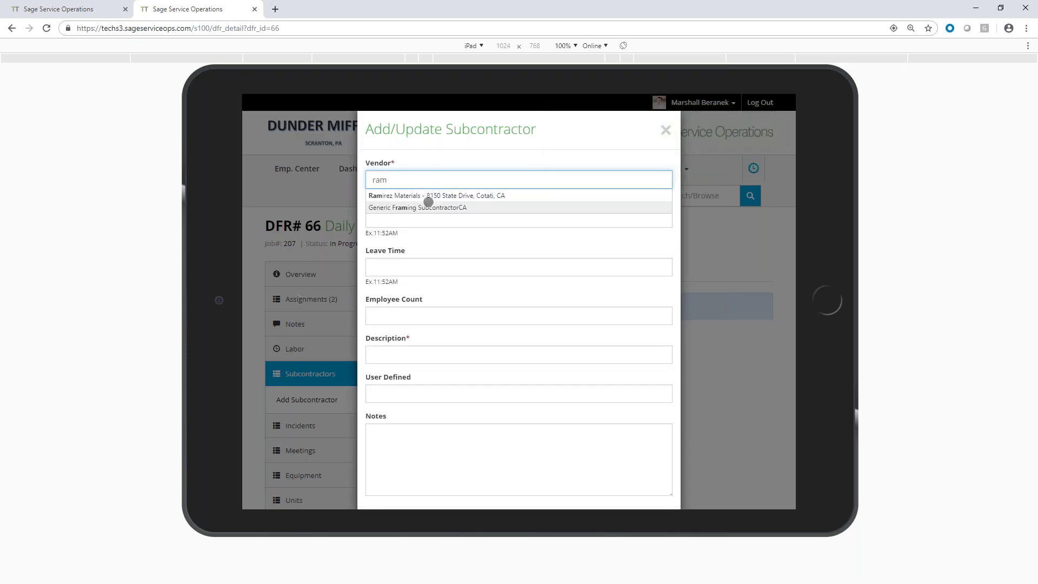
left_click(424, 196)
- Enter arrival 9:00, leave 10:15, employee count 3, description "Dropped off lumber" and note "Talk to text....", and save the subcontractor entry
left_click(427, 229)
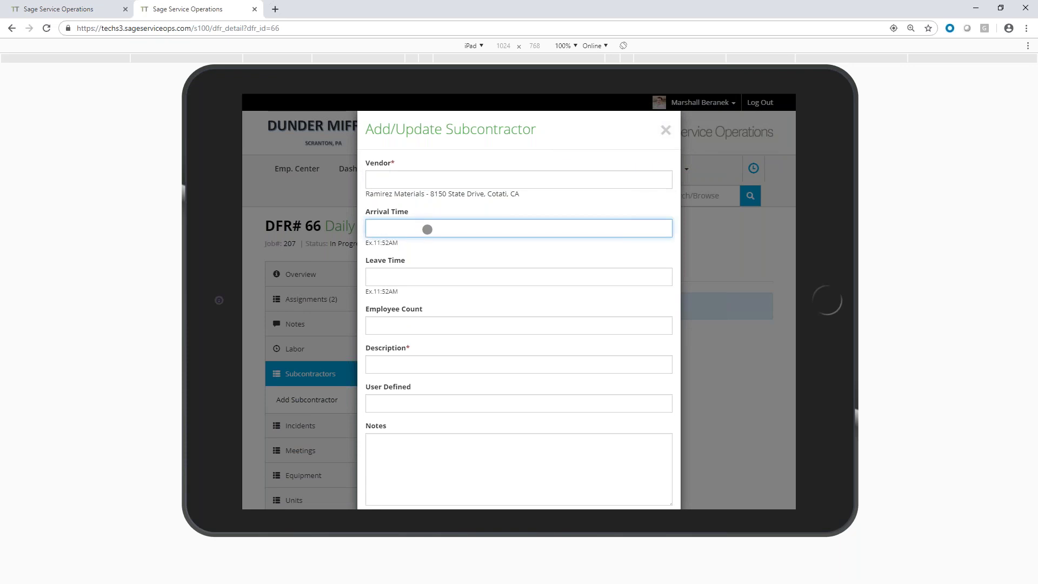
key("Tab")
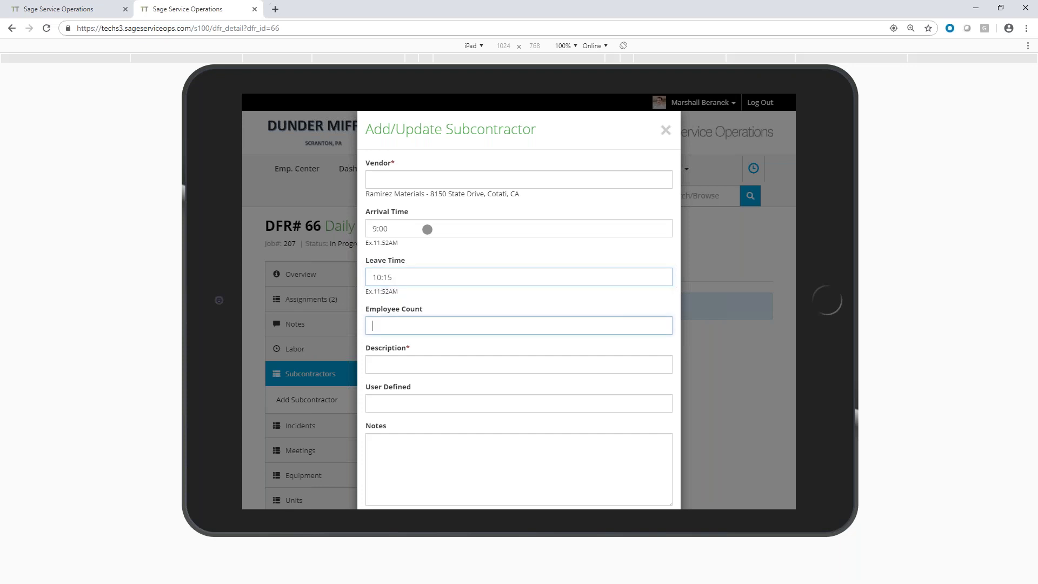
key("Tab")
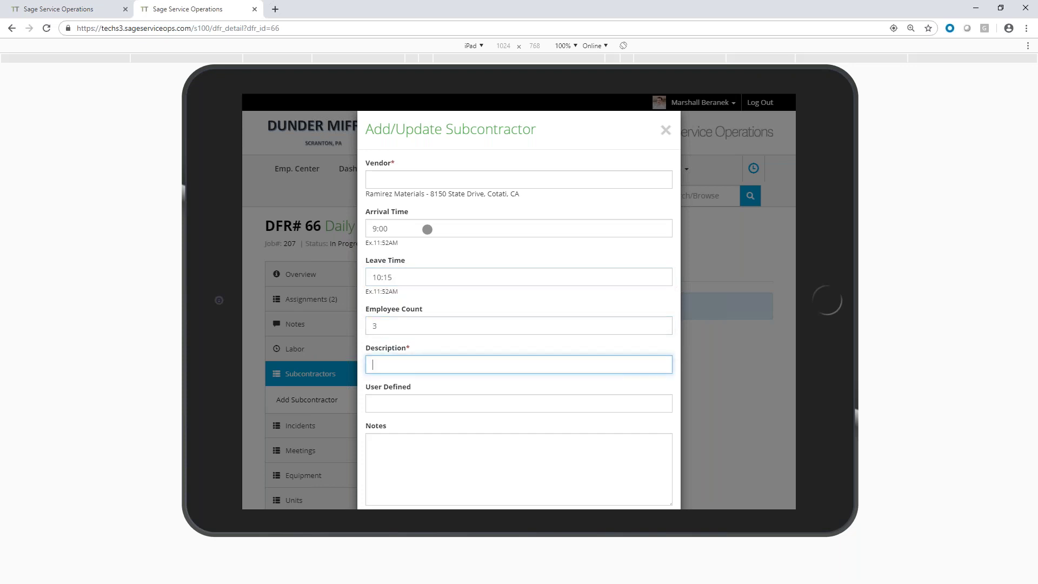
type("Droppe")
key("Tab")
key("Tab")
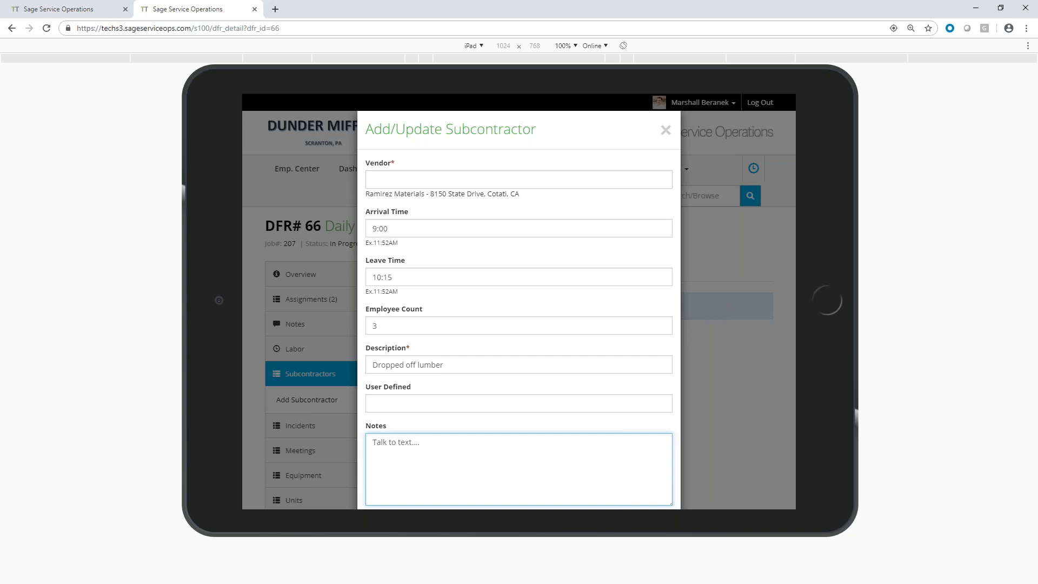
scroll(626, 464, "down", 2)
left_click(638, 475)
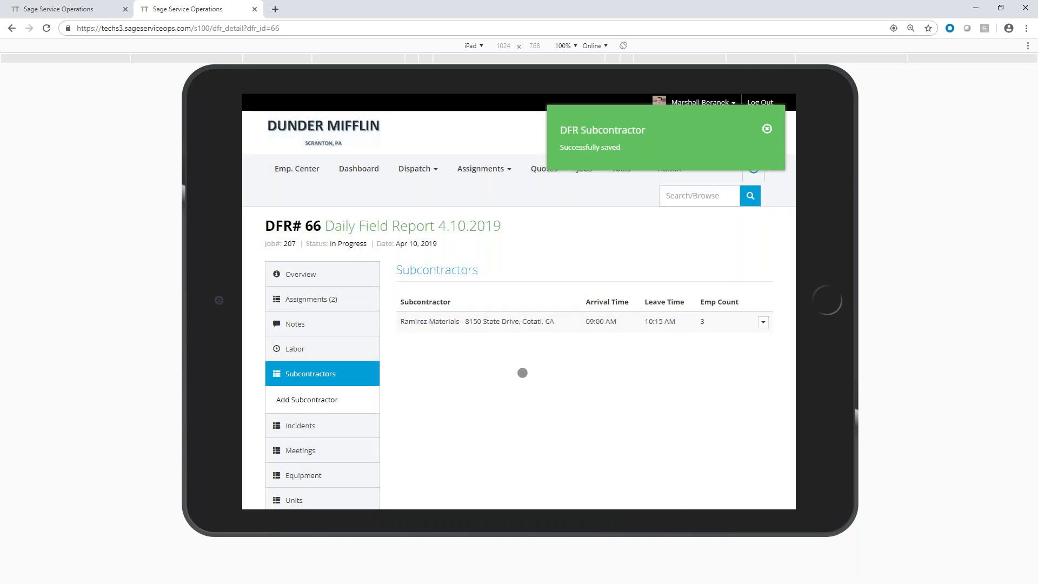
- Start a meeting entry on the daily field report with the type On-Site Safety Meeting
scroll(491, 336, "down", 2)
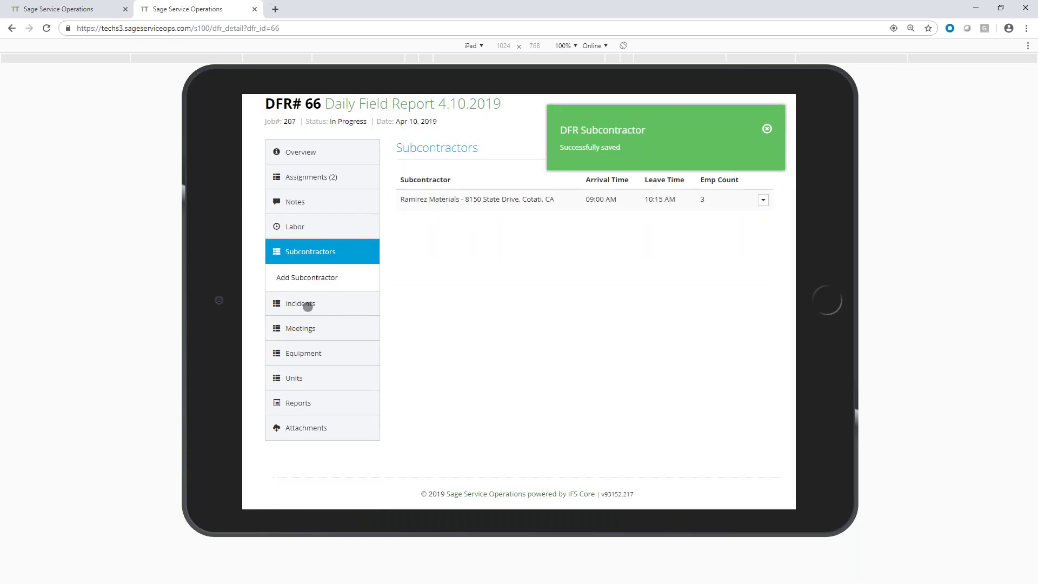
left_click(306, 305)
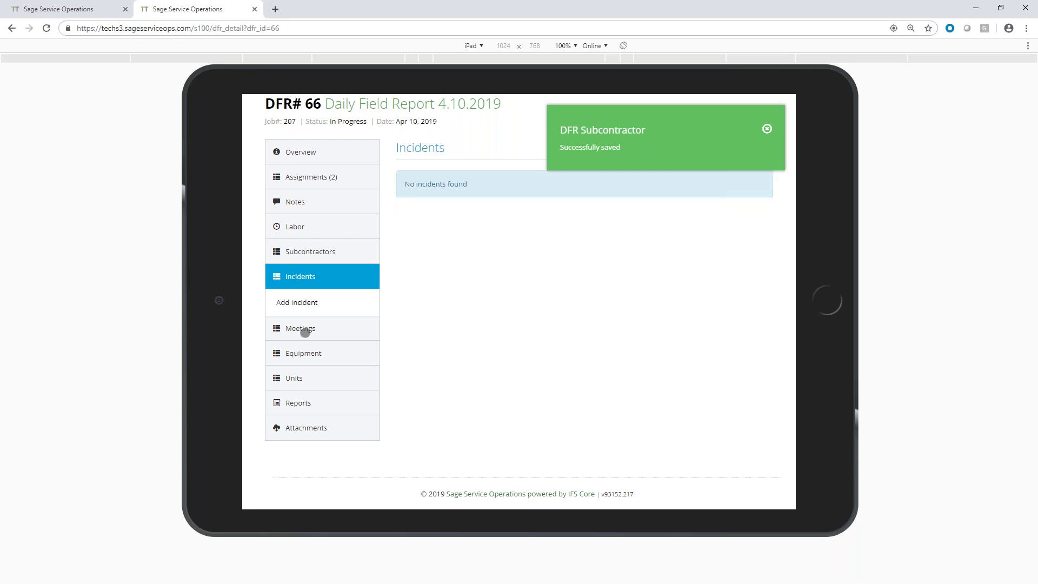
left_click(302, 330)
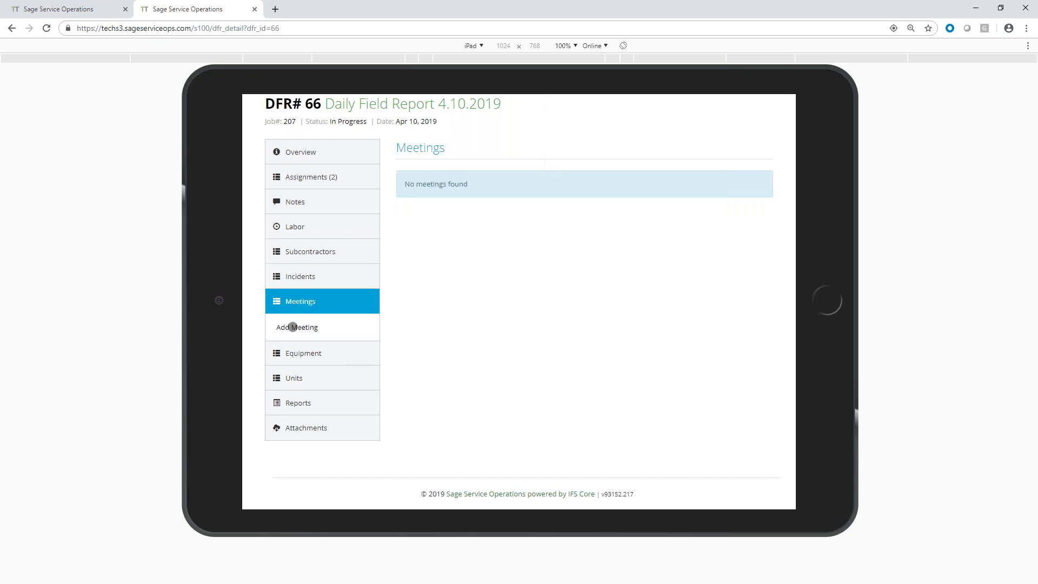
left_click(308, 345)
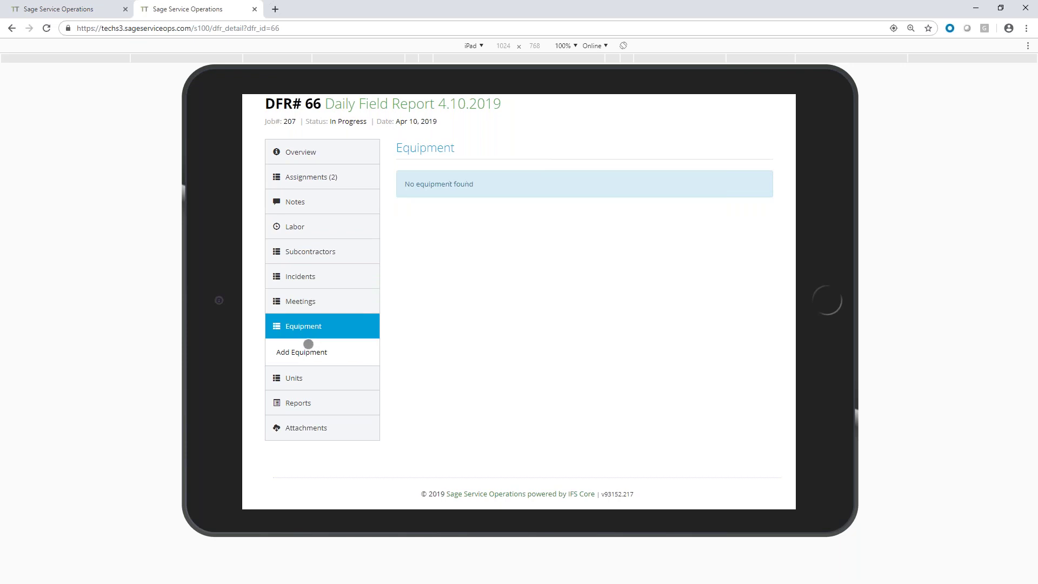
left_click(301, 301)
left_click(309, 327)
left_click(414, 184)
left_click(422, 243)
- Describe the meeting as "Fire Safety Meeting", enter the first names of the two attendees present, and save the meeting
left_click(416, 216)
type("Fire Safety Meeting")
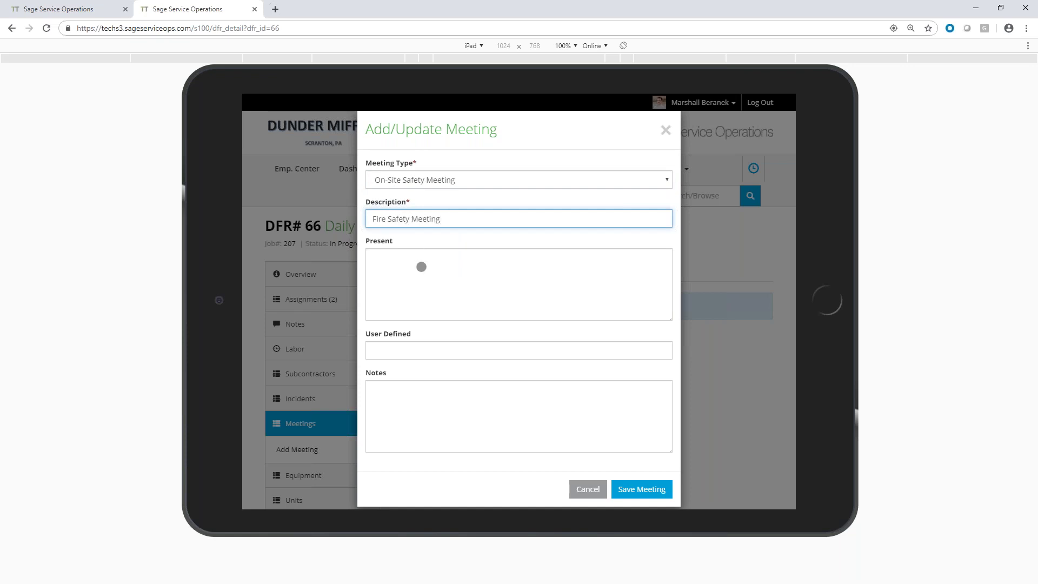
left_click(426, 284)
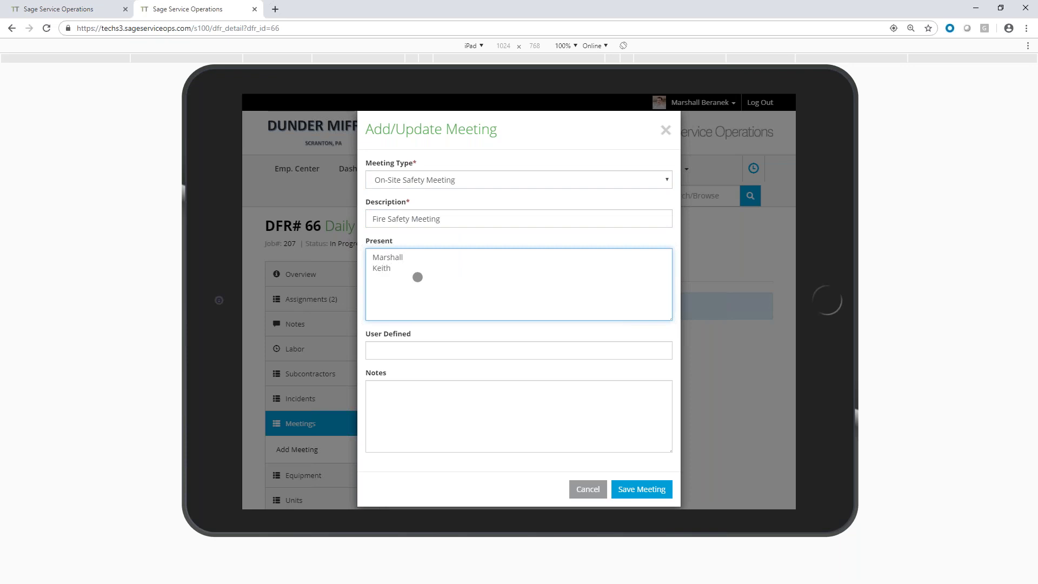
left_click(653, 495)
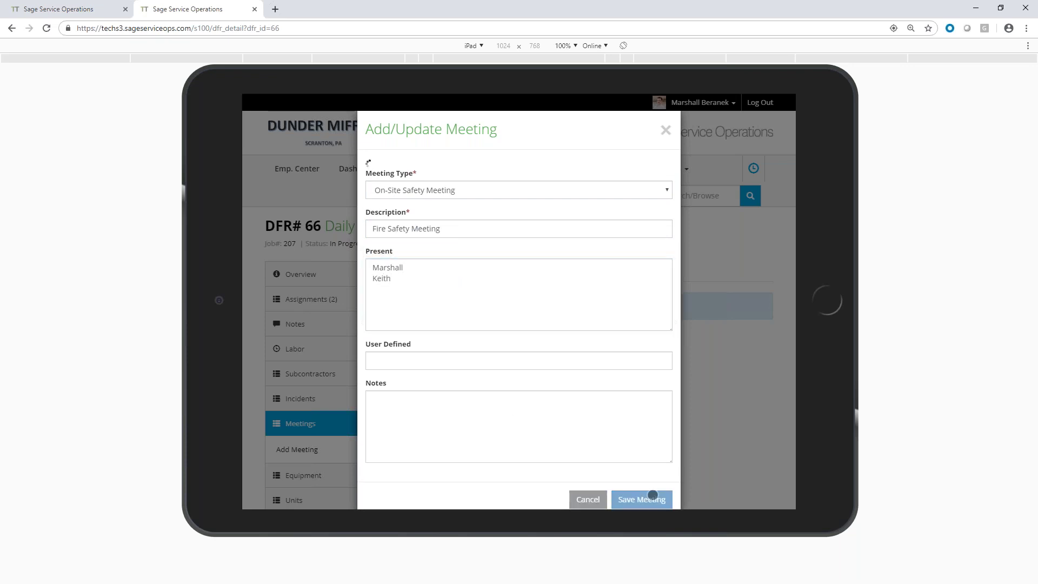
- Start a new attachment on the daily field report with the file JobSite.jpg from the SFO-SSO Demo Docs folder
scroll(475, 301, "down", 2)
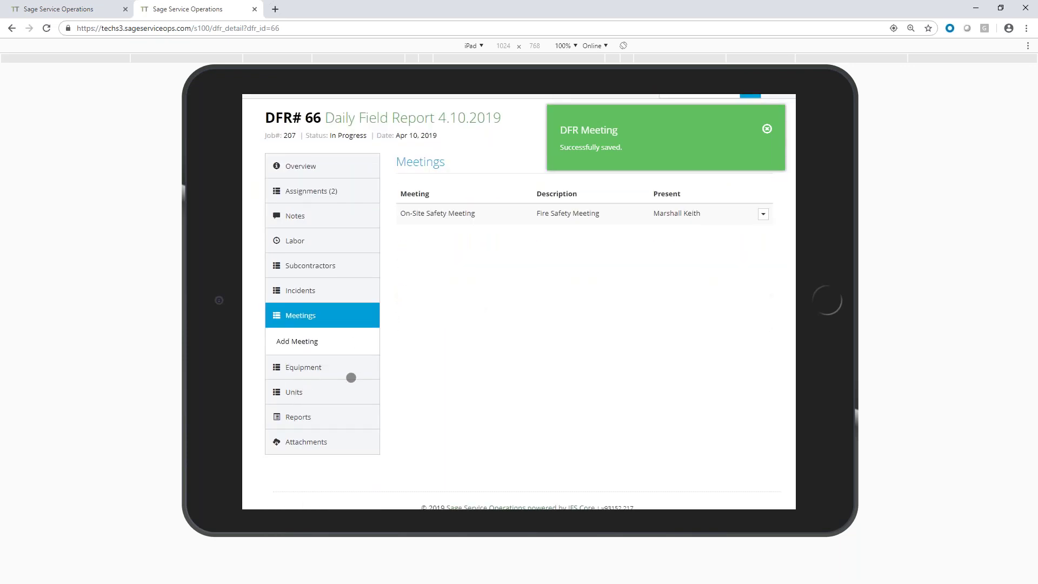
scroll(339, 375, "down", 1)
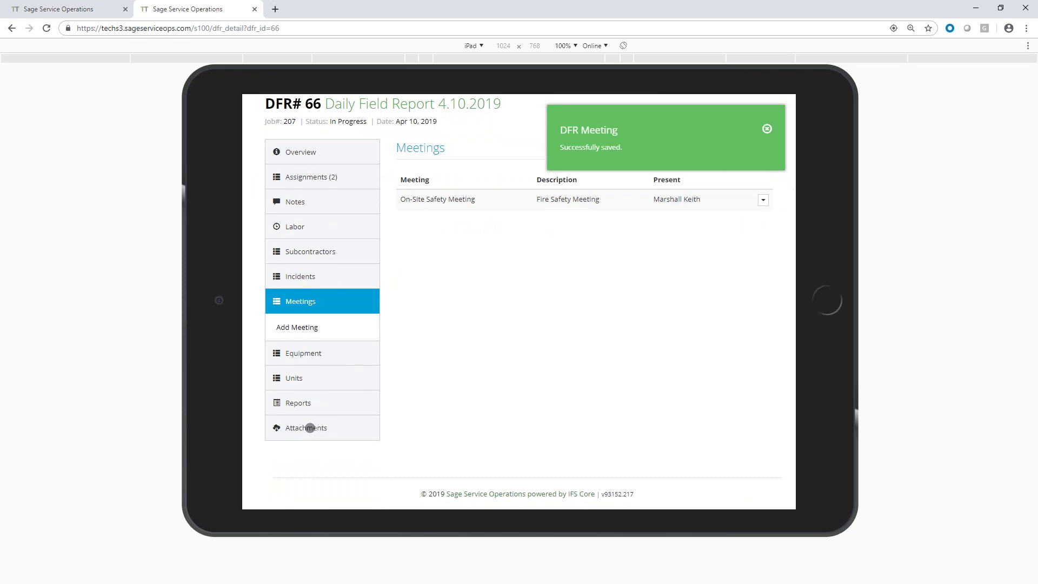
left_click(323, 430)
left_click(299, 428)
left_click(433, 183)
left_click(230, 89)
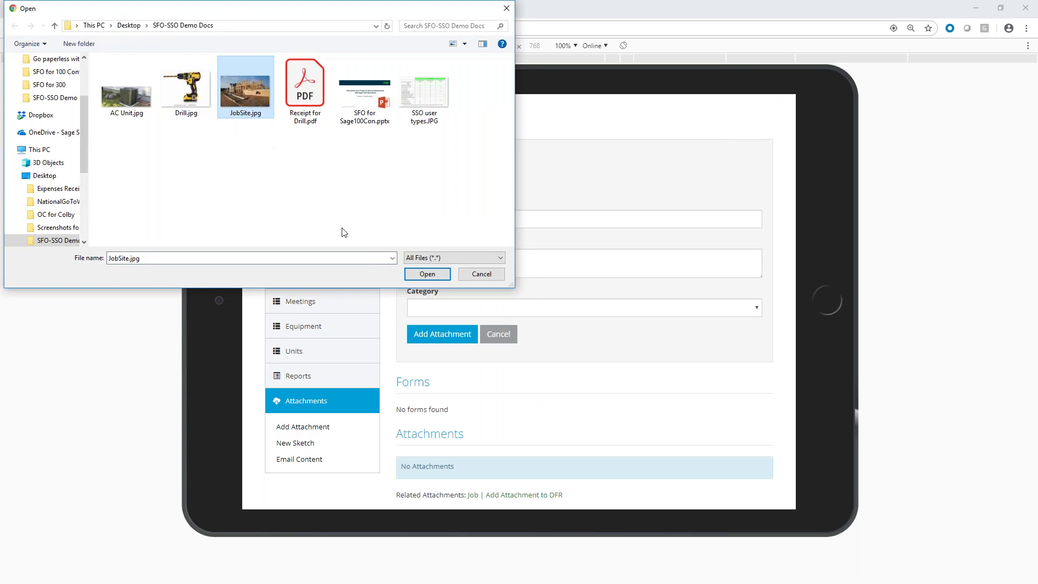
left_click(427, 274)
- Title the attachment "Lumber Recieved" and add it to the report
left_click(438, 217)
type("Lumber")
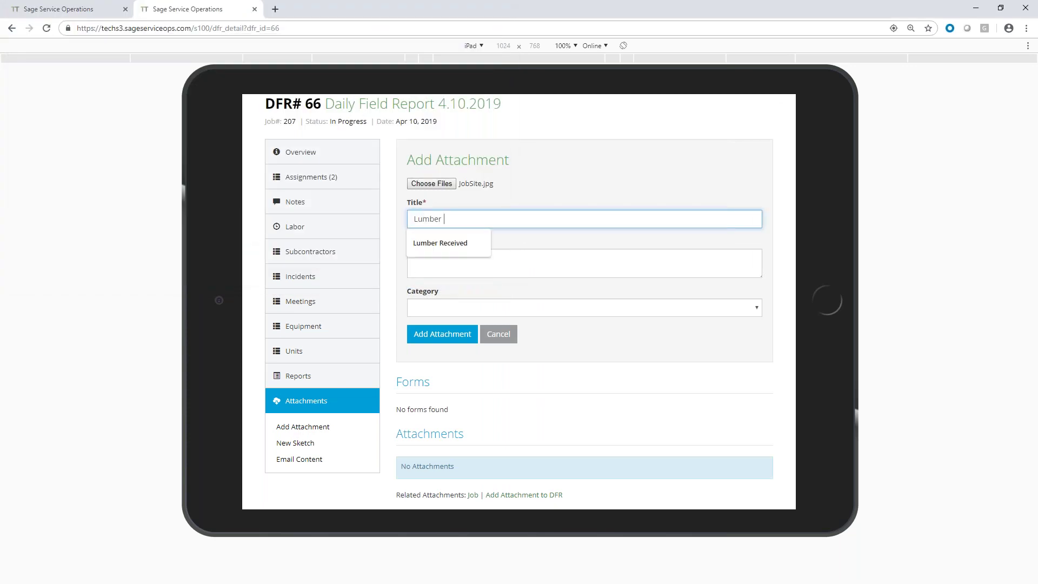
type(" Recieved")
left_click(521, 263)
left_click(439, 335)
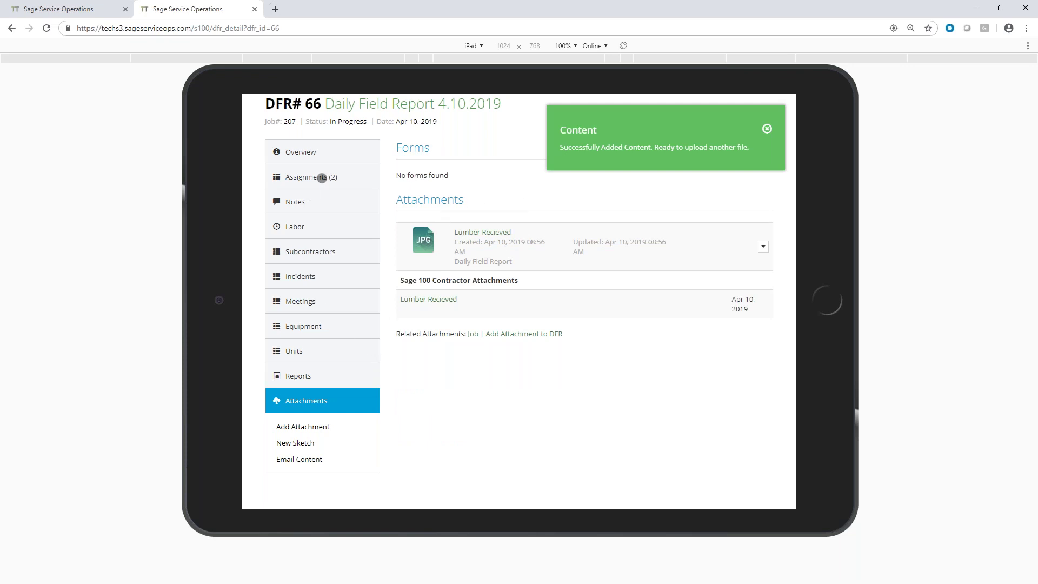
- Complete the job assignment on the field report that has the status Working
left_click(323, 178)
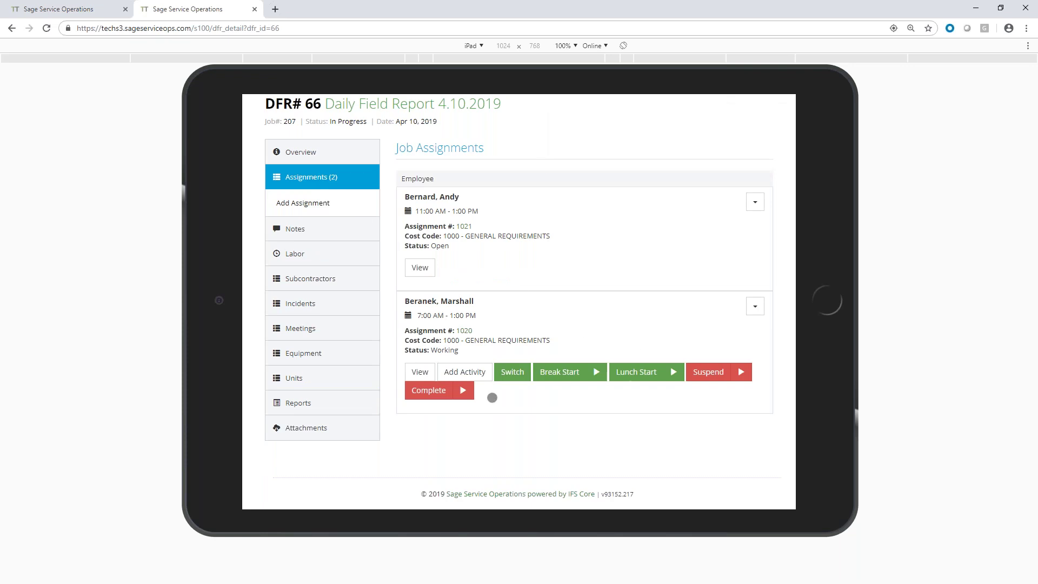
left_click(467, 392)
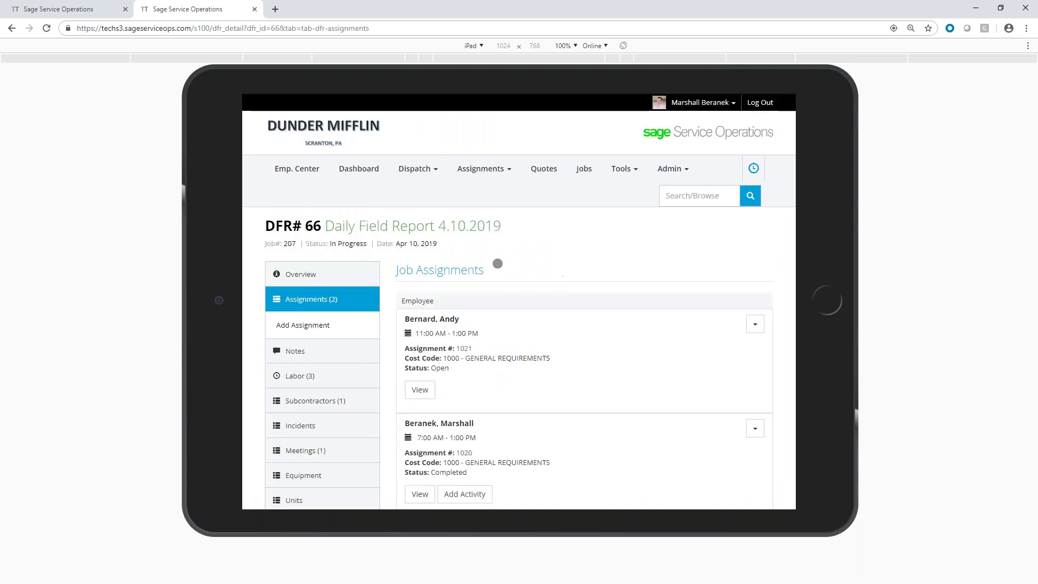
scroll(406, 260, "down", 3)
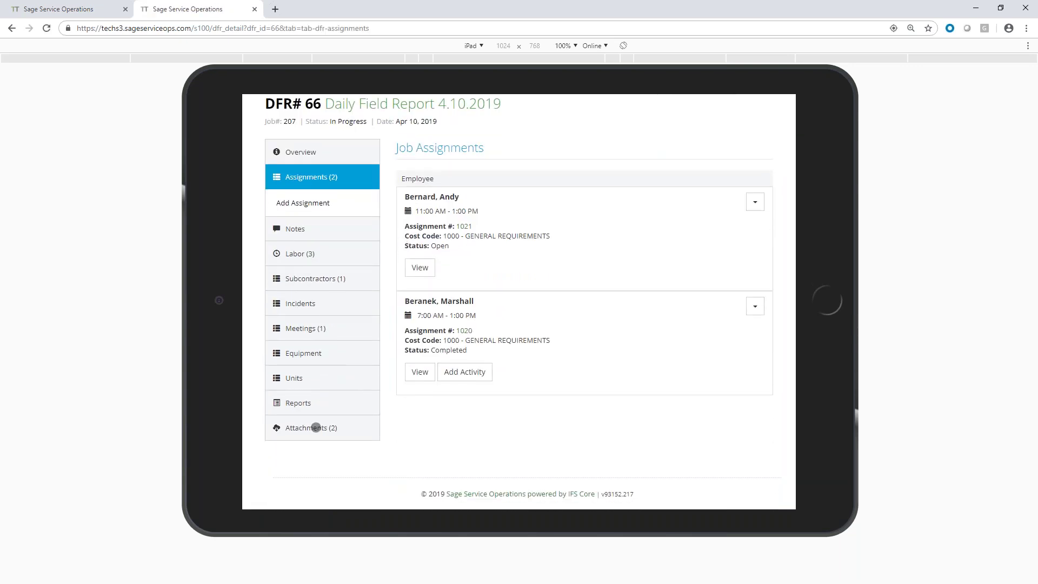
- Create a new sketch from the report's attachments section and title it "Lumber"
left_click(318, 426)
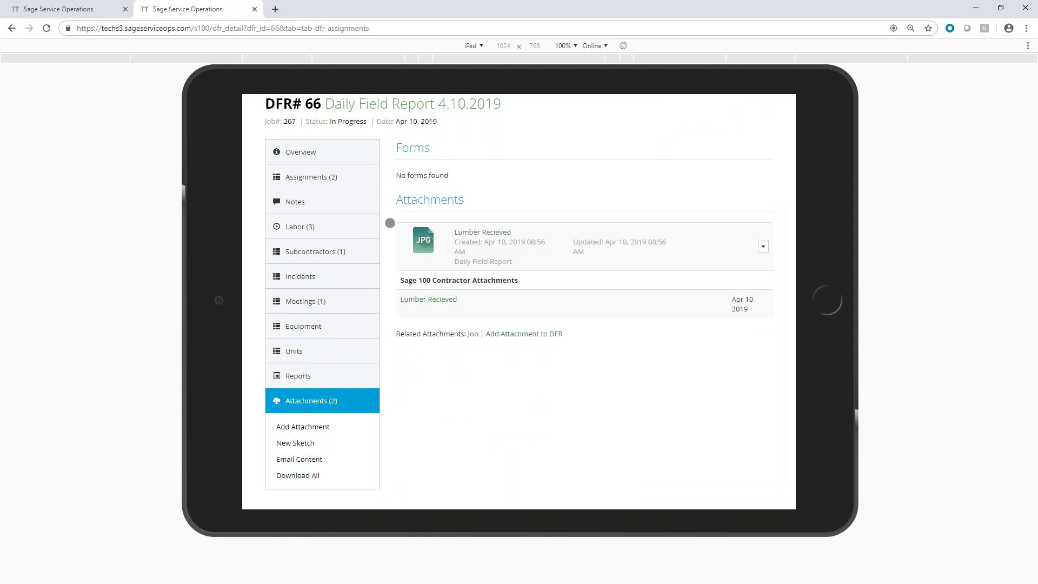
left_click(298, 443)
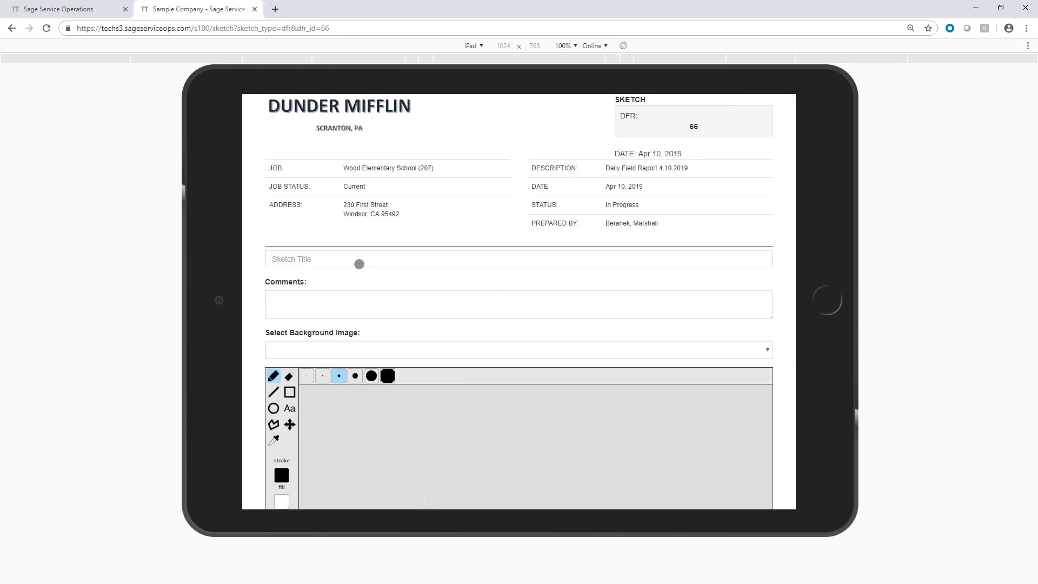
left_click(329, 258)
type("Luber")
key("Tab")
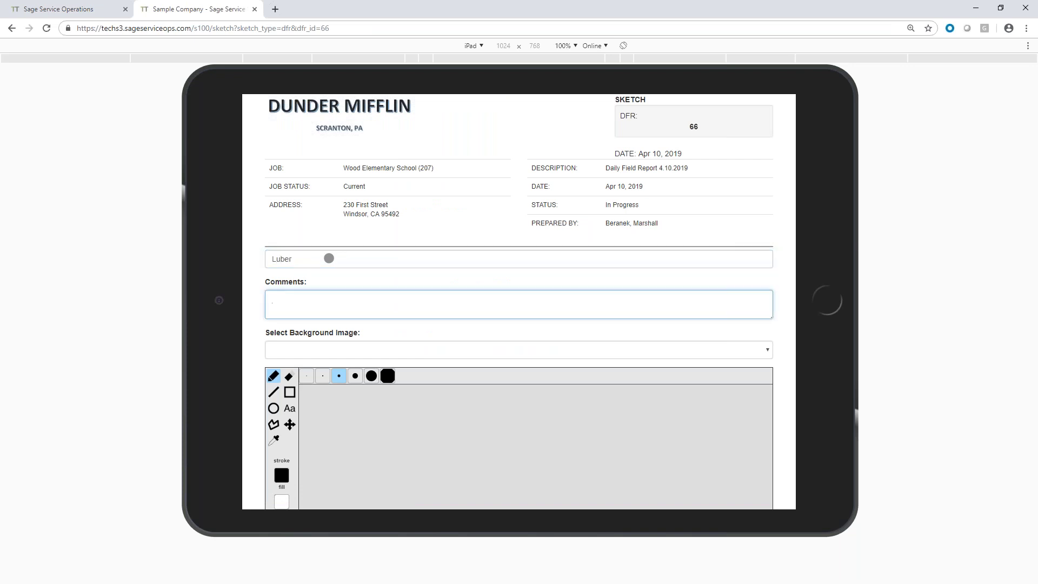
left_click(324, 259)
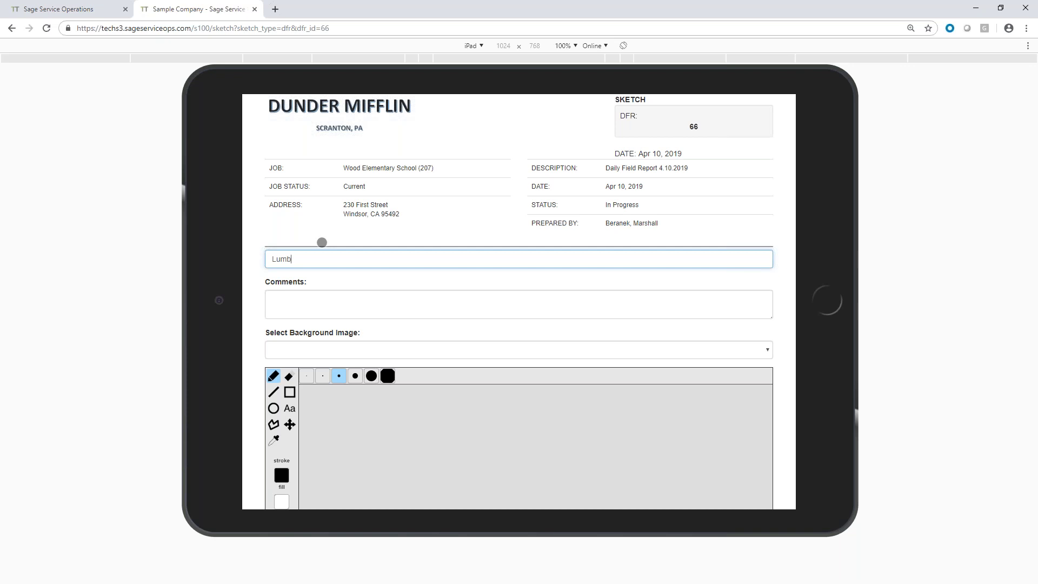
- Set the "Lumber Recieved" image as the sketch's background
scroll(386, 320, "down", 1)
left_click(319, 298)
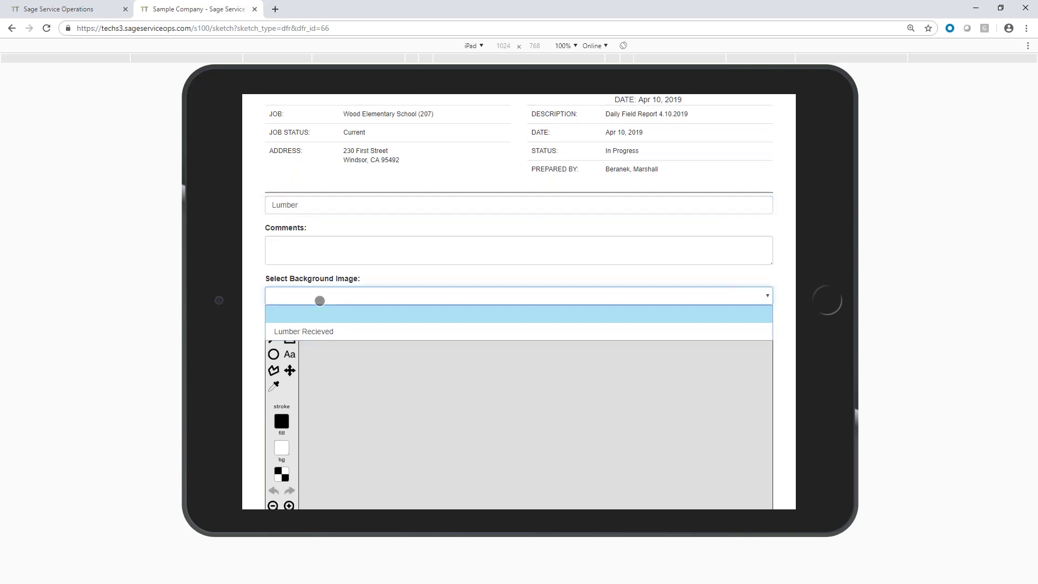
left_click(303, 332)
scroll(308, 252, "down", 4)
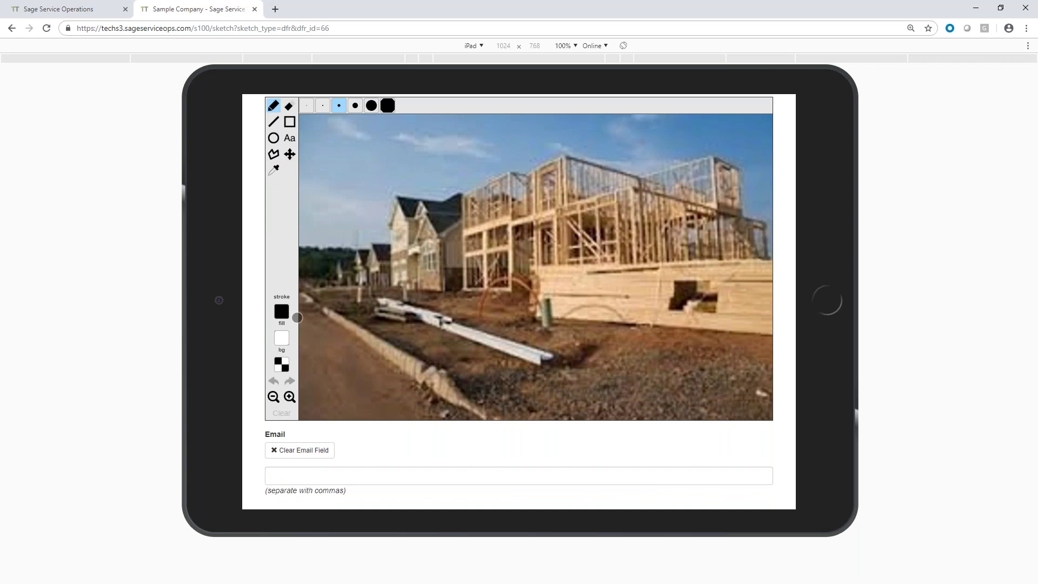
- Draw a bright green freehand circle around the stacked lumber and an arrow pointing to it on the sketch
left_click(280, 309)
left_click(358, 322)
left_click_drag(679, 214, 749, 234)
mouse_move(597, 208)
left_mouse_down()
mouse_move(616, 361)
mouse_move(724, 219)
left_mouse_up()
mouse_move(450, 372)
left_mouse_down()
mouse_move(498, 324)
mouse_move(501, 339)
left_mouse_up()
scroll(430, 397, "down", 1)
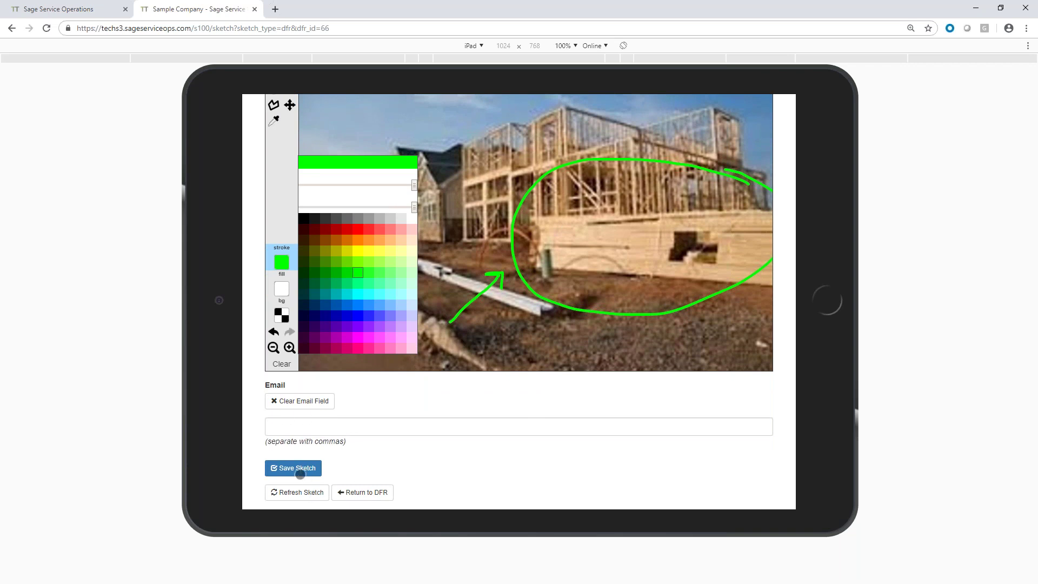
- Save the lumber sketch and start a new daily report from the field report's reports section
left_click(298, 469)
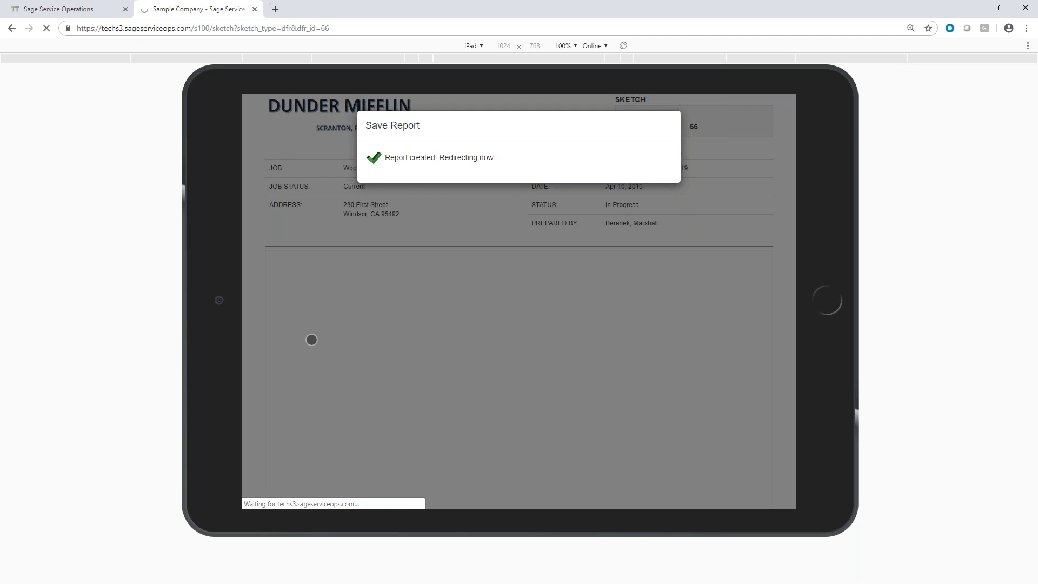
scroll(356, 343, "down", 3)
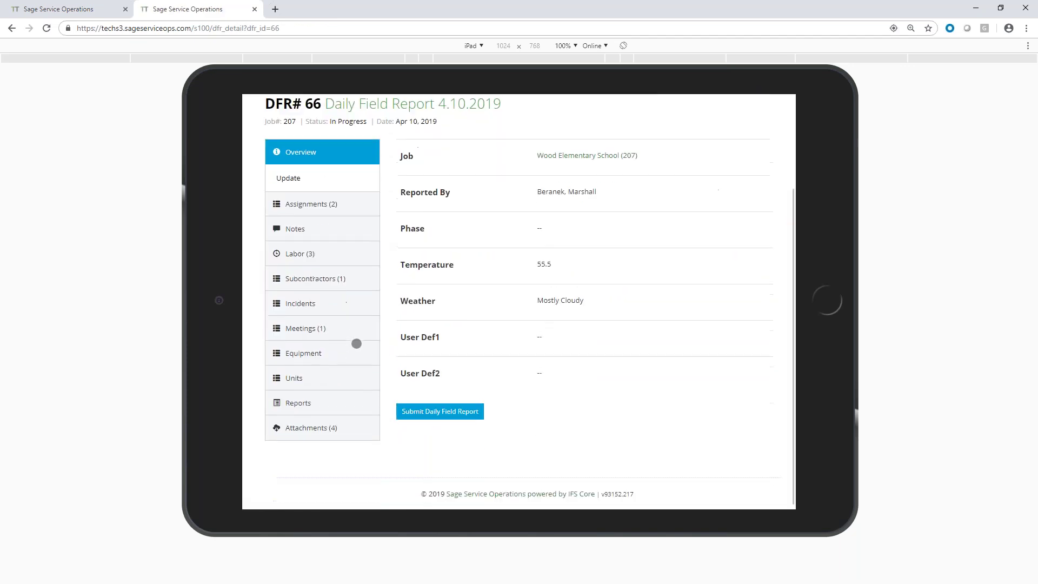
left_click(316, 403)
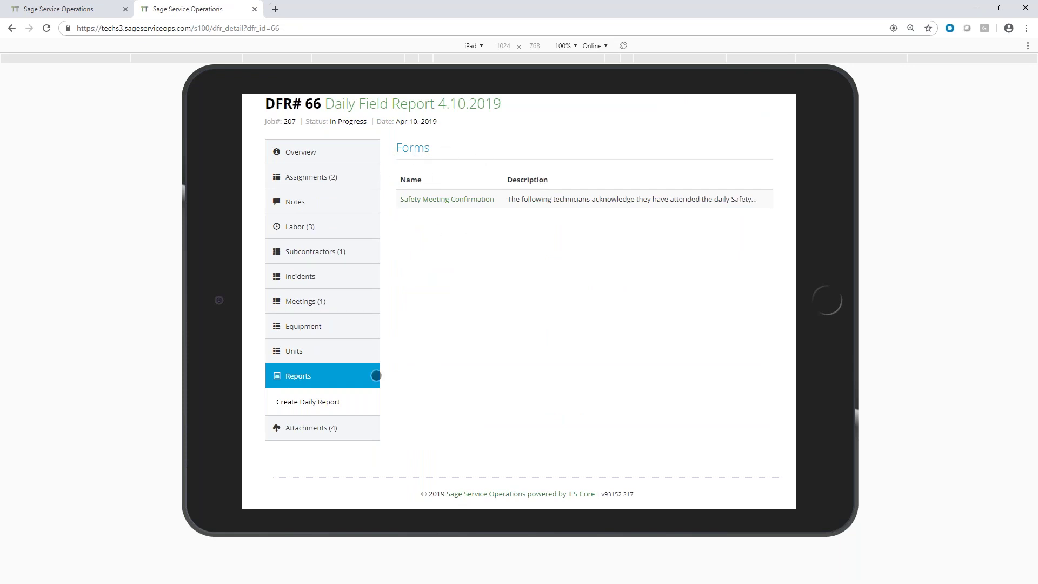
left_click(291, 402)
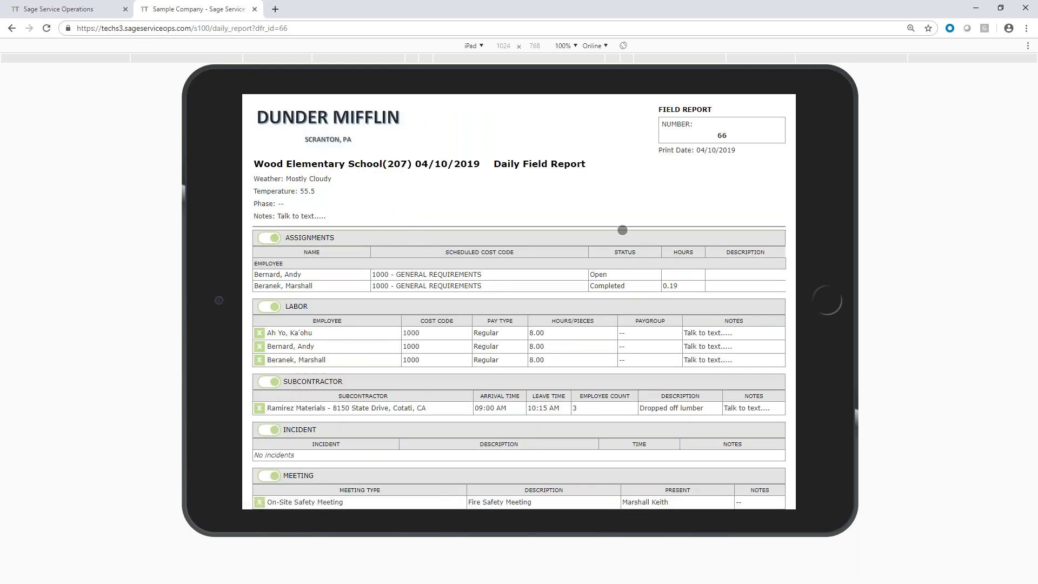
- Exclude the Assignments, Incident and Equipment sections from the daily report
scroll(623, 231, "down", 1)
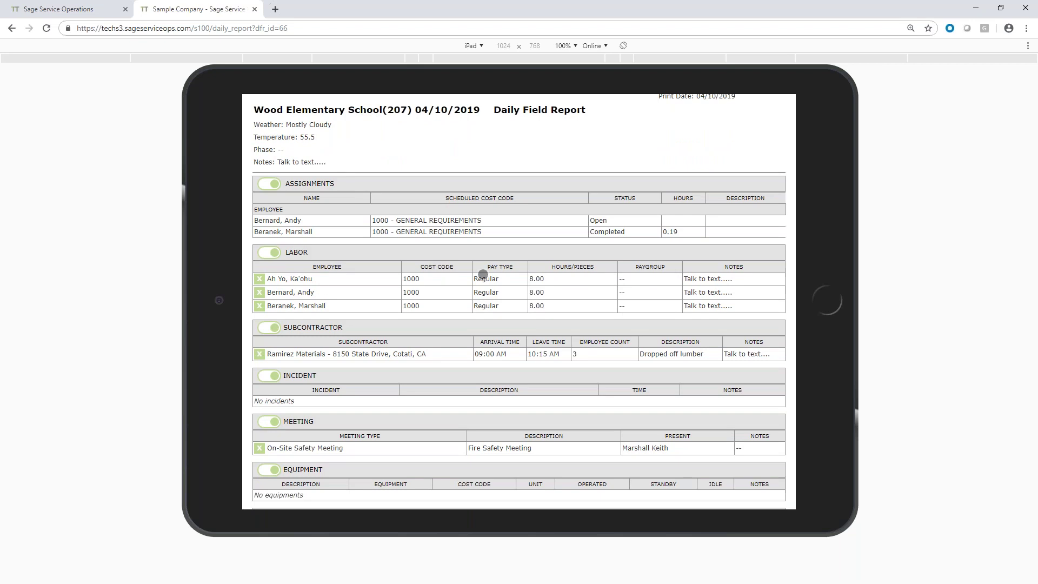
left_click(276, 184)
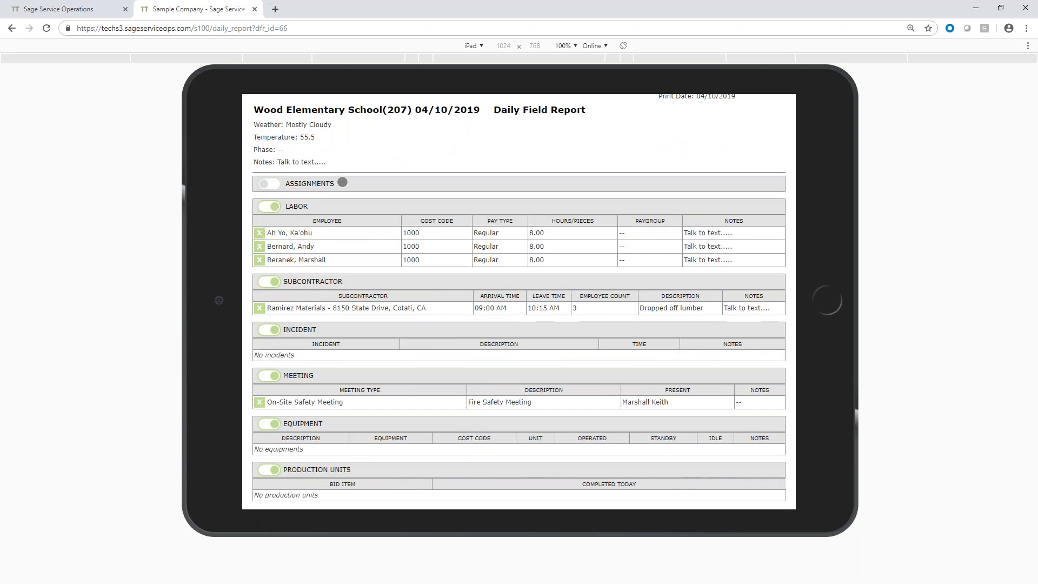
scroll(376, 269, "down", 2)
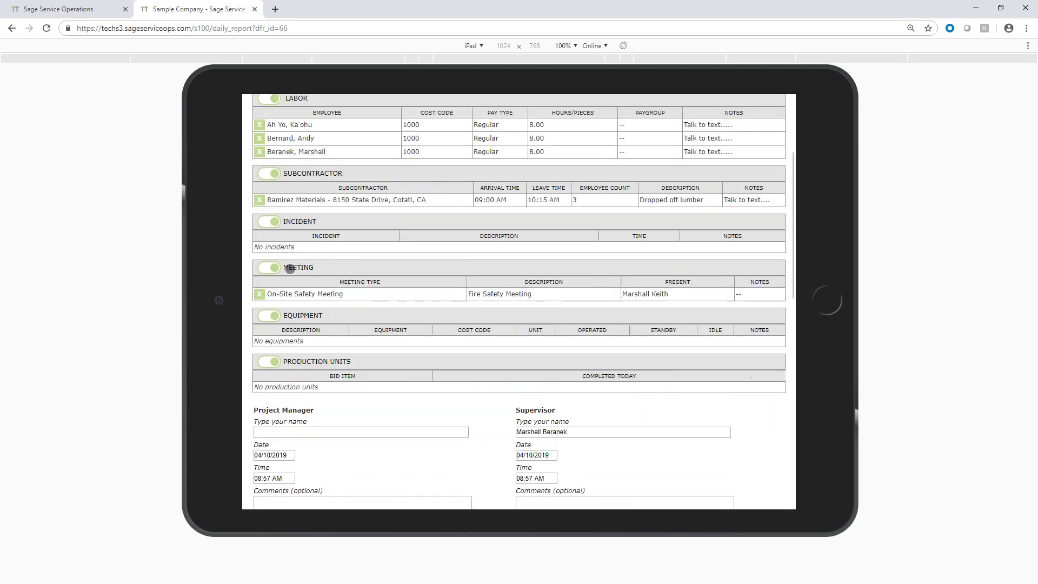
left_click(276, 221)
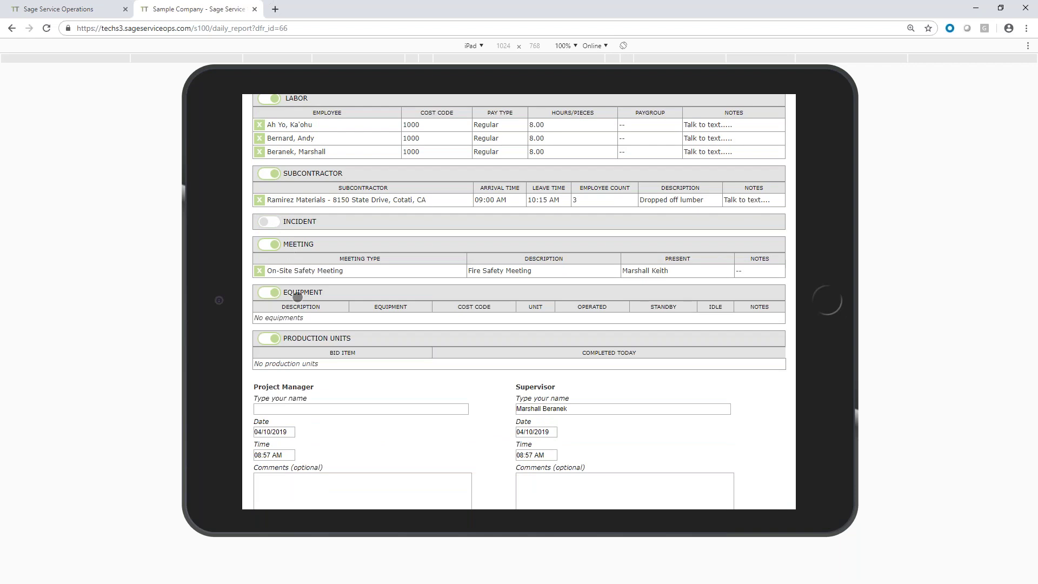
left_click(275, 292)
scroll(401, 268, "down", 1)
- Sign the daily report as customer "Cus", project manager "PM" and supervisor "Sup", and save it
scroll(400, 267, "down", 6)
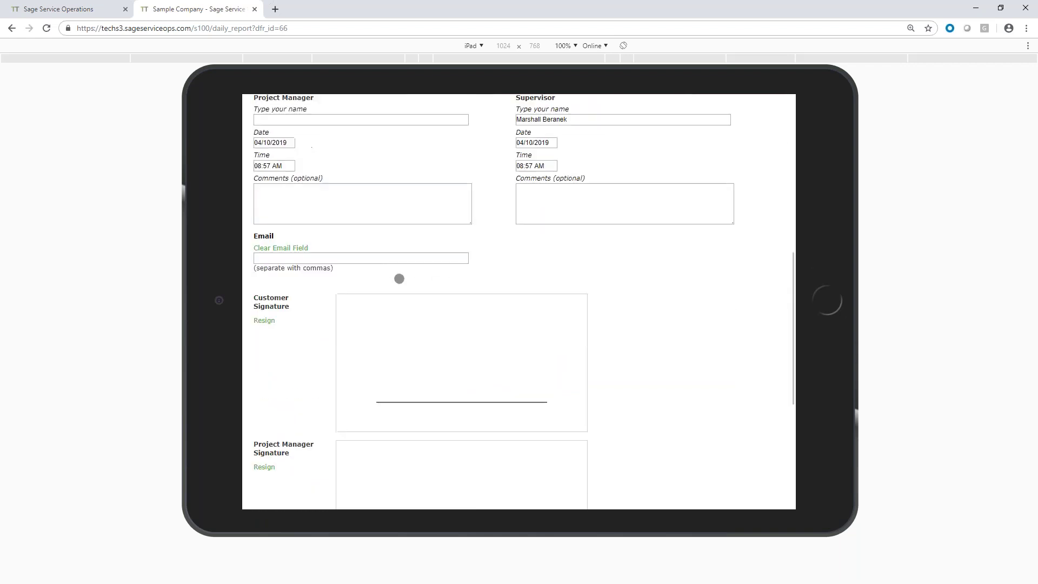
mouse_move(393, 298)
left_mouse_down()
mouse_move(359, 333)
mouse_move(384, 328)
left_mouse_up()
mouse_move(390, 311)
left_mouse_down()
mouse_move(421, 301)
mouse_move(456, 332)
mouse_move(424, 349)
left_mouse_up()
scroll(424, 349, "down", 4)
mouse_move(391, 230)
left_mouse_down()
mouse_move(397, 276)
mouse_move(411, 253)
mouse_move(469, 270)
left_mouse_up()
mouse_move(410, 371)
left_mouse_down()
mouse_move(404, 409)
mouse_move(471, 390)
mouse_move(479, 407)
mouse_move(476, 396)
left_mouse_up()
left_click(282, 469)
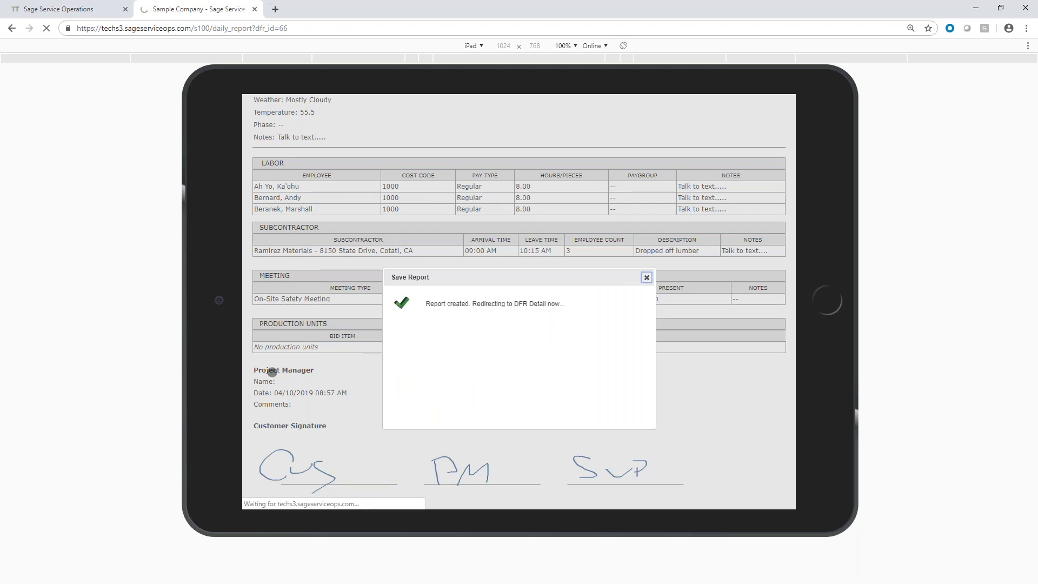
- Open the "66 - Daily Report" PDF from the field report's attachments, review its contents and signatures, and close it
scroll(297, 372, "down", 3)
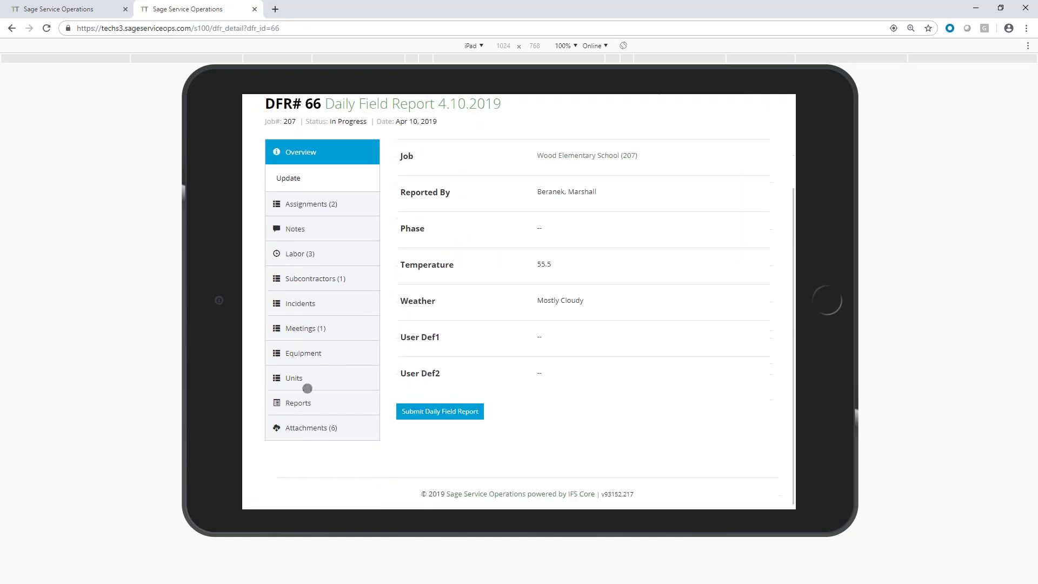
left_click(319, 427)
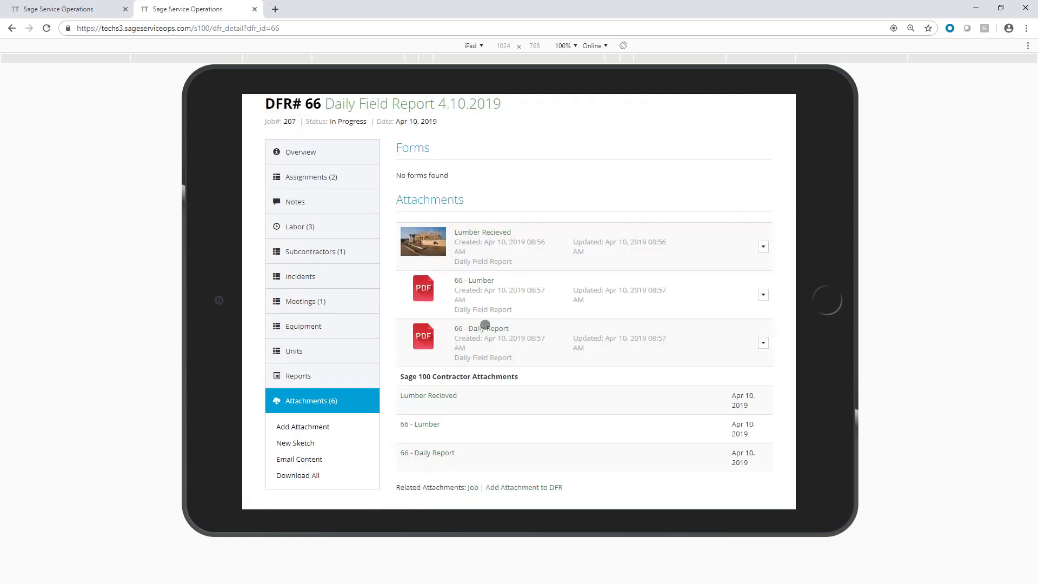
left_click(487, 331)
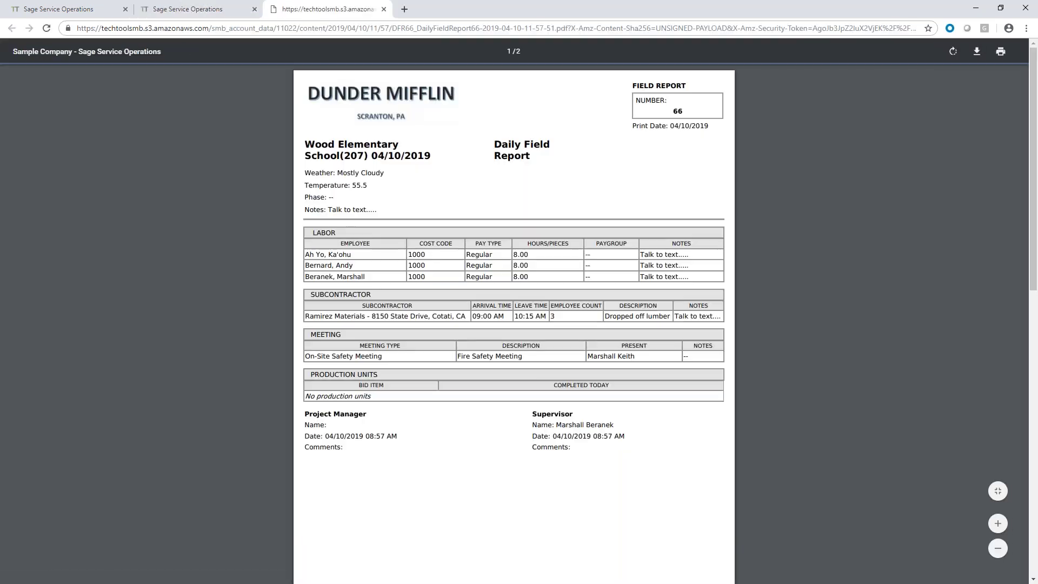
scroll(620, 386, "down", 8)
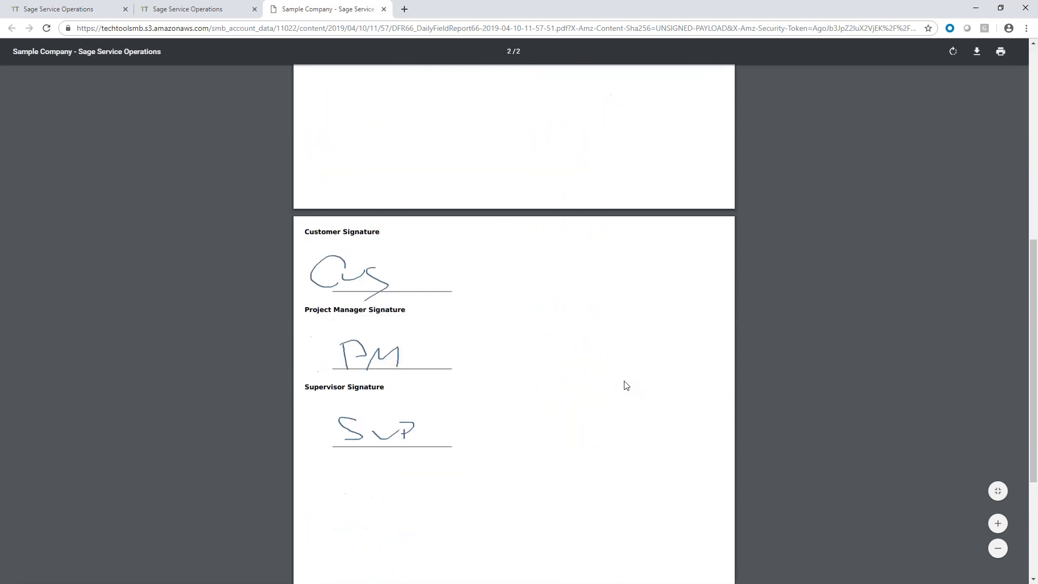
scroll(626, 383, "up", 10)
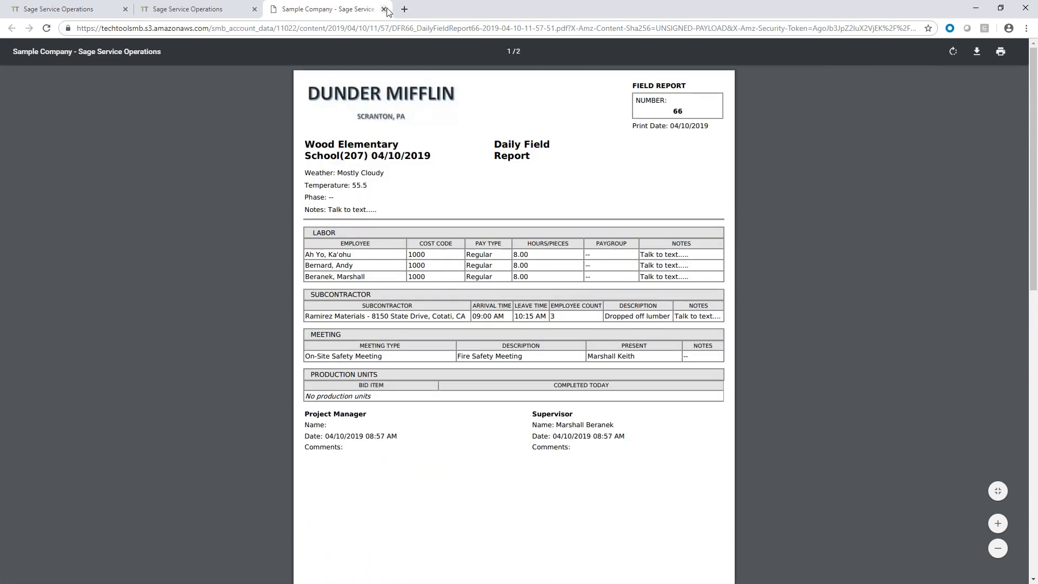
left_click(384, 9)
- Return to the job 207 record and open Time Review to examine the time entries grouped by employee
scroll(341, 322, "down", 2)
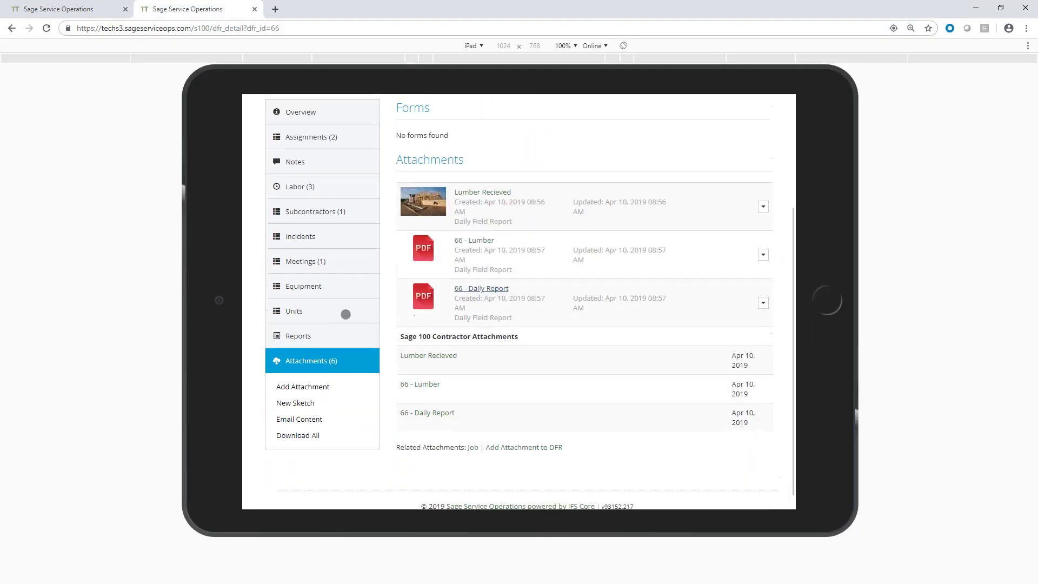
scroll(302, 233, "up", 3)
left_click(290, 177)
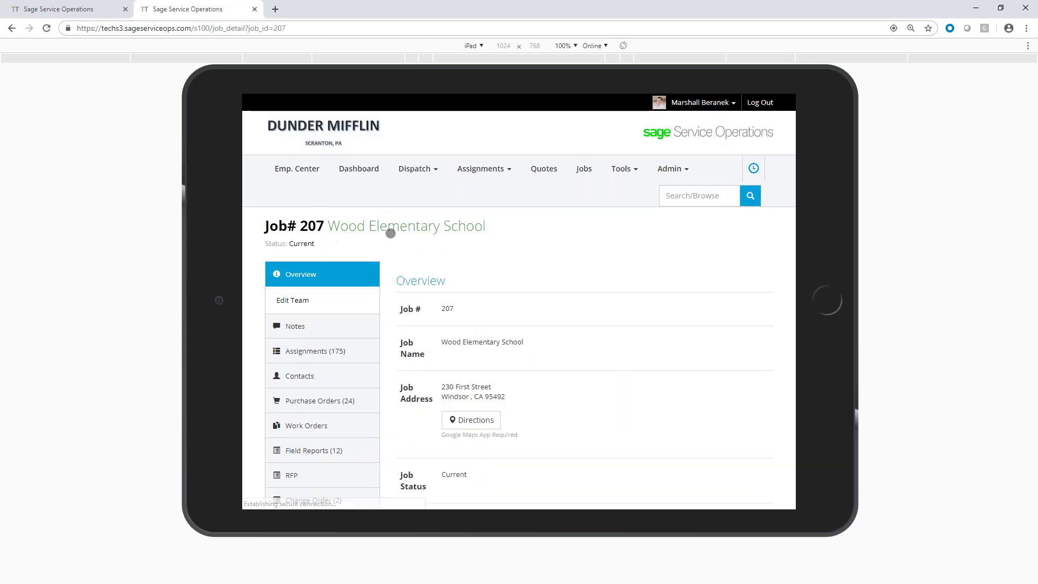
left_click(625, 168)
left_click(631, 190)
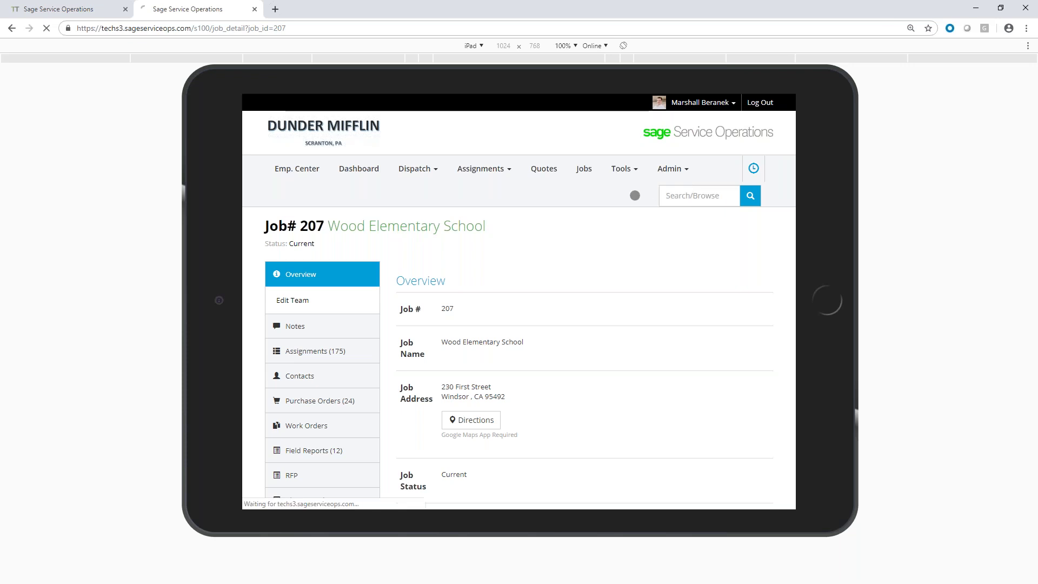
scroll(360, 233, "down", 3)
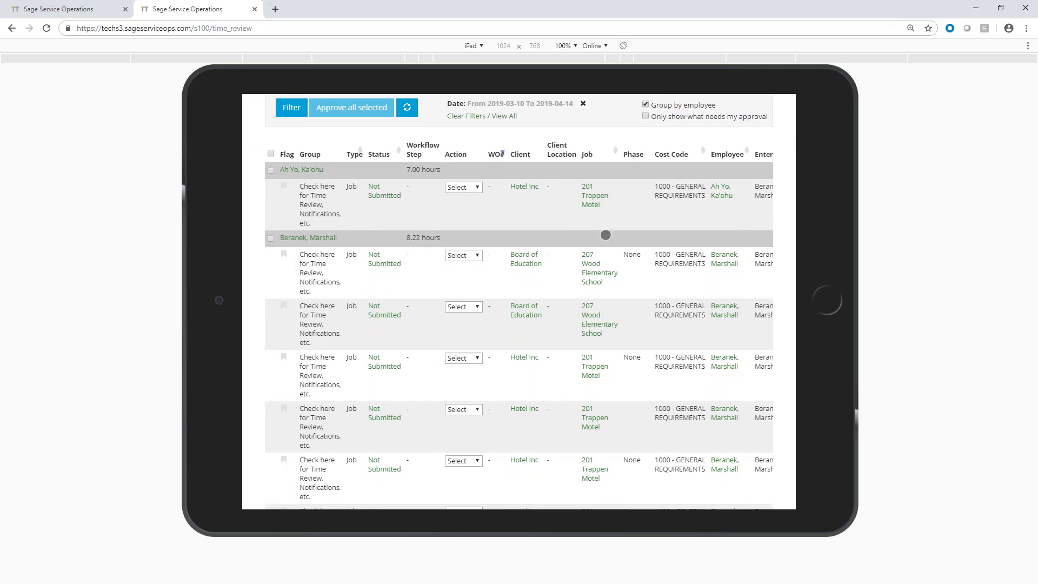
scroll(606, 238, "up", 1)
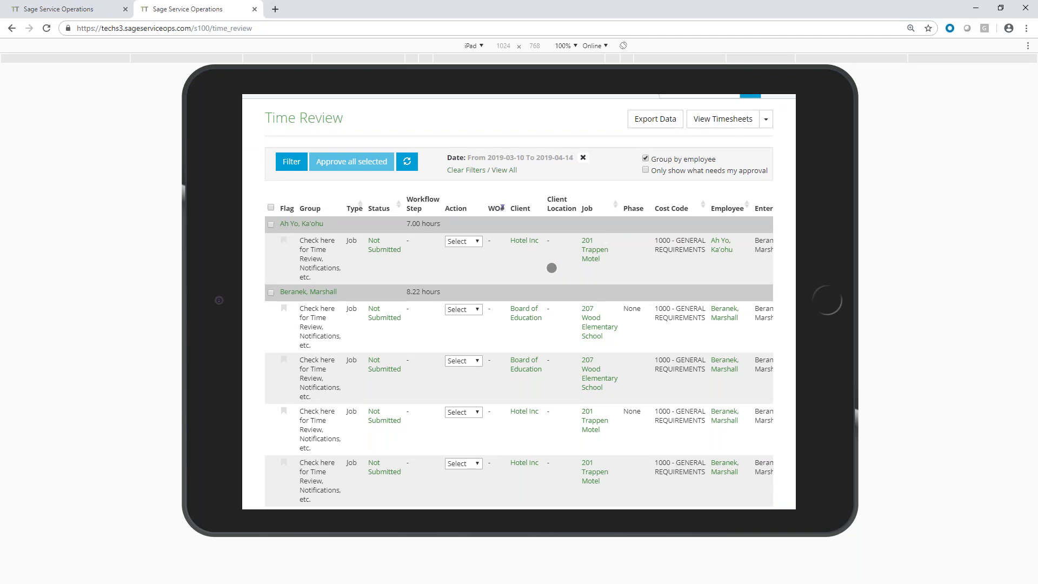
scroll(552, 267, "up", 2)
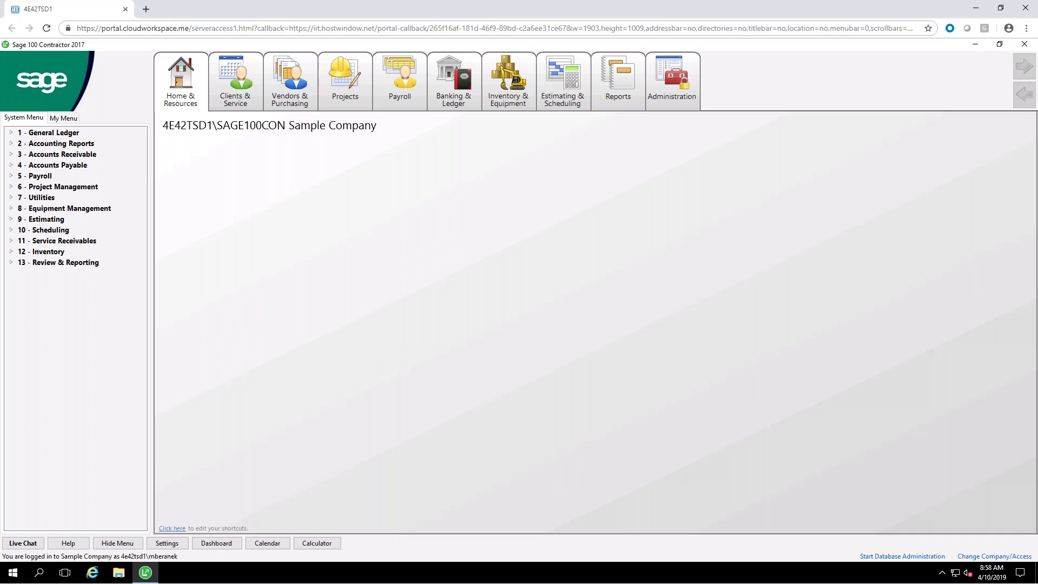
- In Sage 100 Contractor, open Daily Payroll Entry to check the job 207 time entries for April 10, 2019, and close it
left_click(11, 177)
left_click(21, 230)
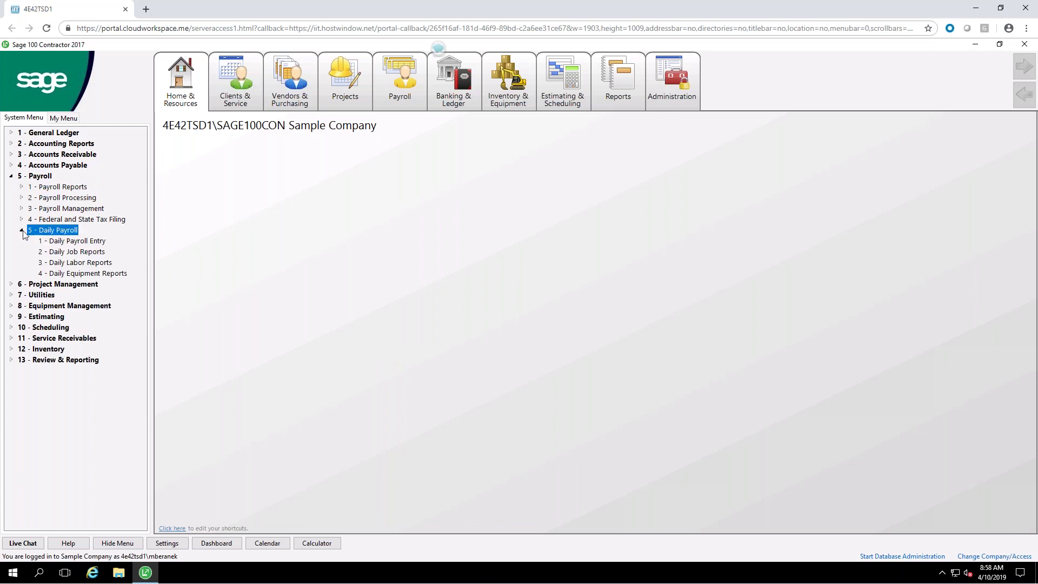
left_click(56, 242)
double_click(56, 241)
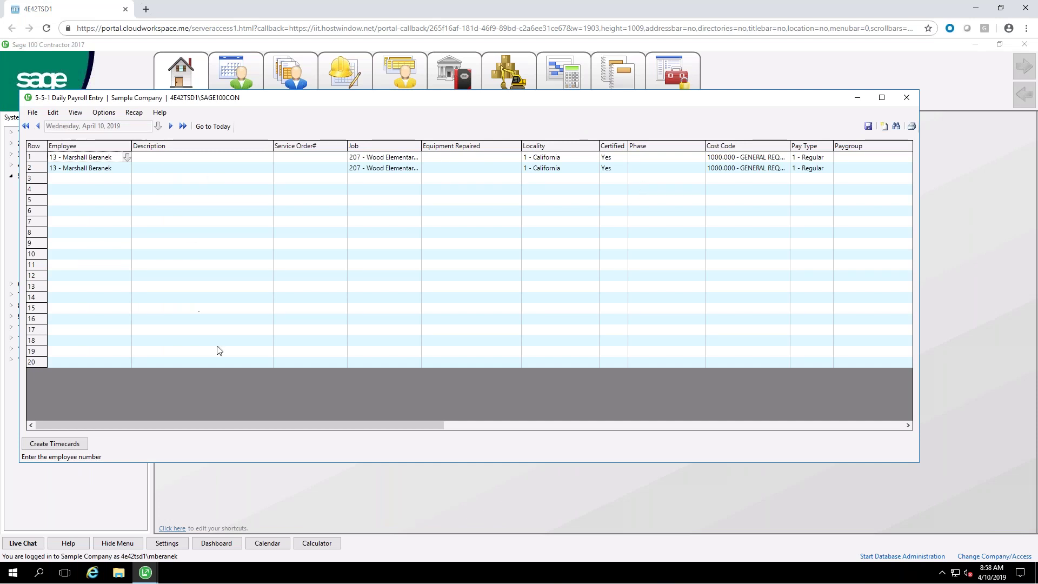
mouse_move(259, 424)
left_mouse_down()
mouse_move(451, 436)
mouse_move(252, 429)
left_mouse_up()
left_click(906, 97)
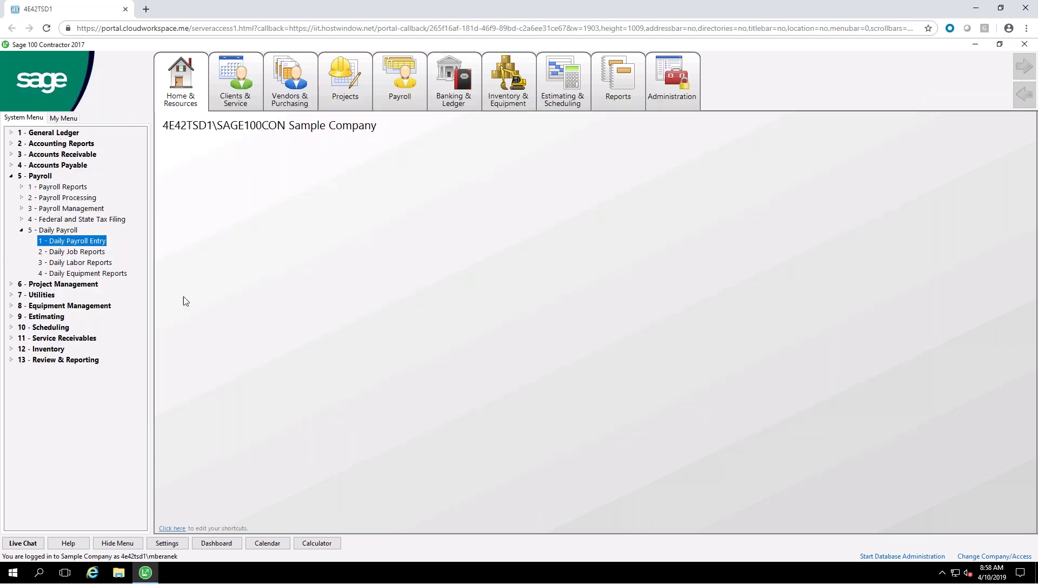
- Open daily field report 66 under Project Management's Document Control and check its incidents and meetings
left_click(12, 285)
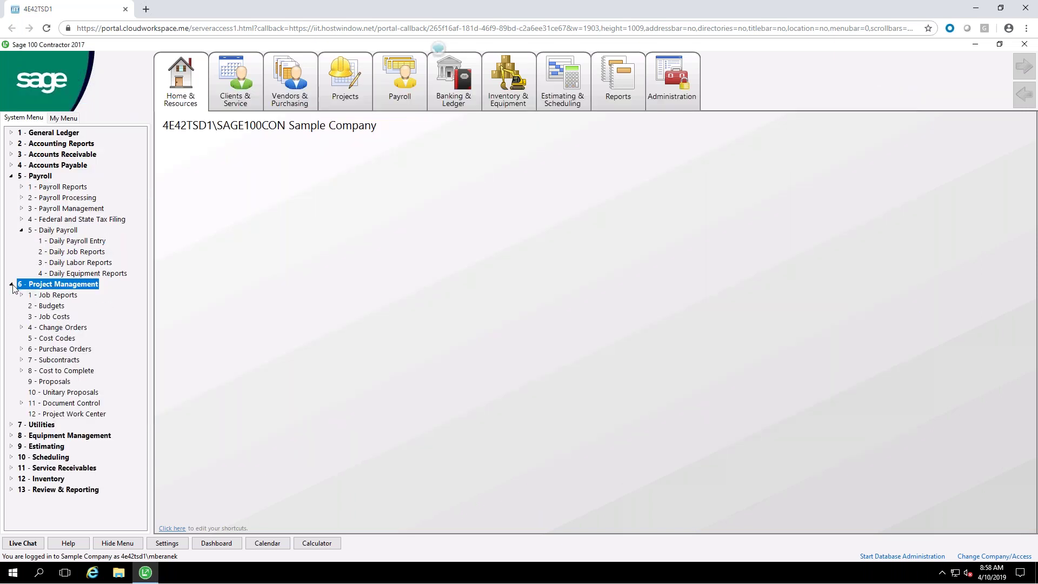
left_click(22, 403)
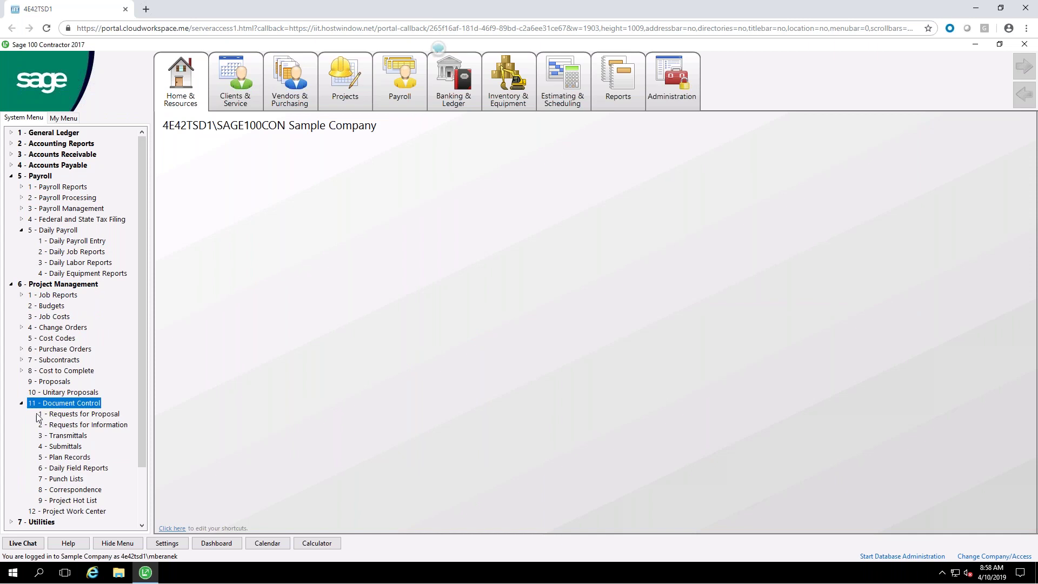
left_click(68, 470)
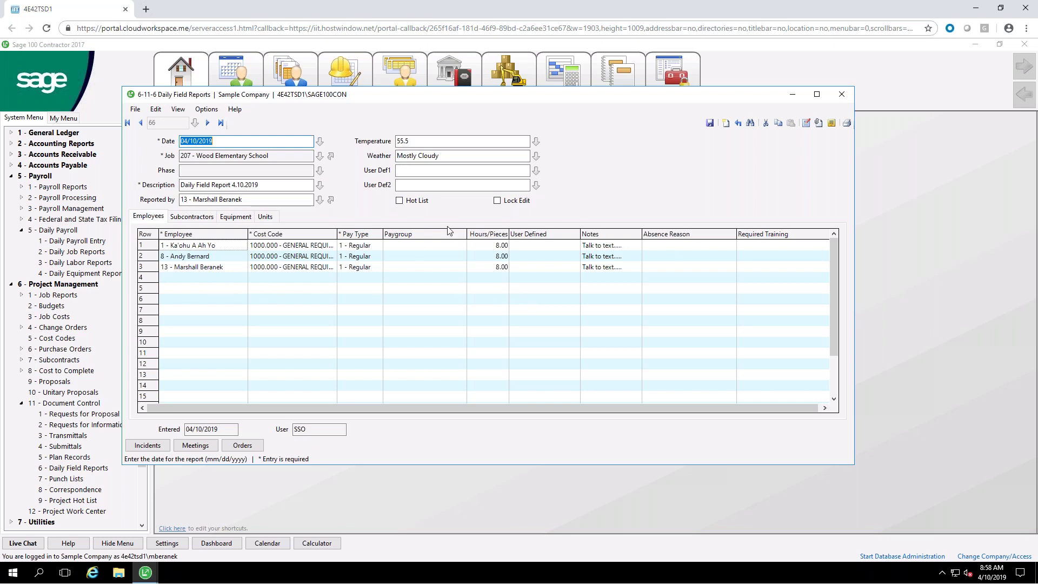
left_click(147, 445)
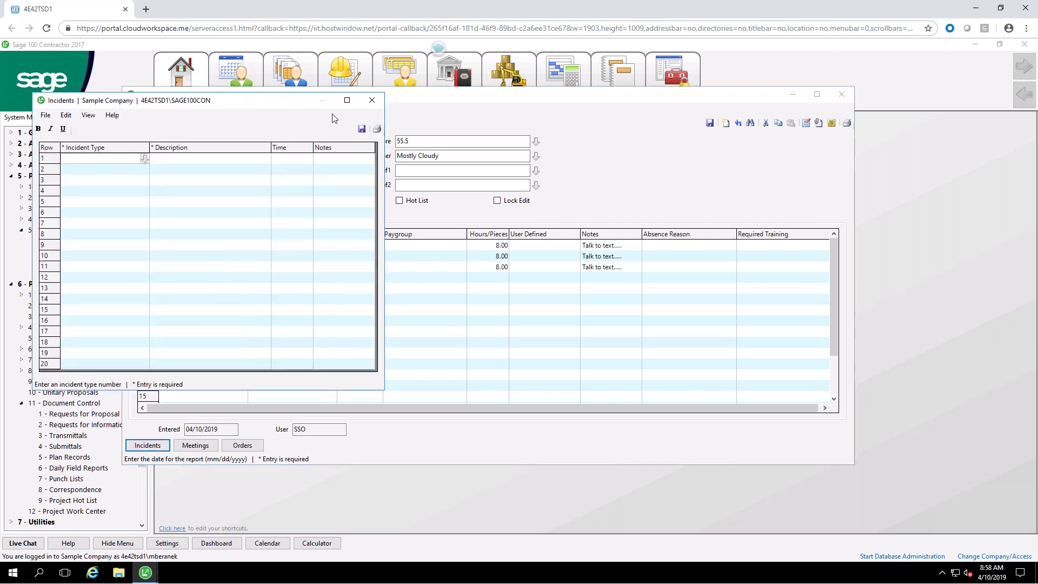
left_click(372, 100)
left_click(198, 451)
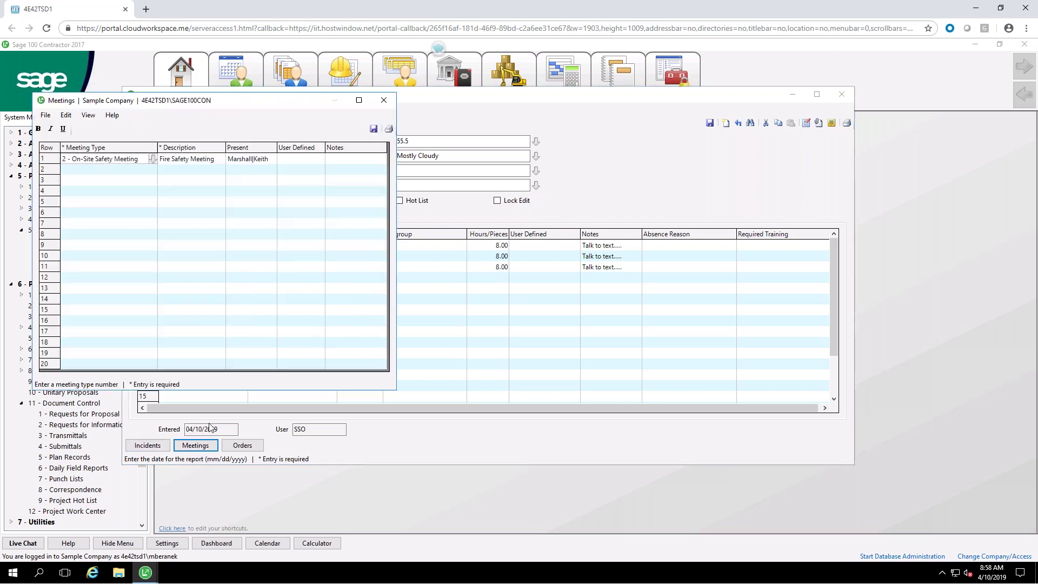
left_click(384, 101)
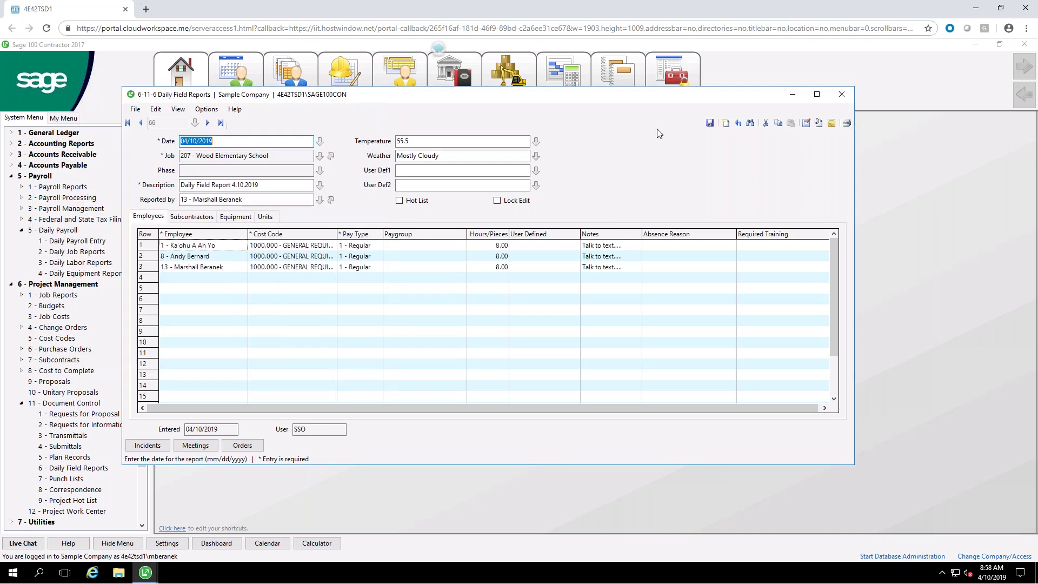
- View the attachments of field report 66, and close the attachment list and the report
left_click(820, 124)
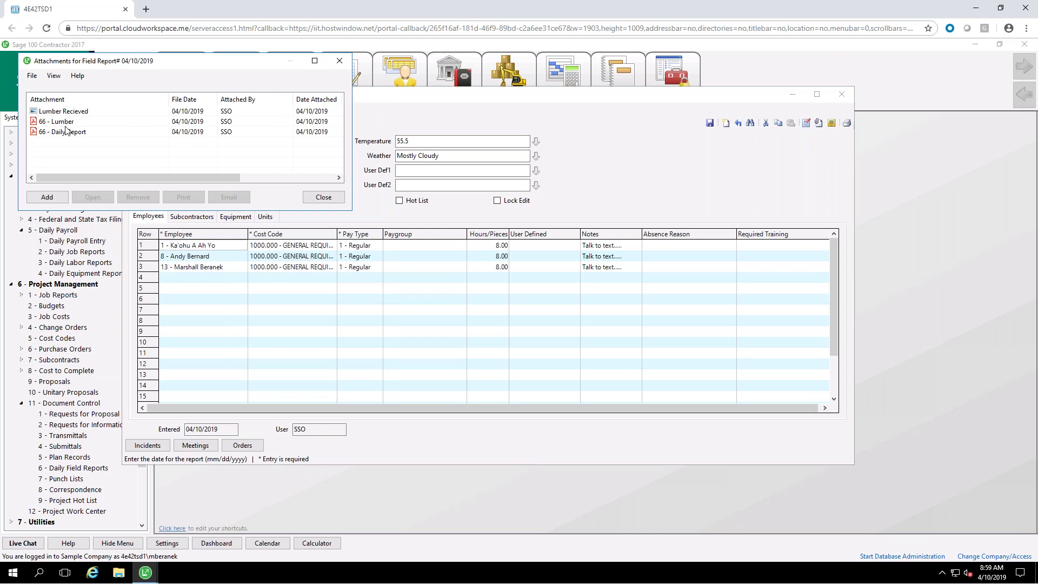
left_click(324, 198)
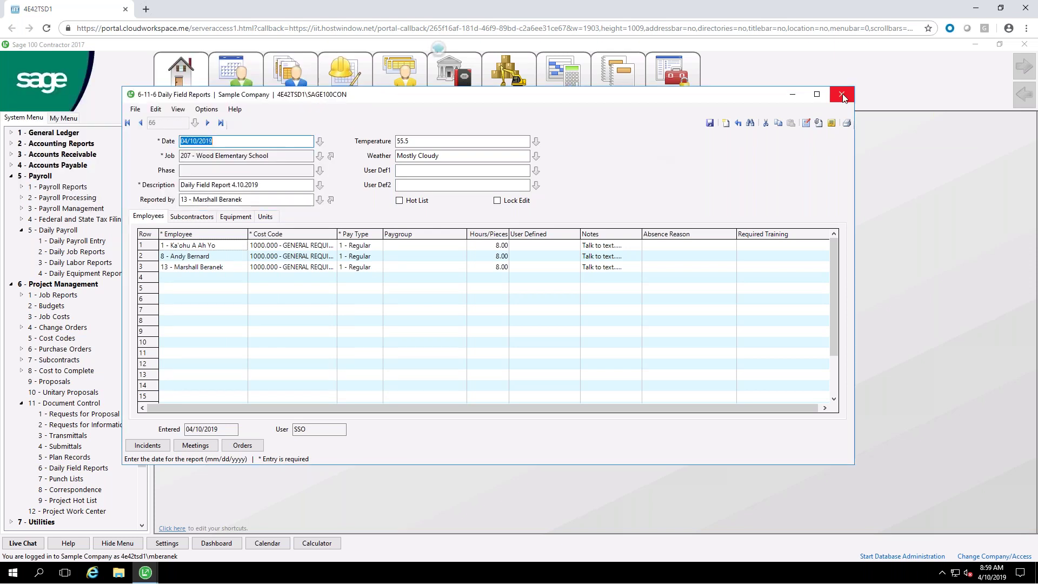
left_click(841, 94)
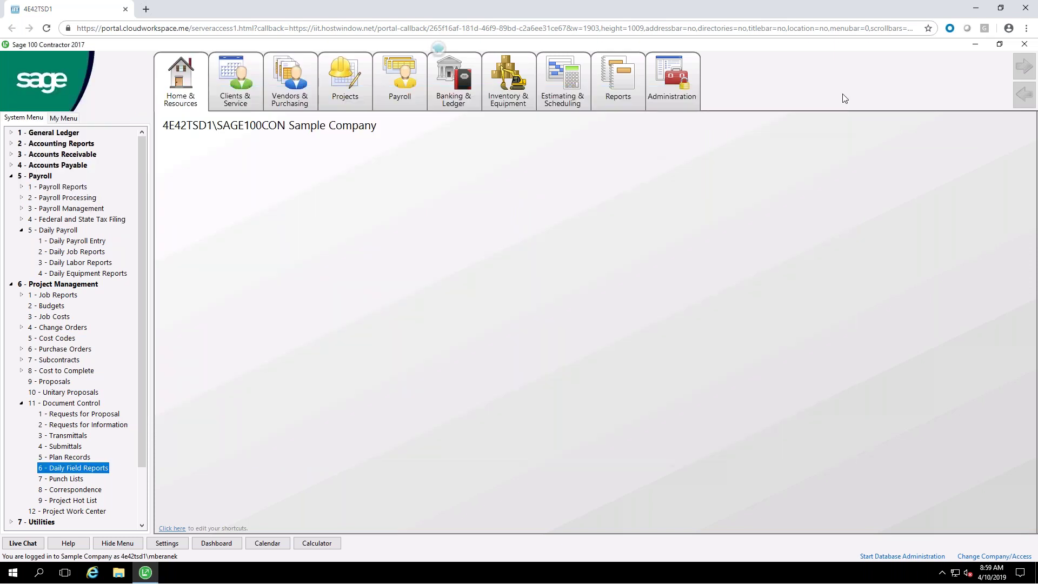